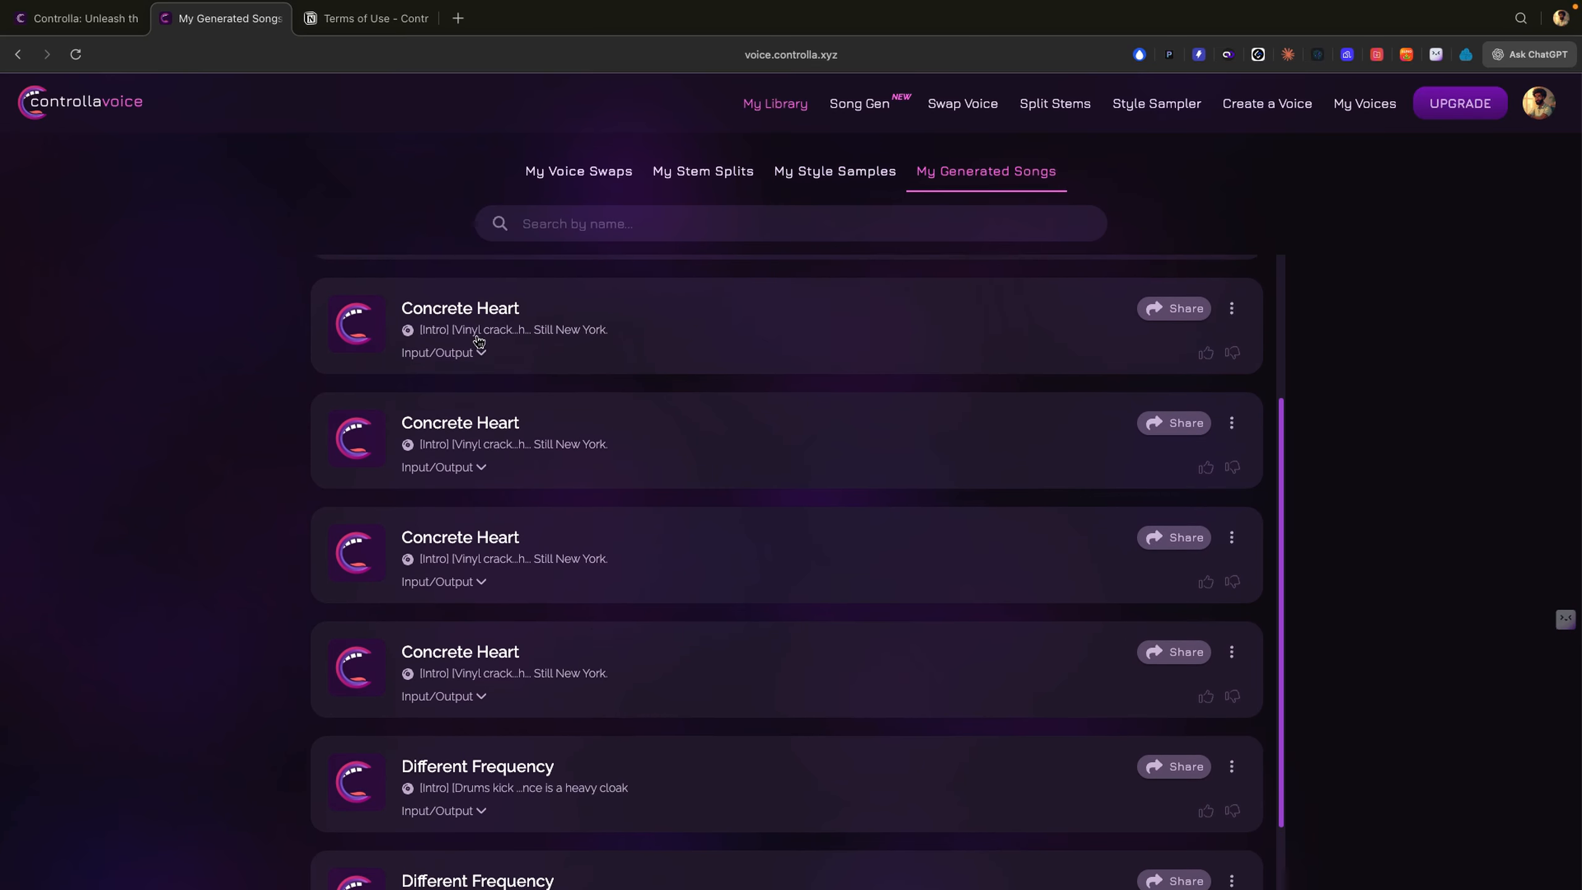
Expand the details of the first Still New York song in the library and view its full lyrics.
scroll(478, 340, up, 4)
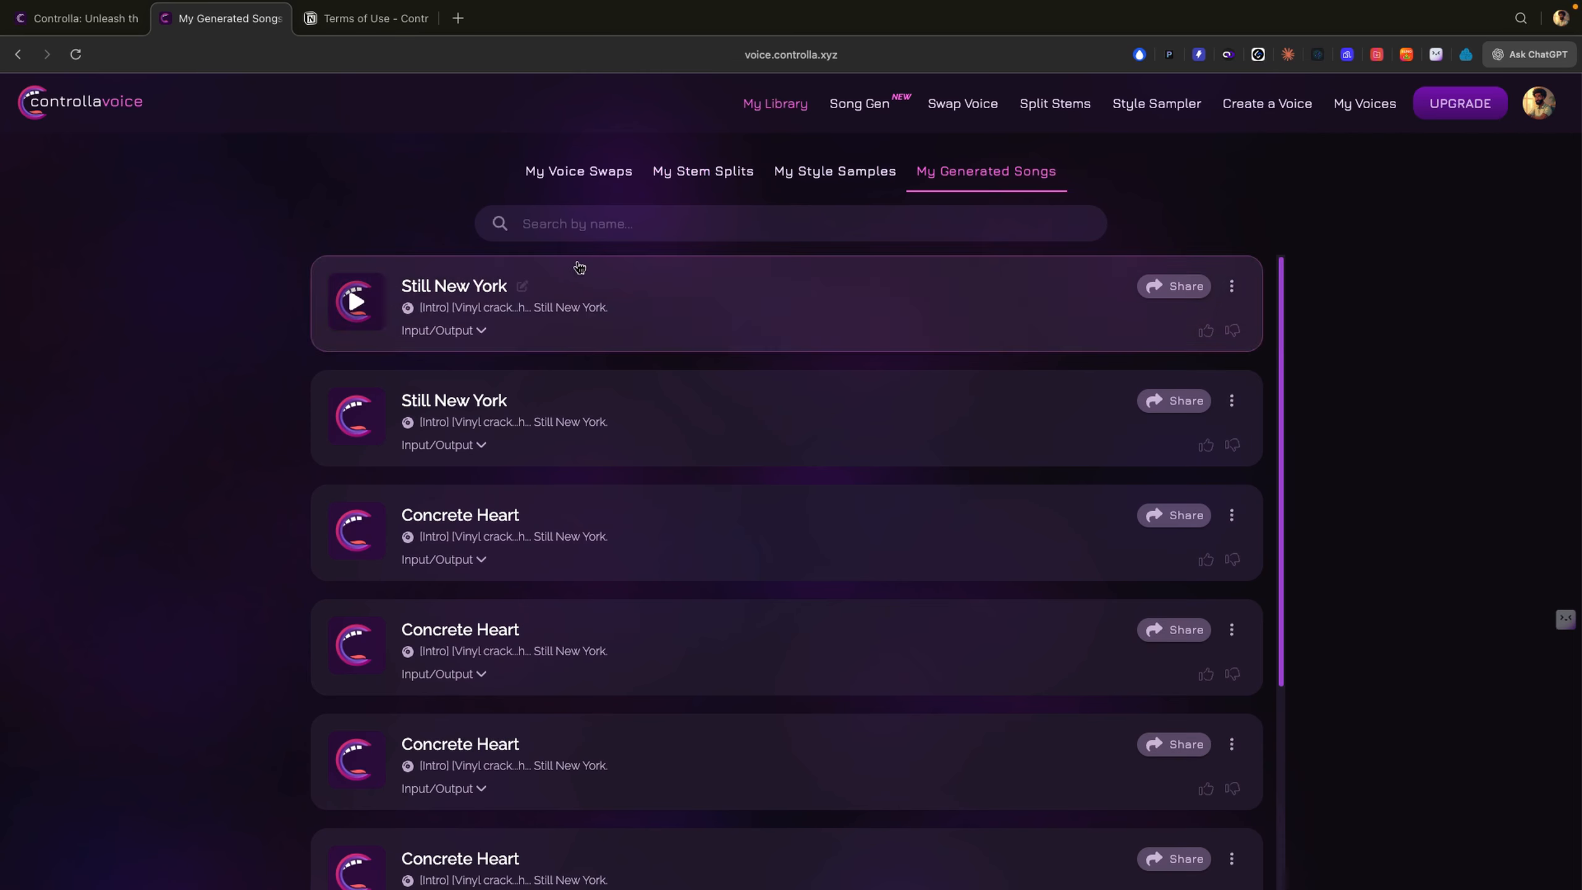
click(472, 331)
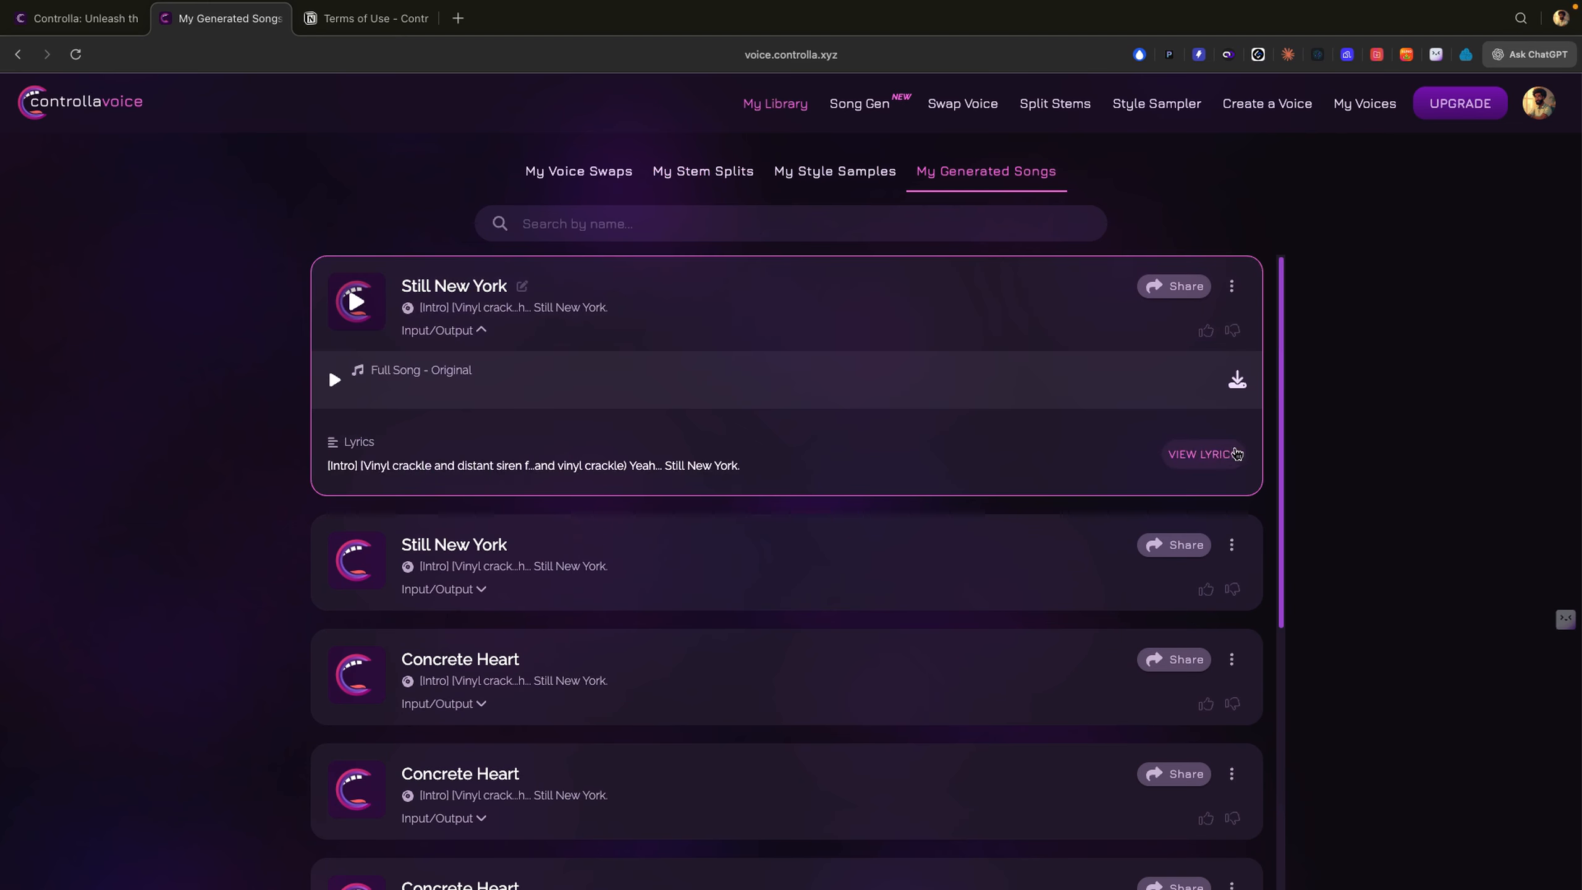
click(1224, 454)
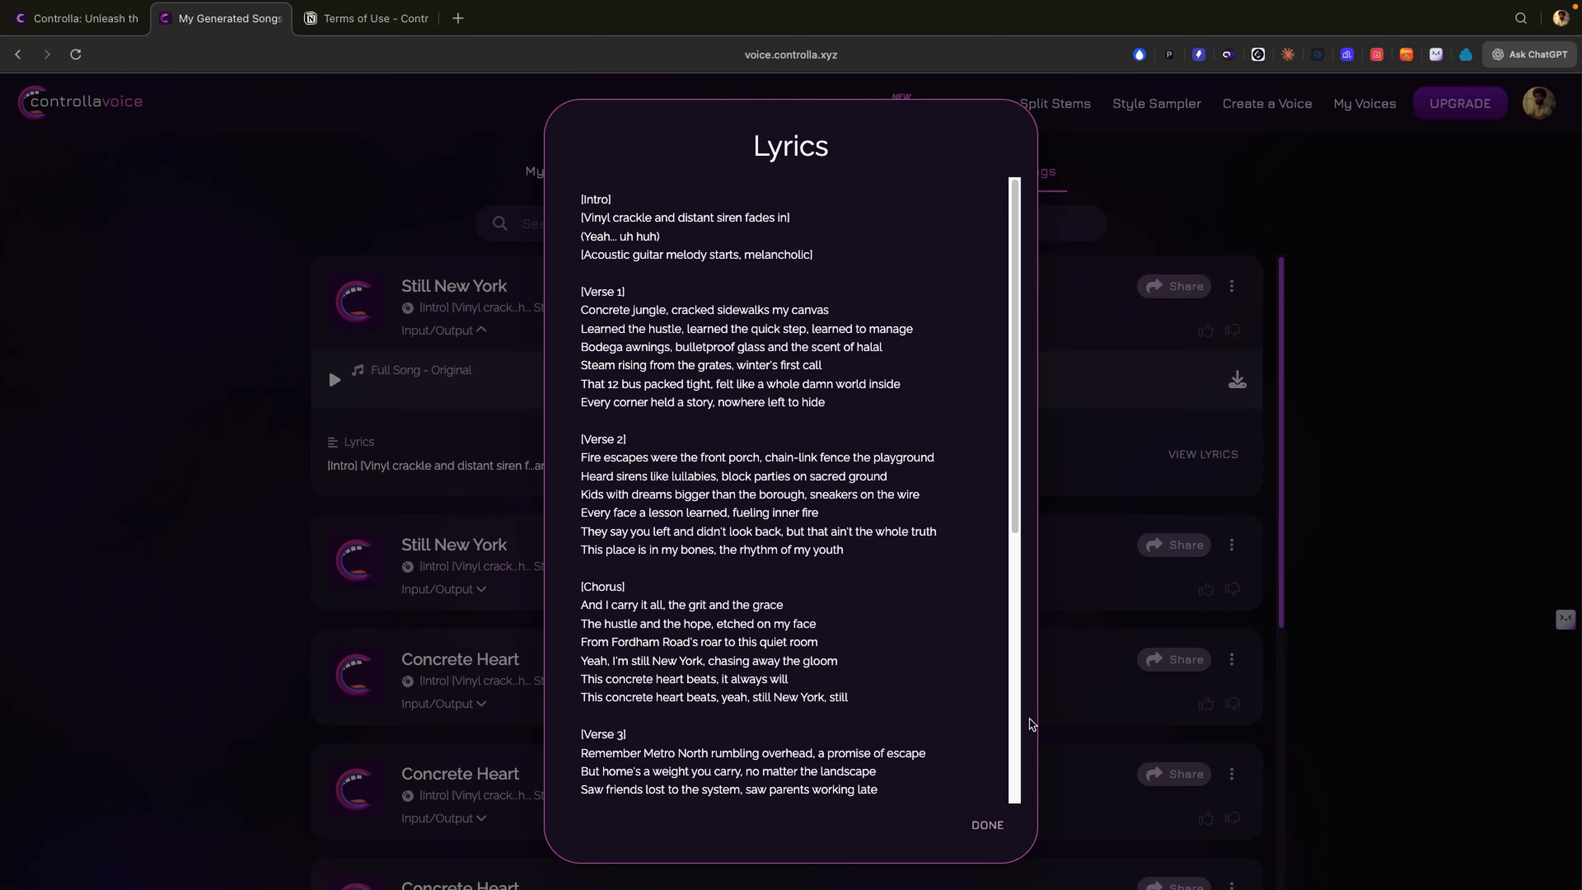
click(989, 826)
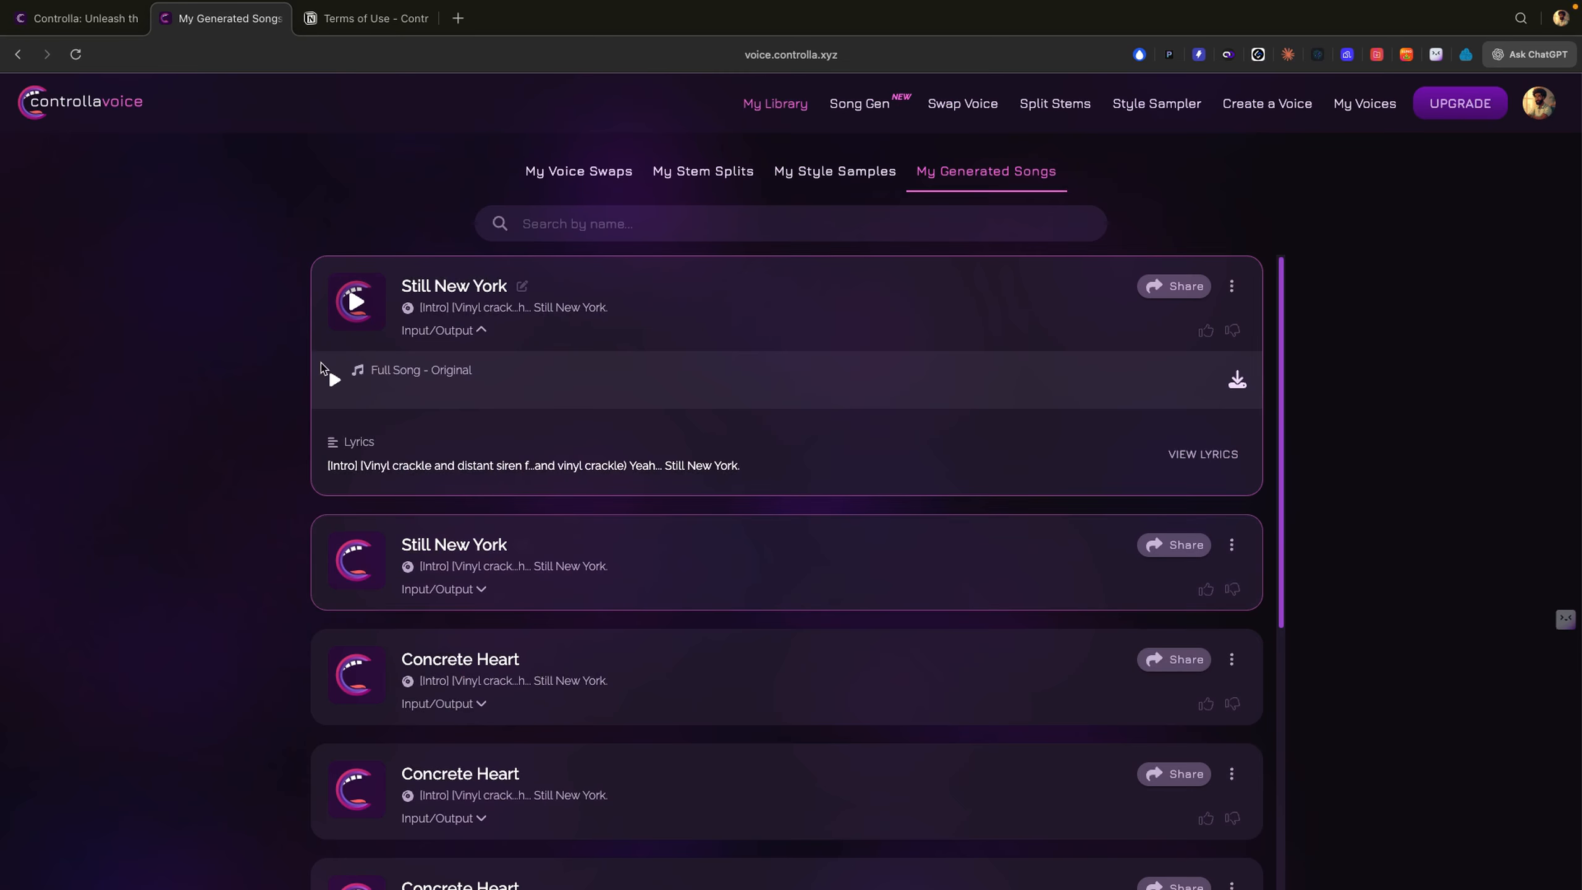
Listen to the original full version of the first Still New York song while viewing its lyrics, and pause playback.
click(335, 380)
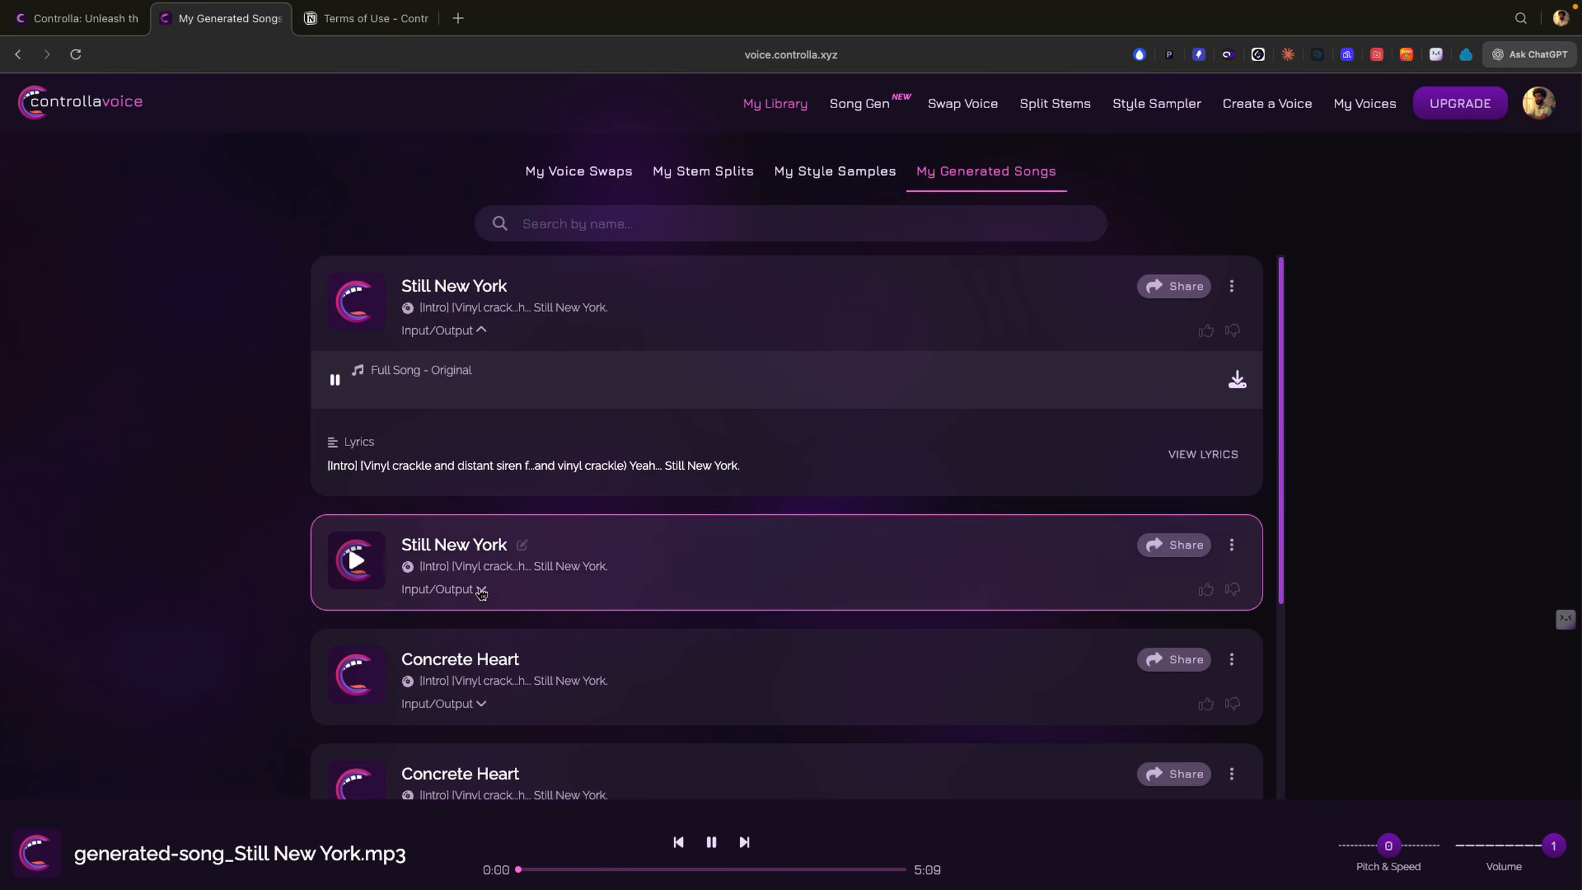
click(711, 843)
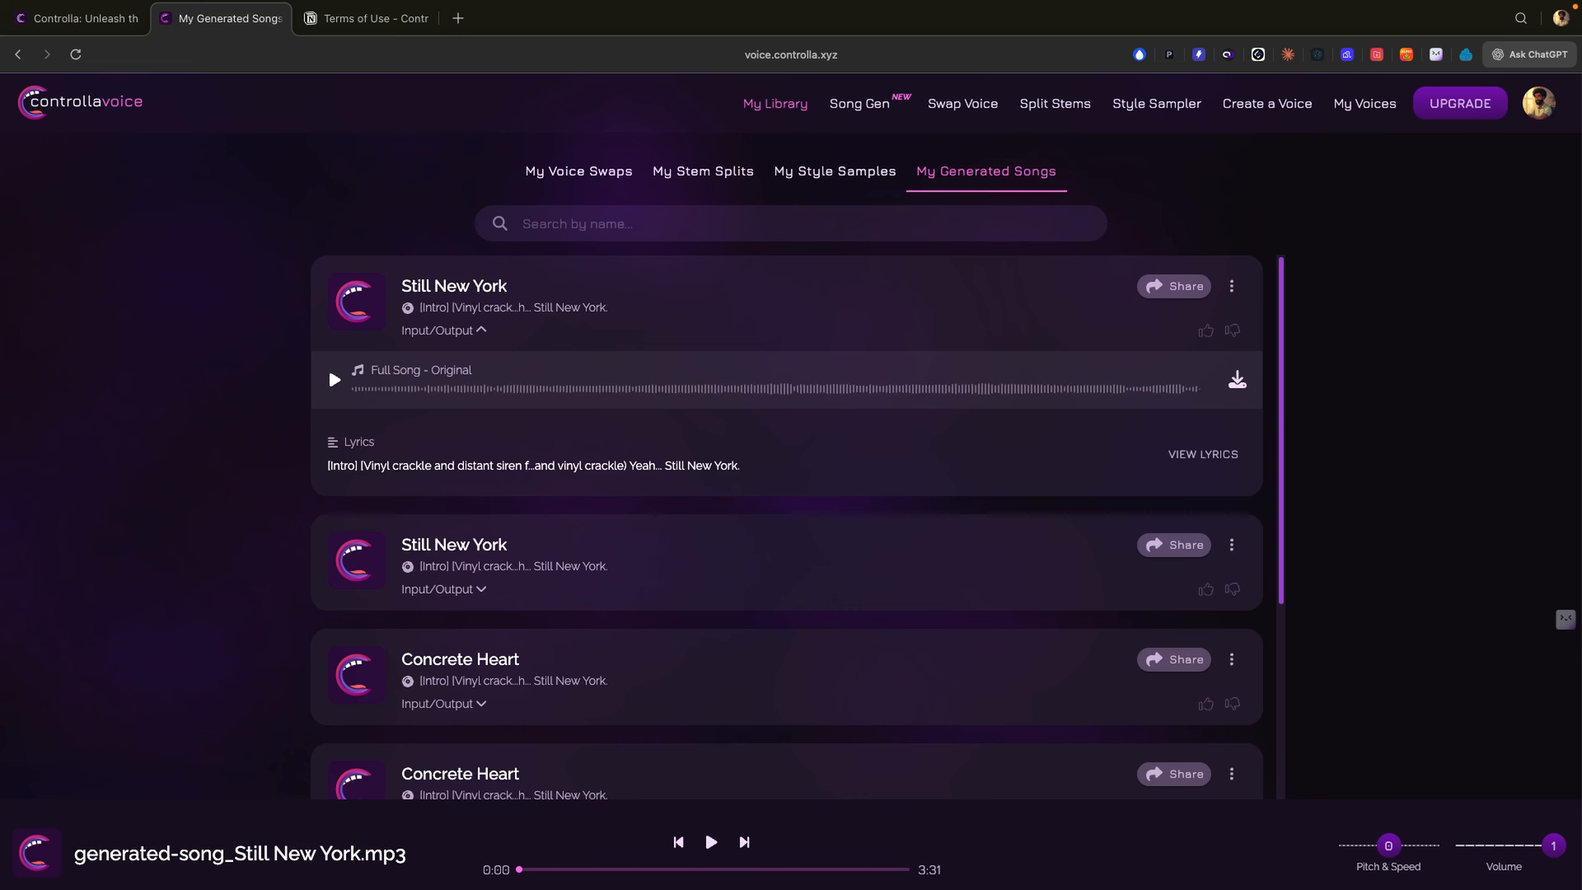
click(335, 380)
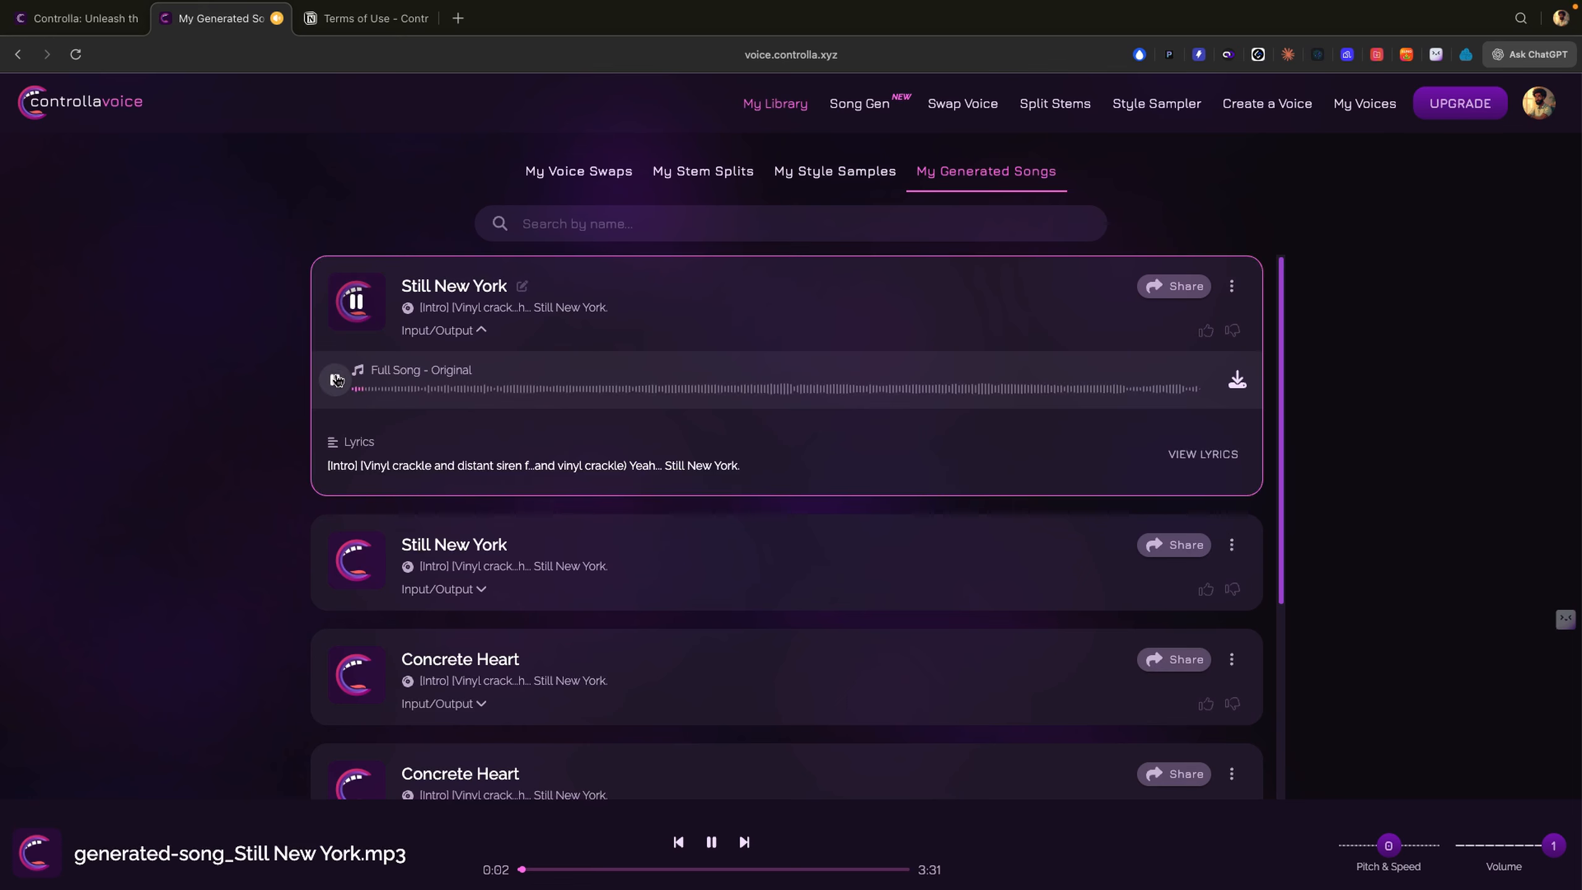
click(1200, 460)
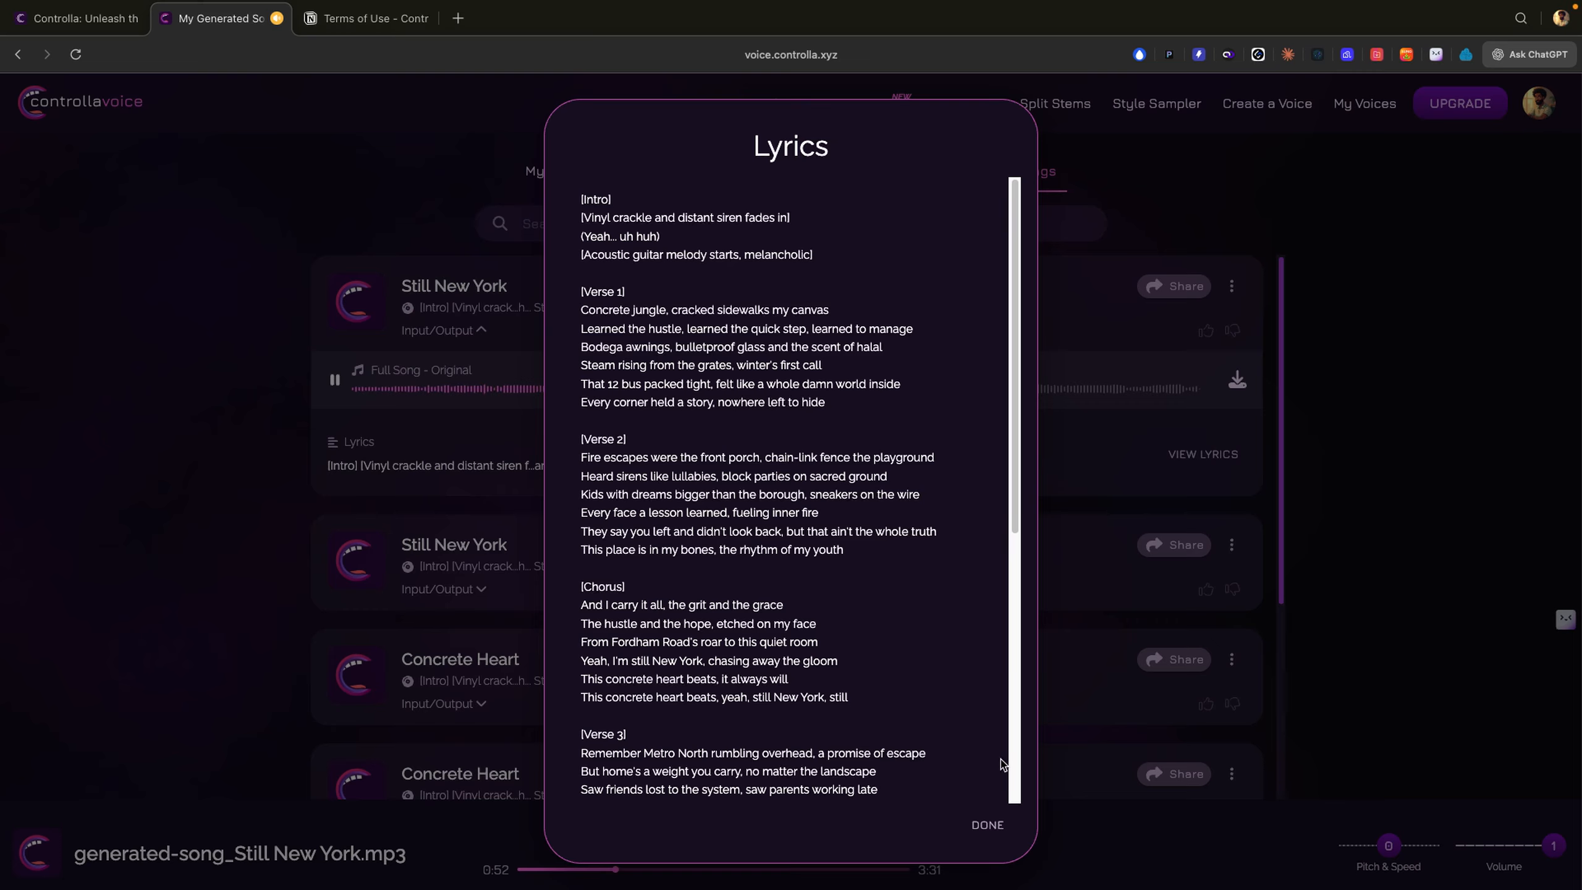
click(987, 824)
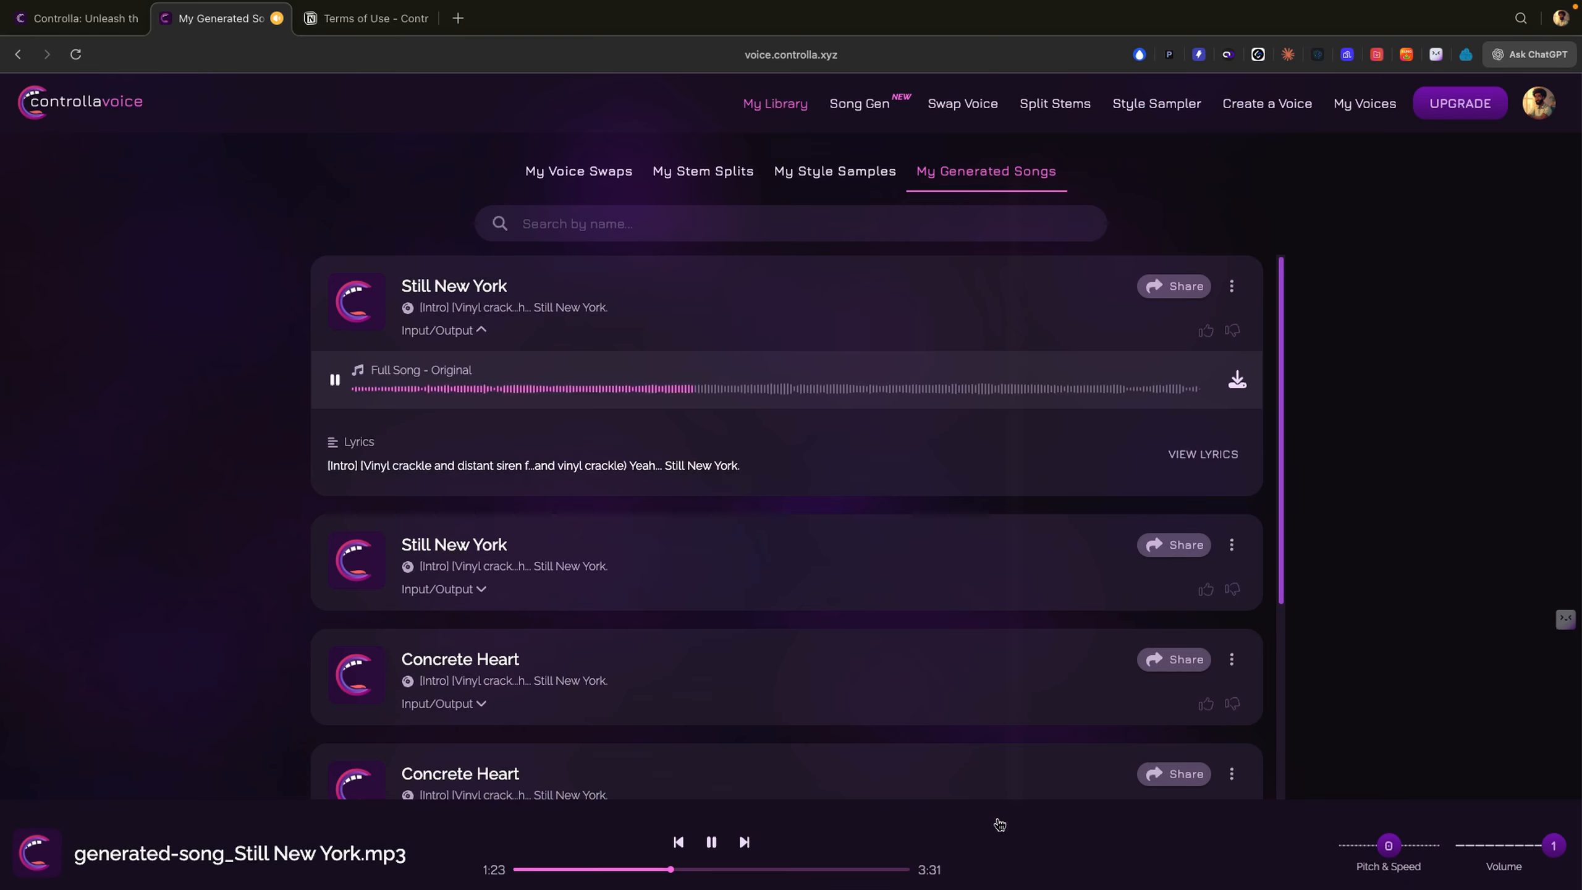
click(711, 842)
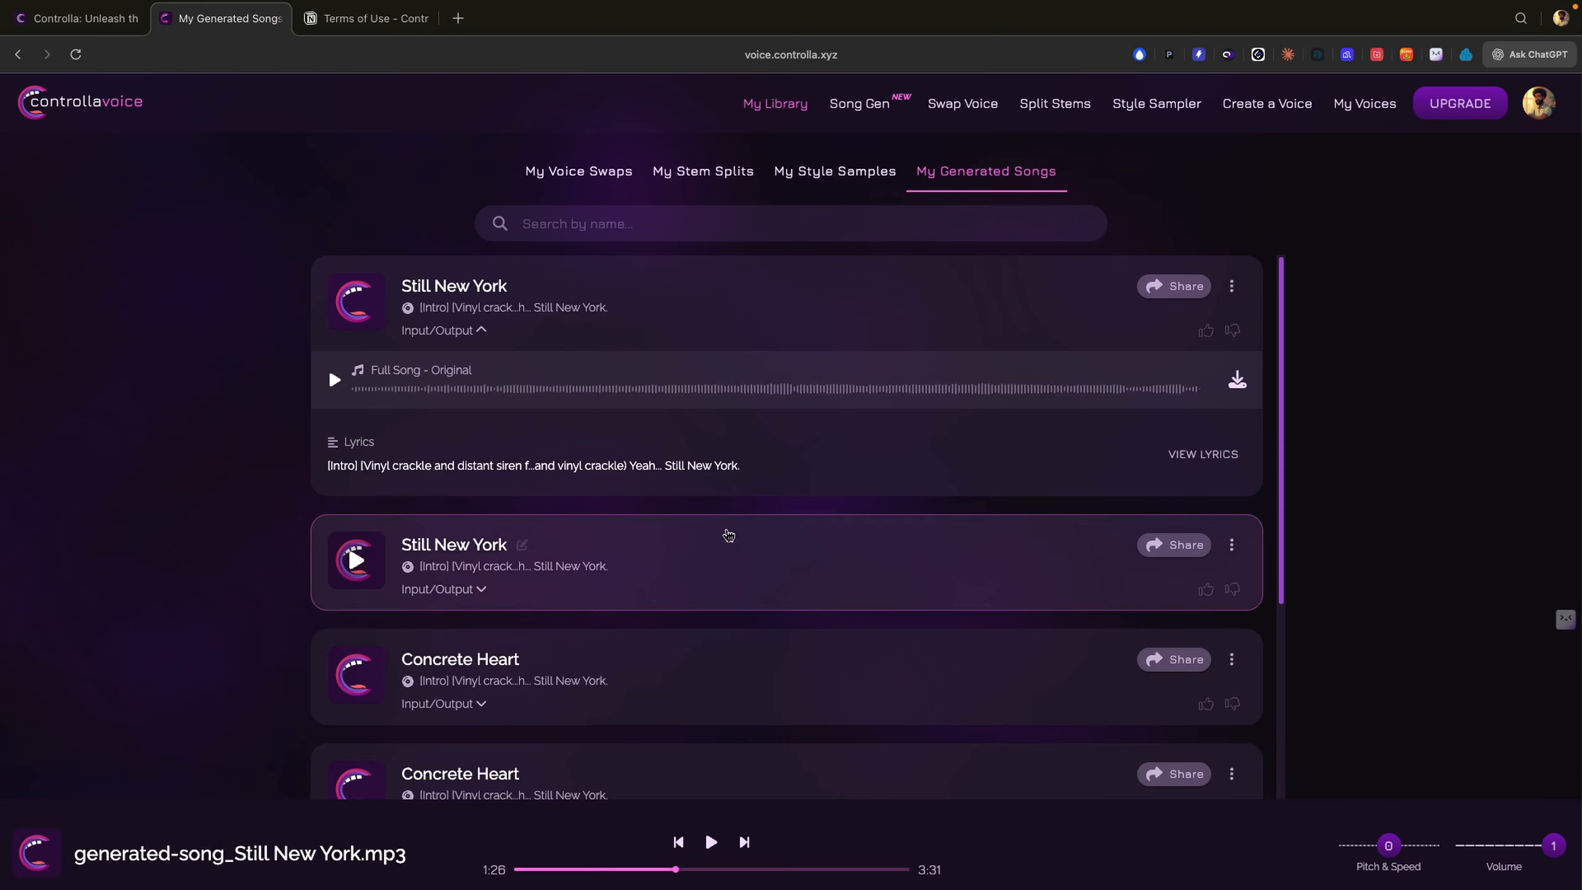
Look over the generated songs, the first Still New York song's extra options and its sharing dialog, without sharing it.
scroll(725, 536, down, 3)
scroll(728, 534, down, 3)
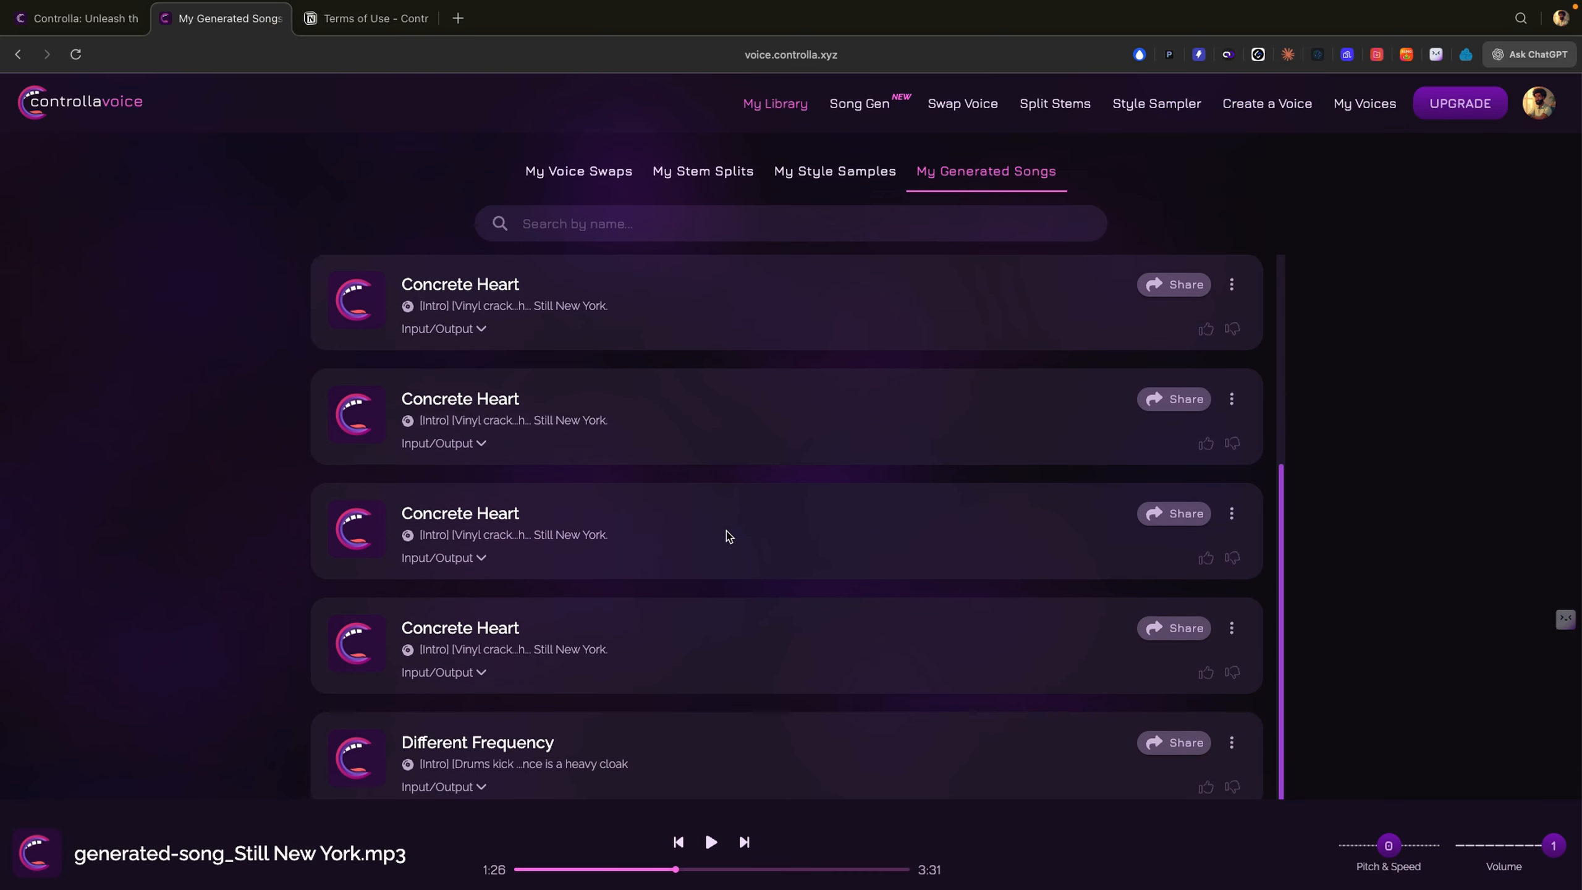
scroll(728, 534, up, 4)
scroll(727, 535, up, 2)
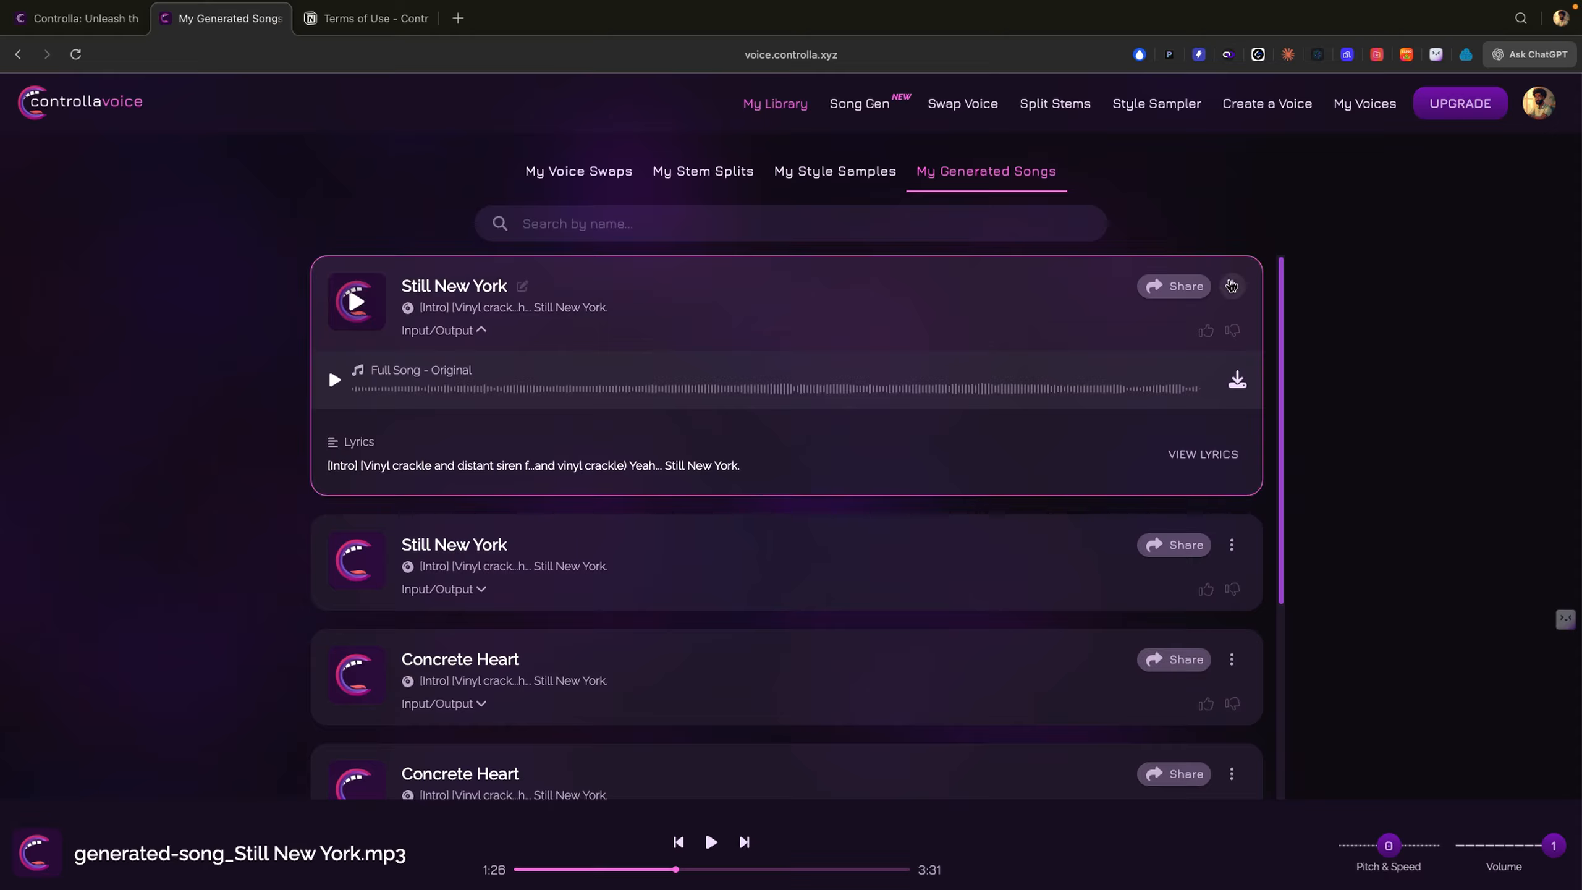
click(1232, 286)
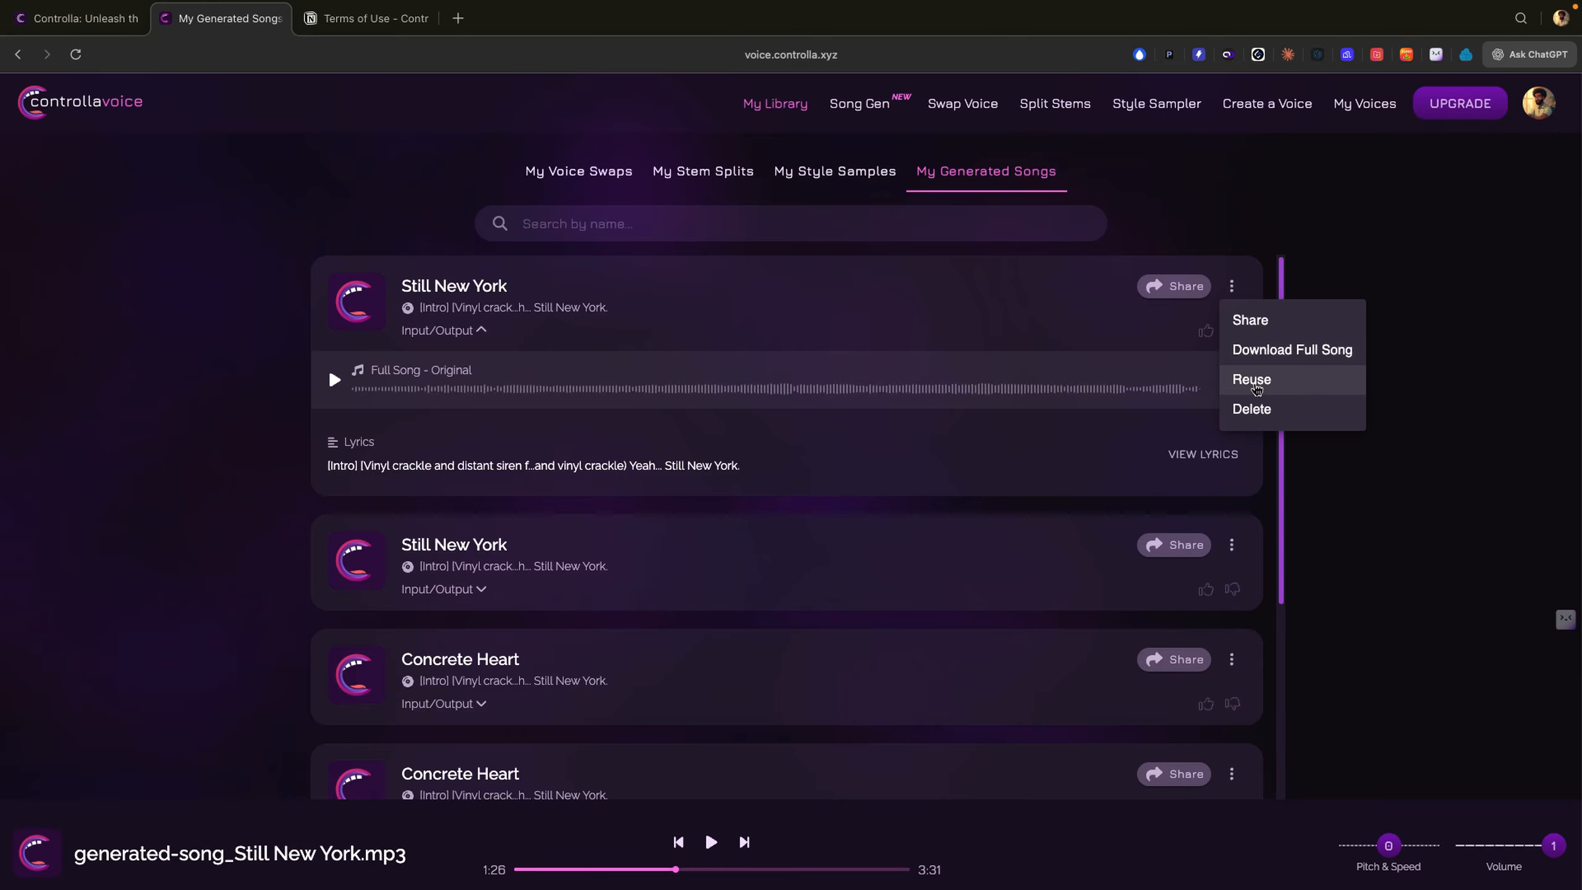
click(1184, 288)
click(1166, 290)
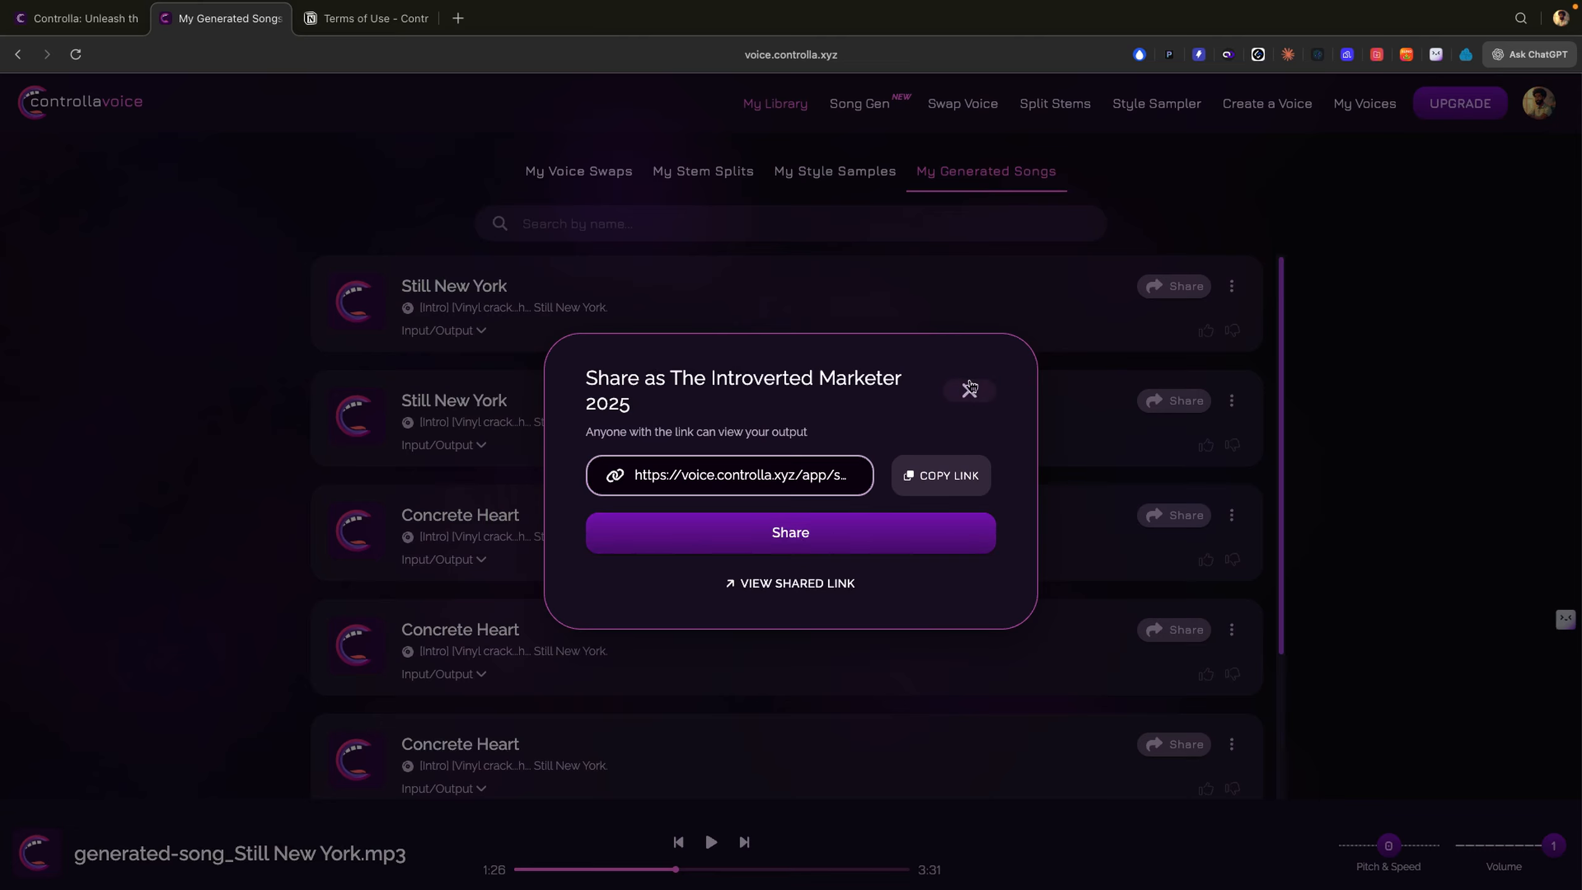
click(969, 390)
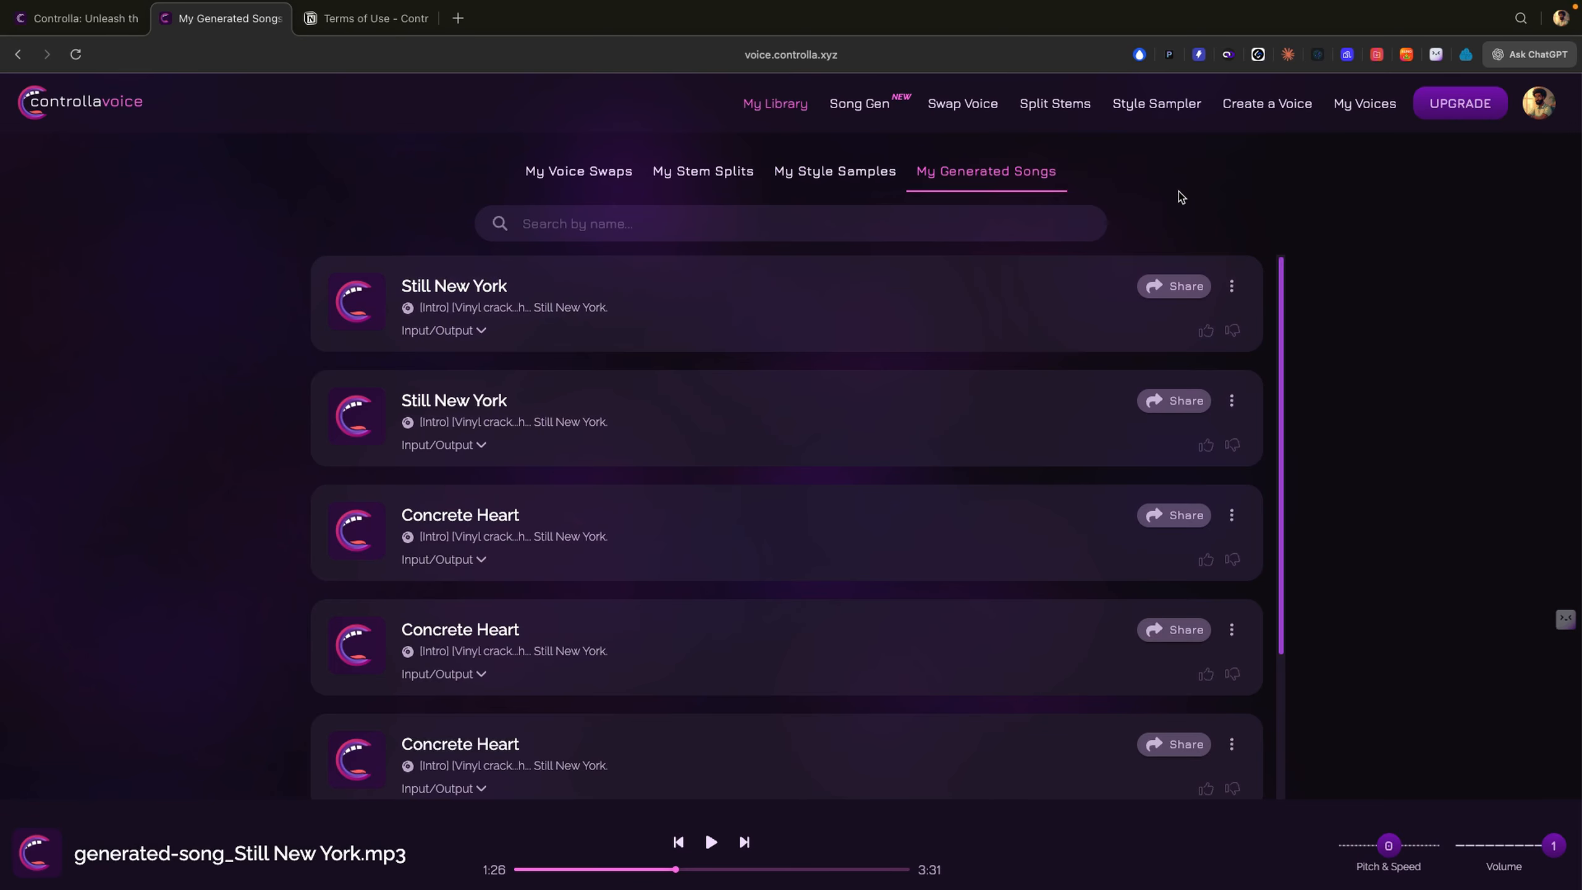
Open the AI Song Generator and look over its lyrics and music style sections.
click(863, 117)
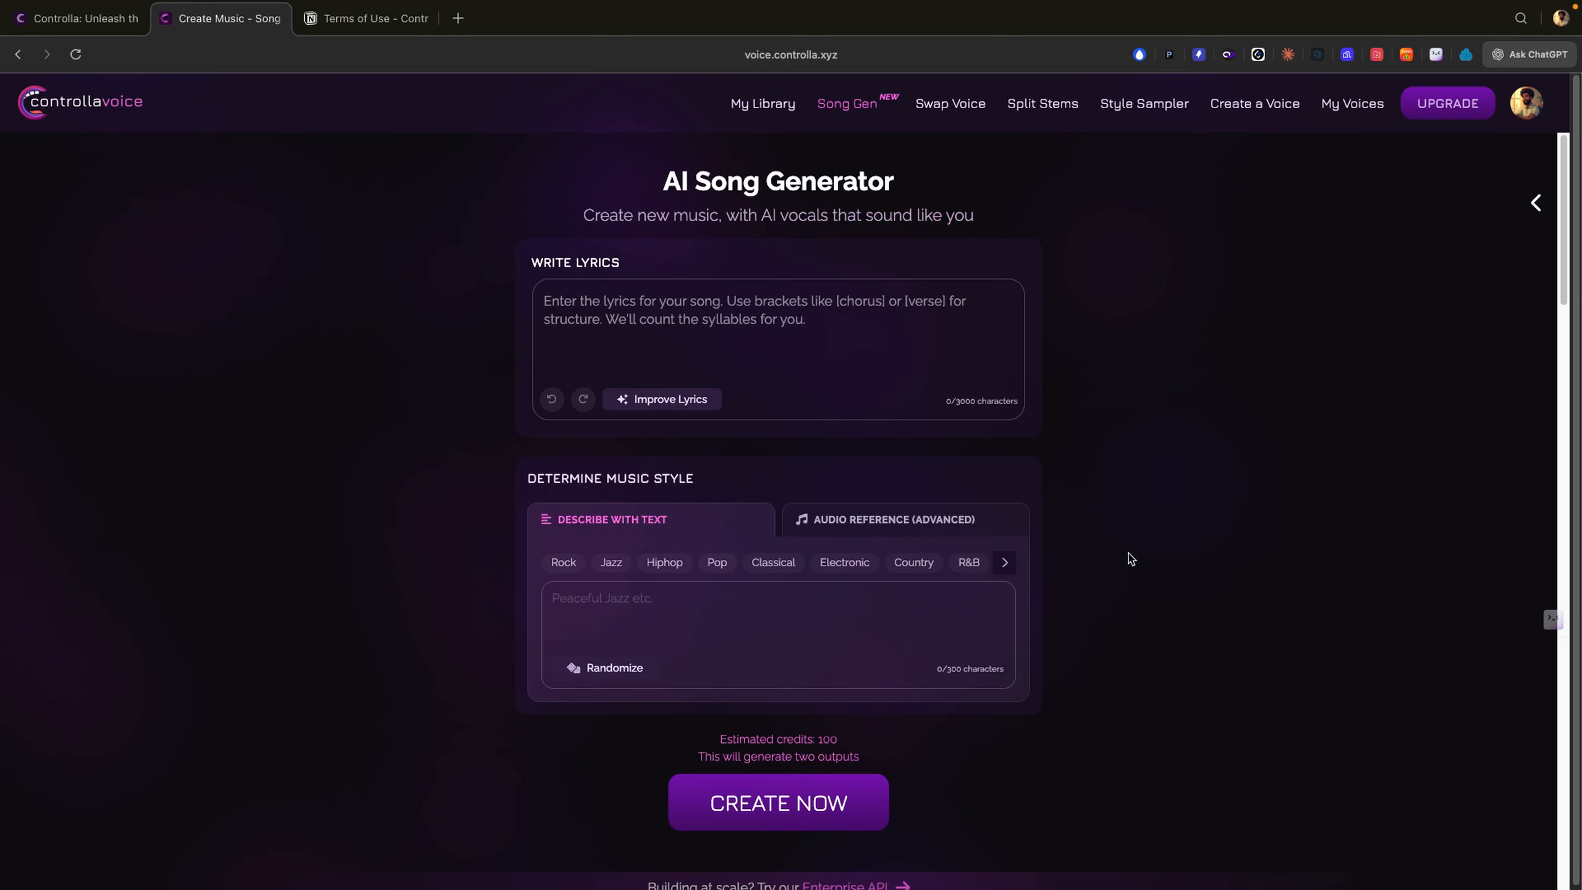
scroll(1059, 581, down, 5)
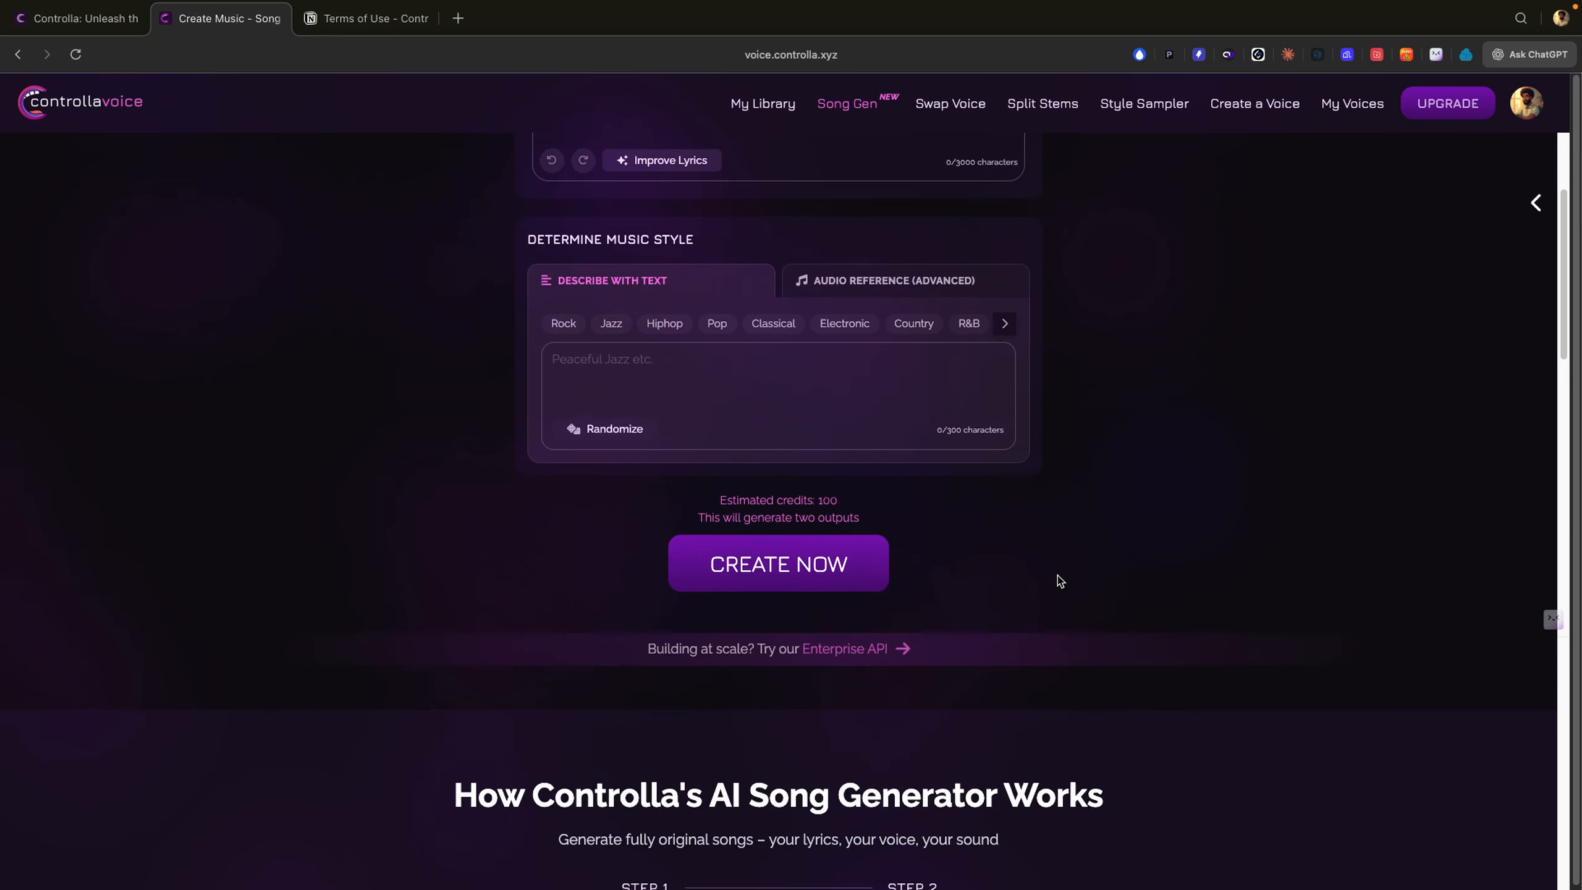
scroll(1059, 580, up, 3)
scroll(1058, 576, up, 2)
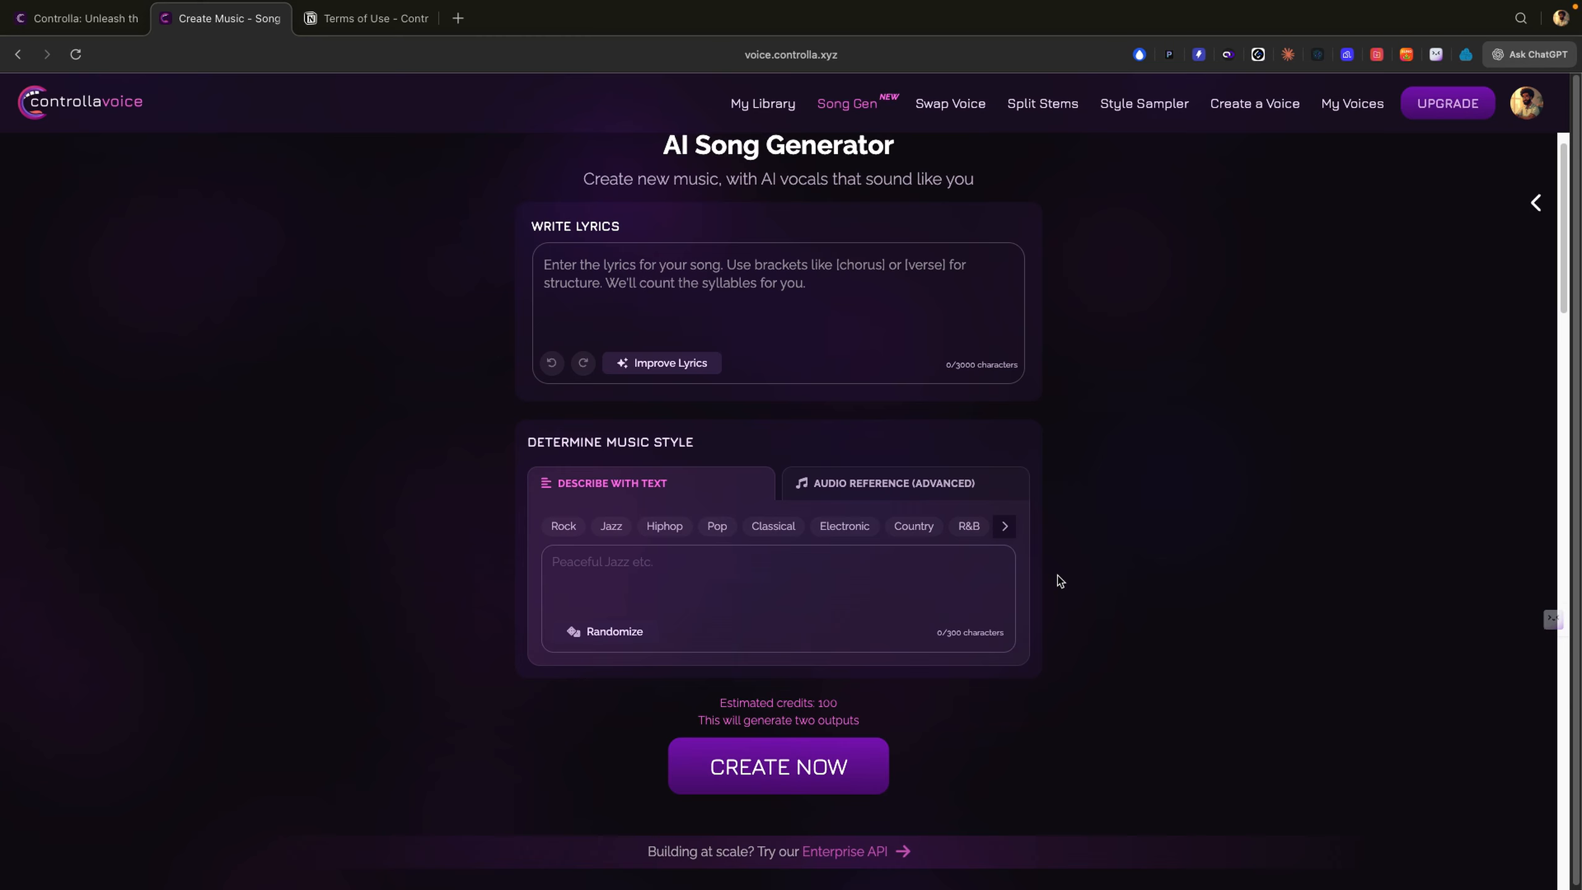
click(750, 314)
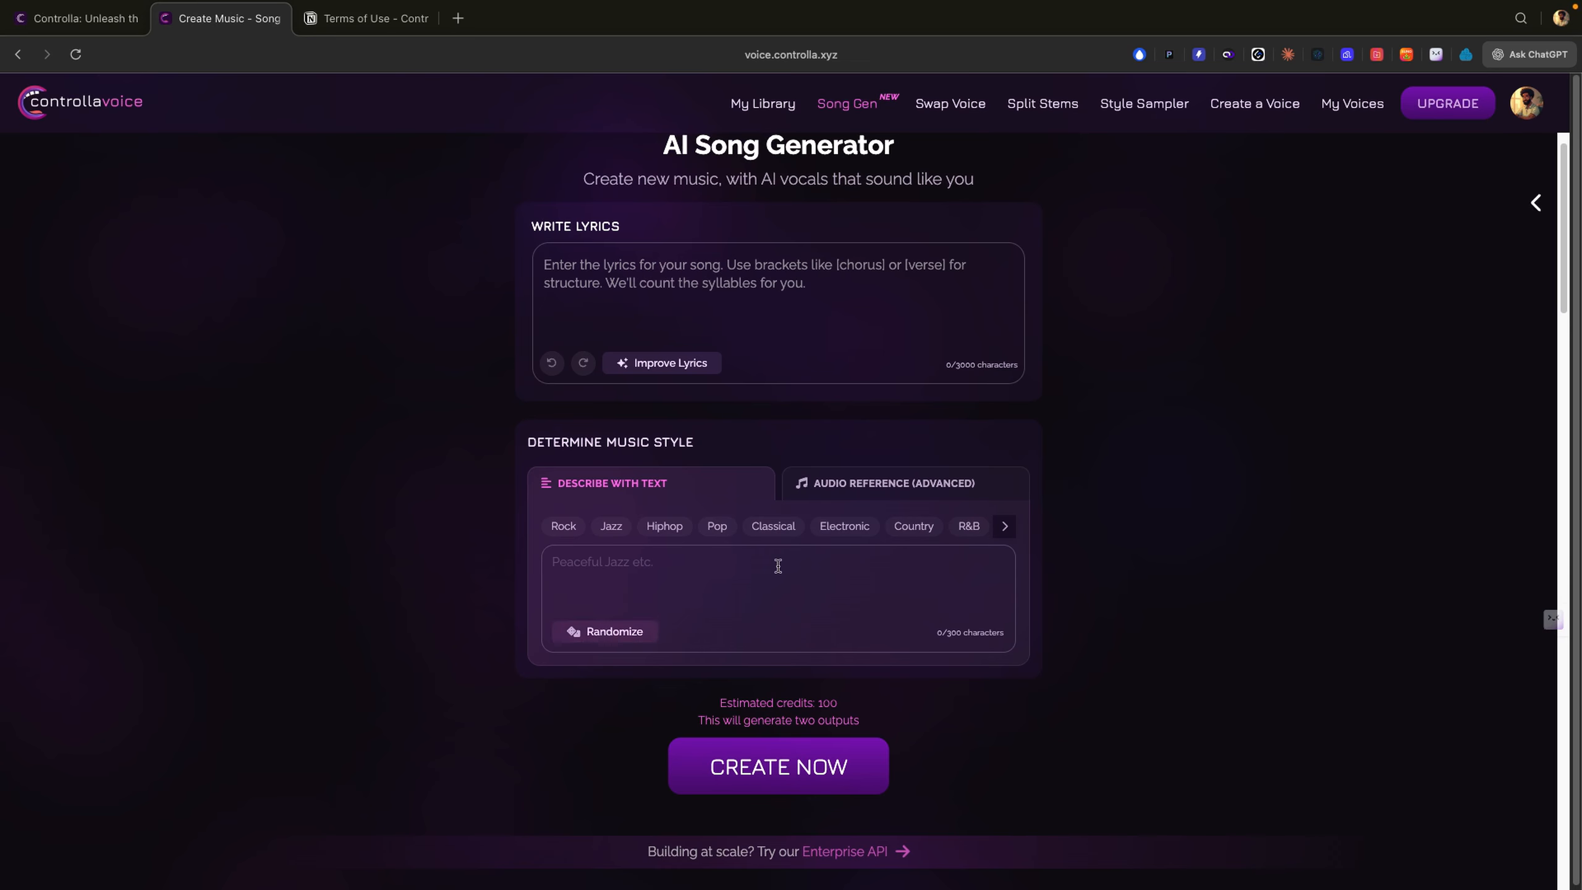
Try the Country style preset and randomize the music style description twice.
click(908, 529)
click(709, 525)
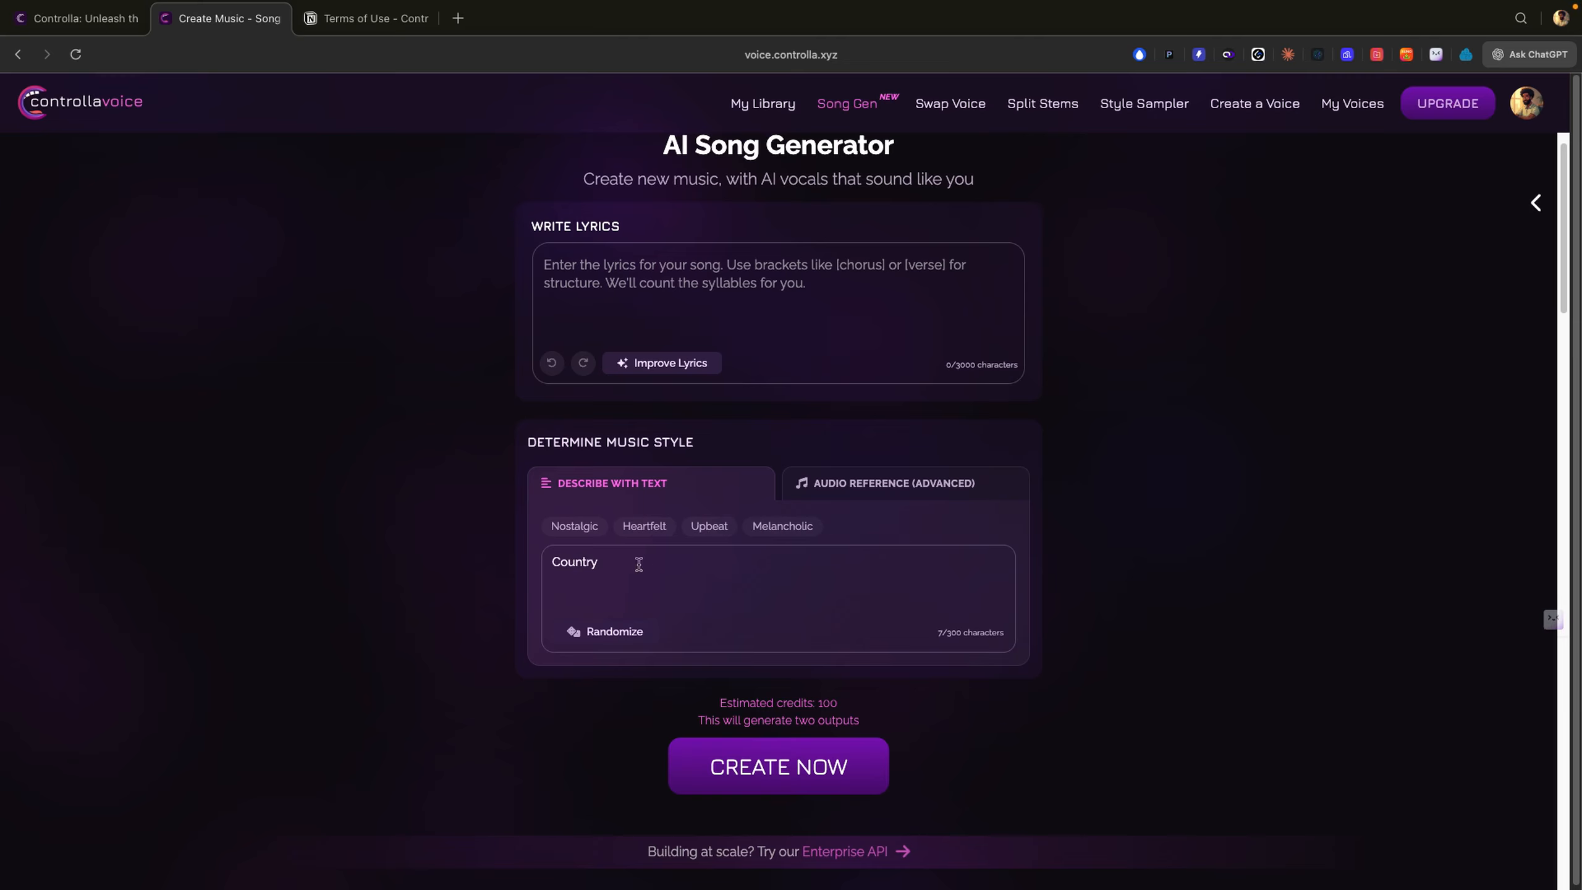
click(621, 629)
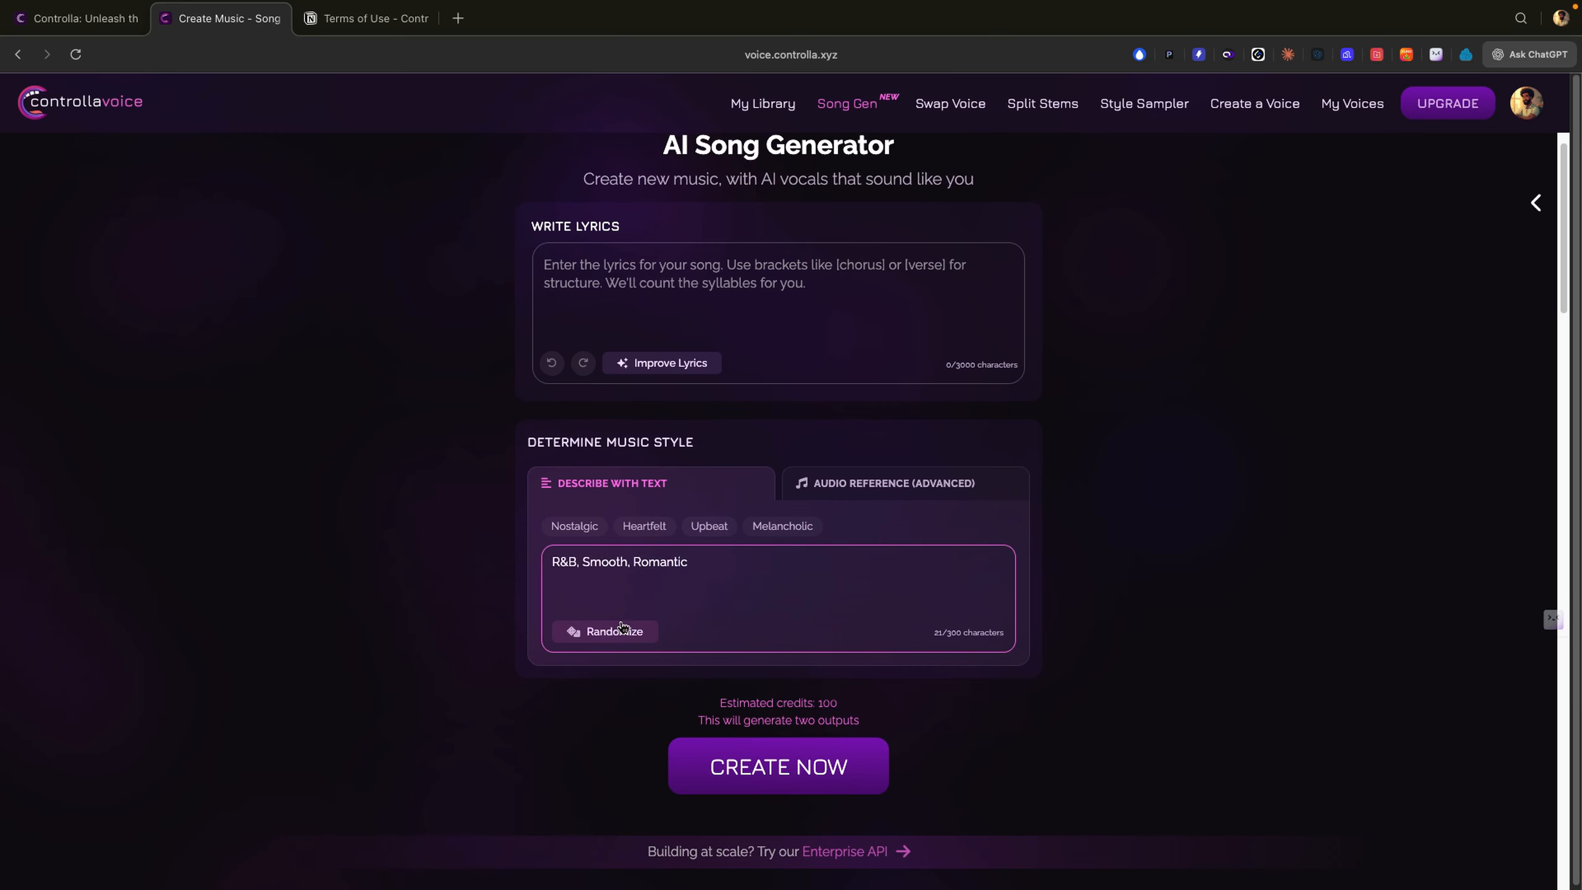
click(626, 629)
Replace the music style description with "country".
drag(753, 565, 533, 571)
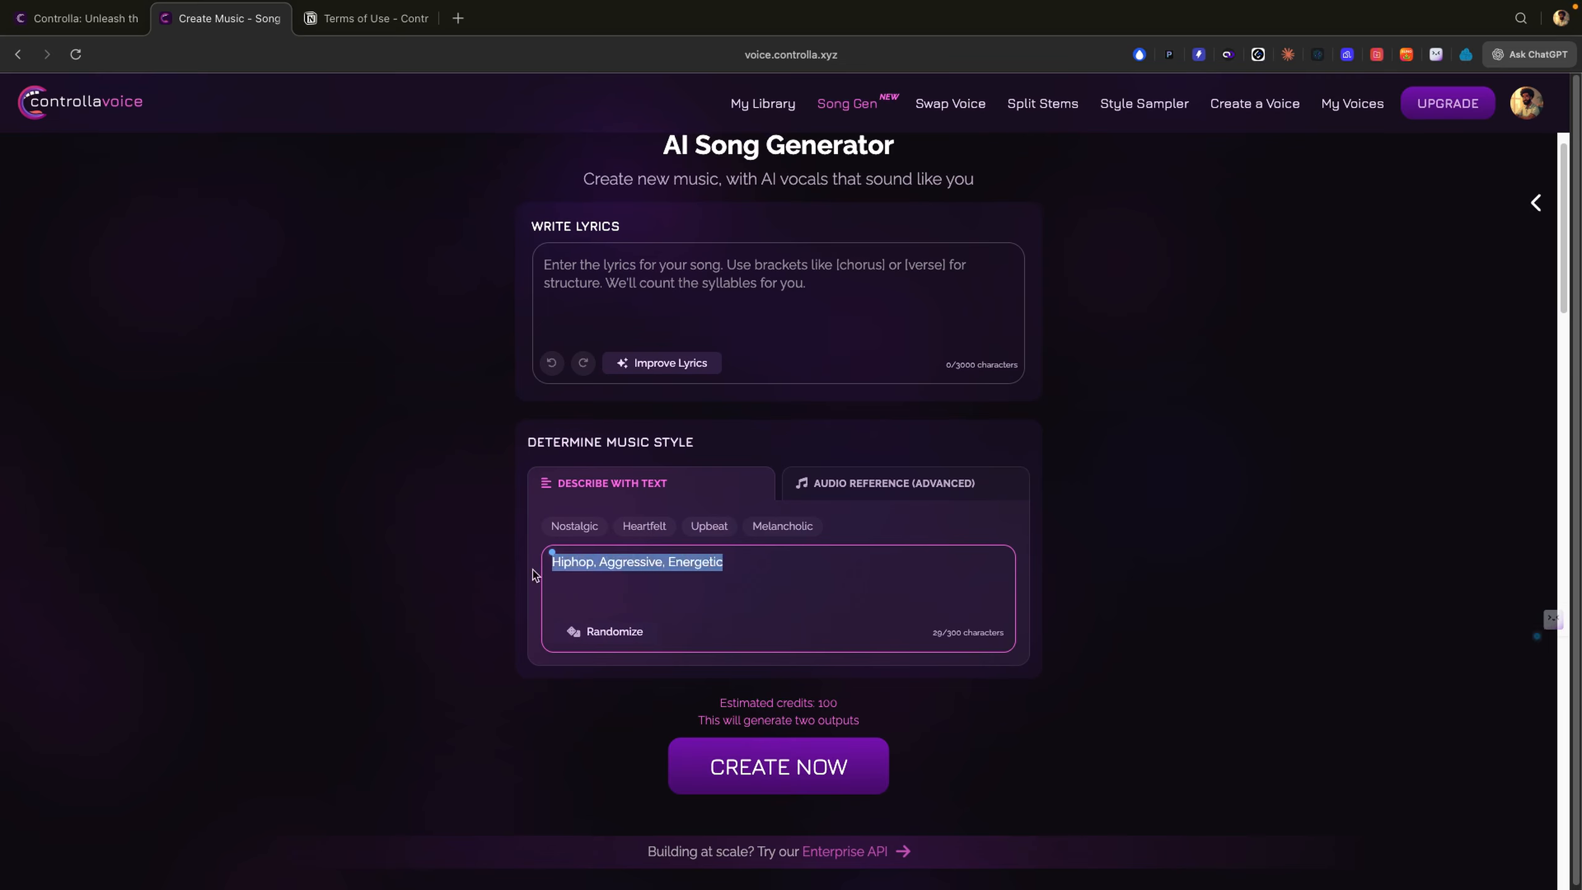
key(BackSpace)
text(country)
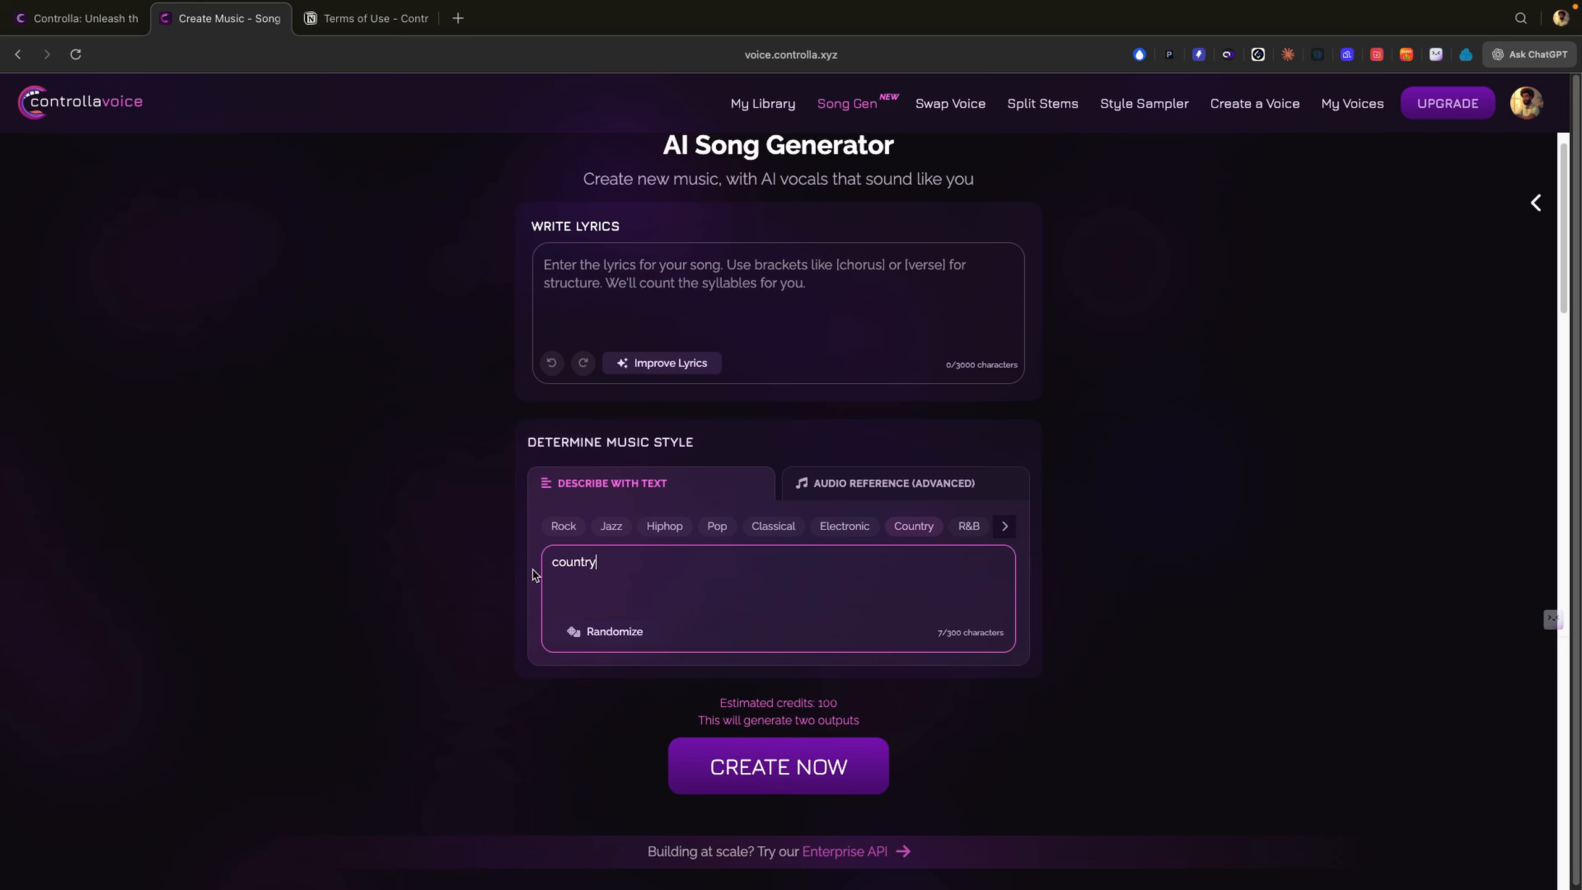
Run the Suno Prompt Improver on the "country" style text, replace the text with the AI result and review it.
key(super+k)
click(882, 204)
drag(618, 564, 541, 562)
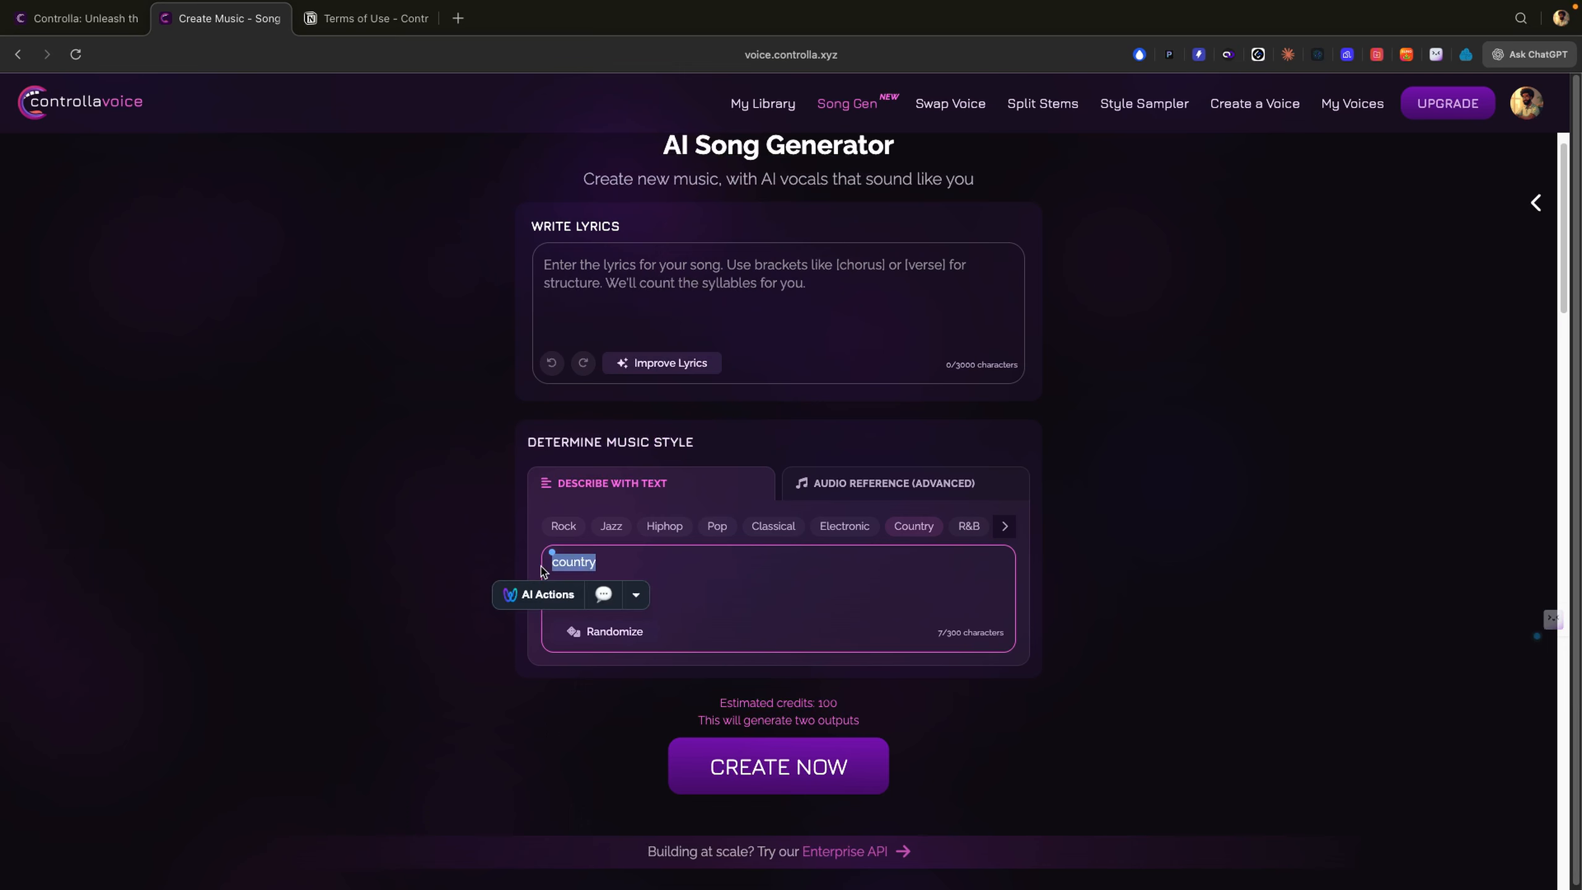
key(super+k)
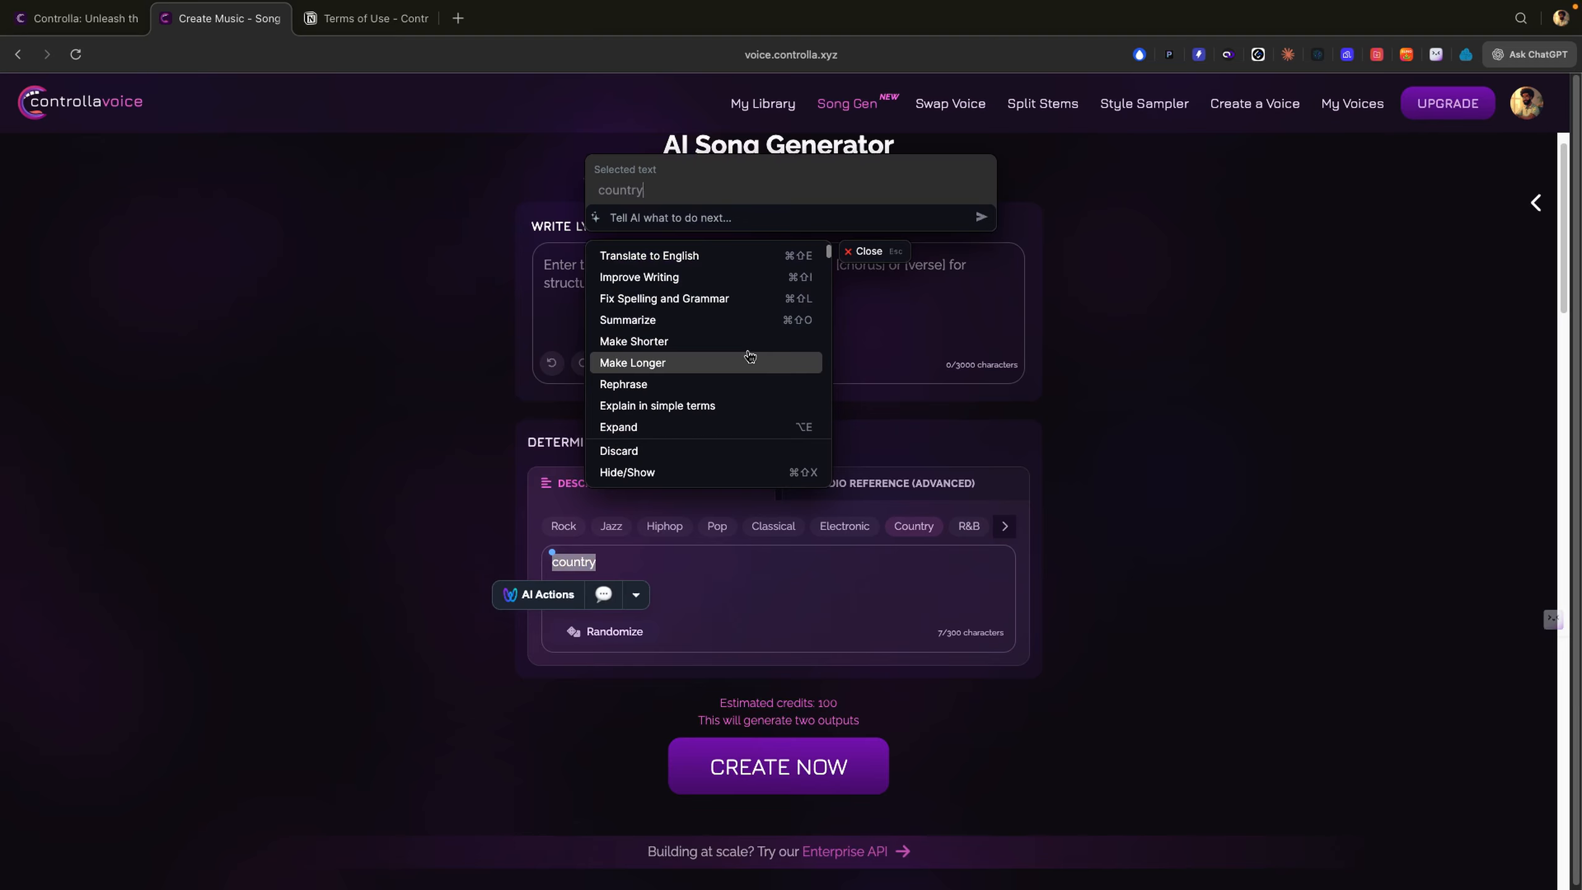
scroll(750, 356, down, 10)
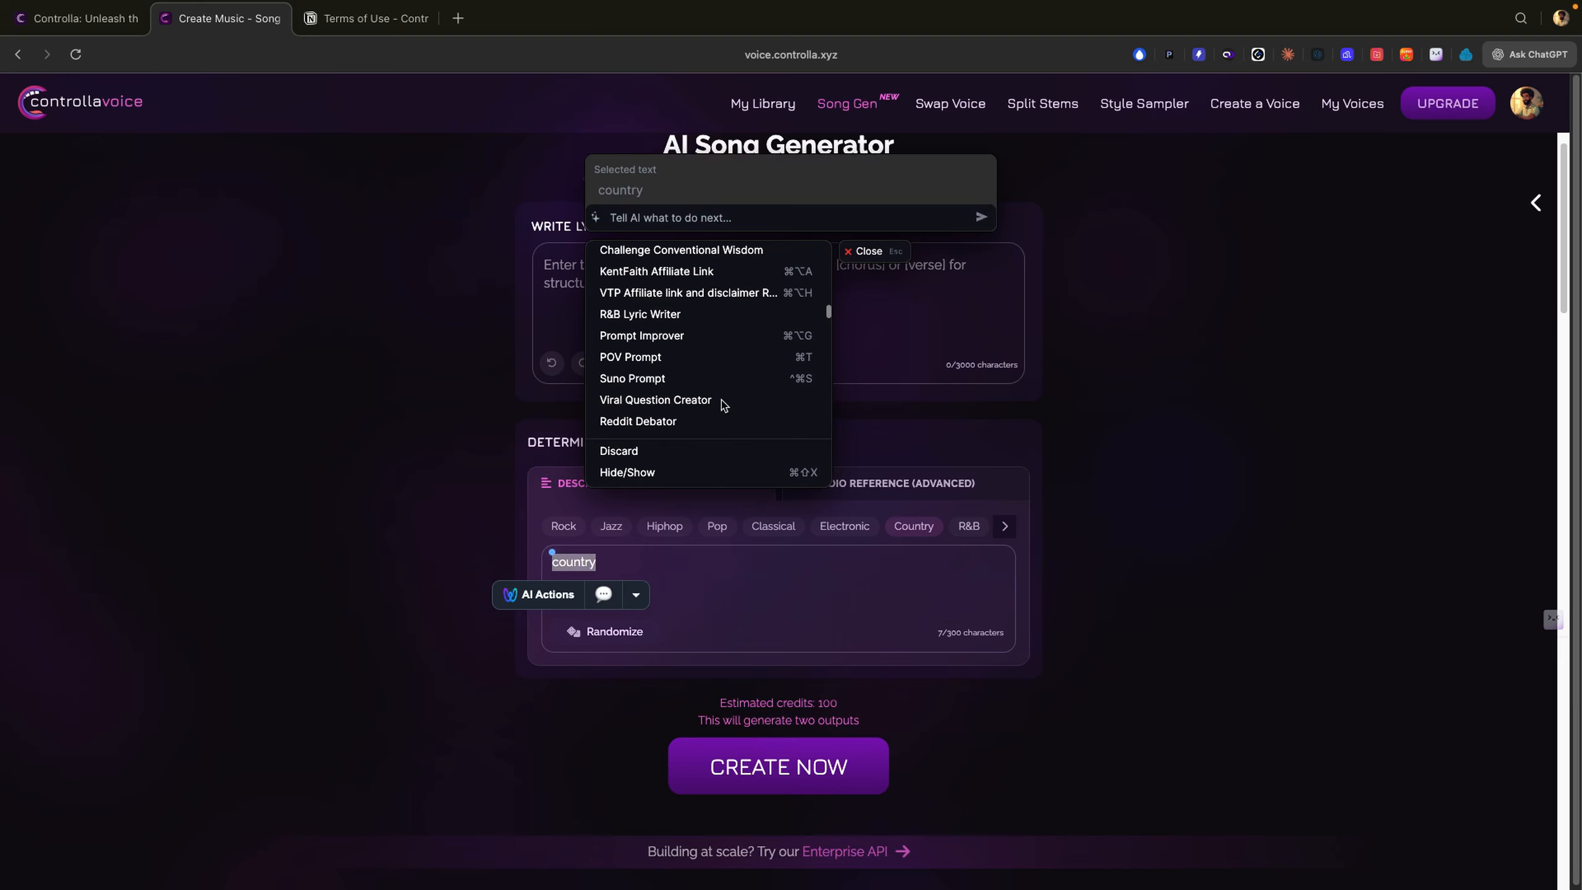
scroll(735, 367, down, 10)
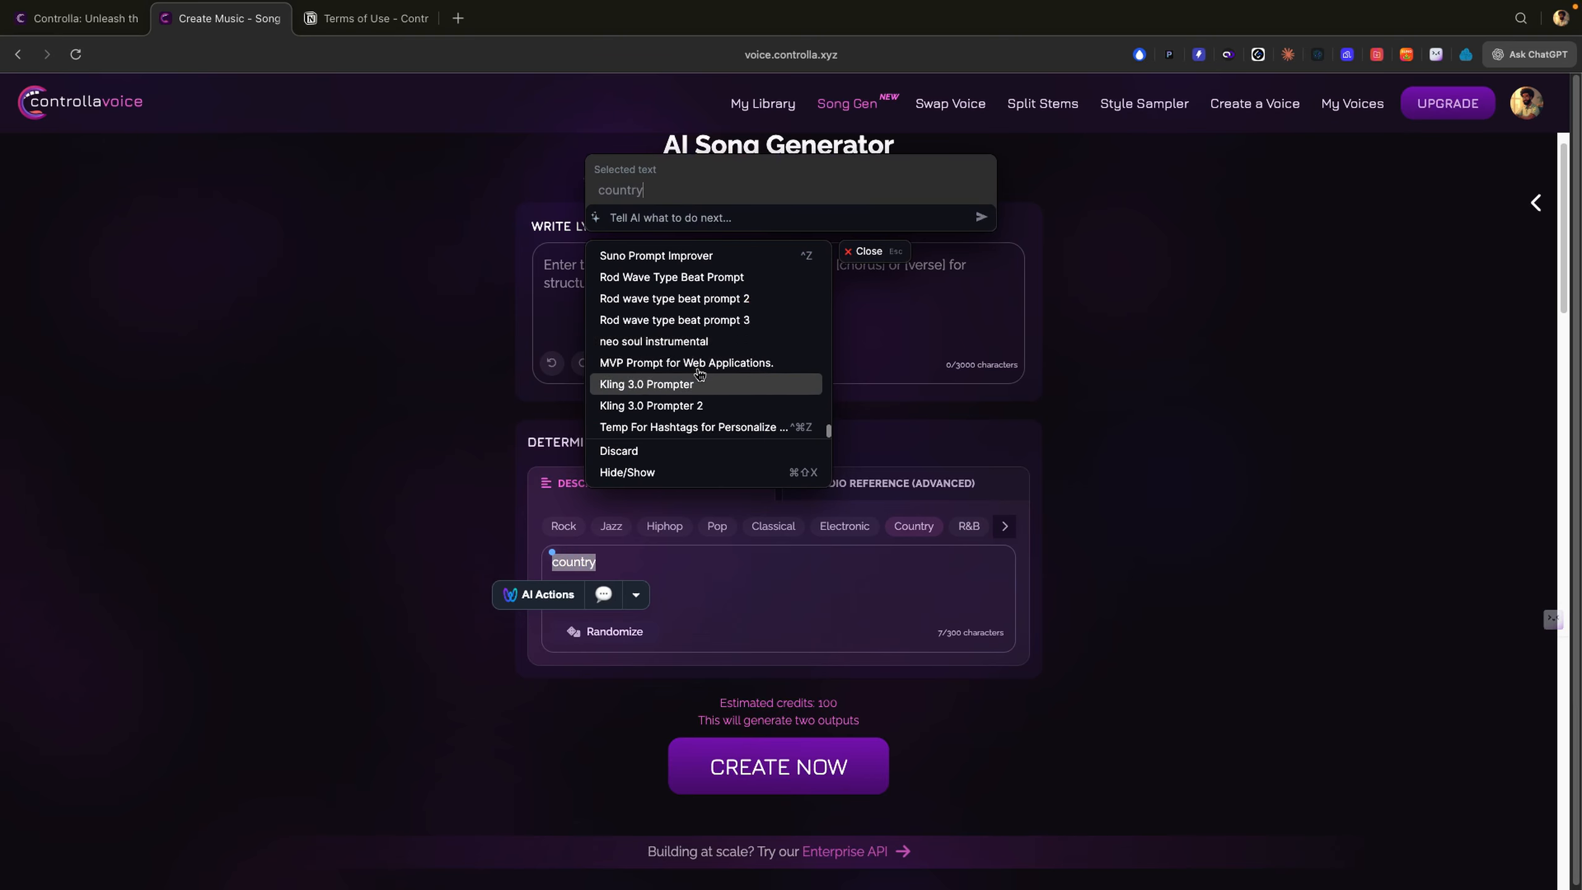
click(695, 256)
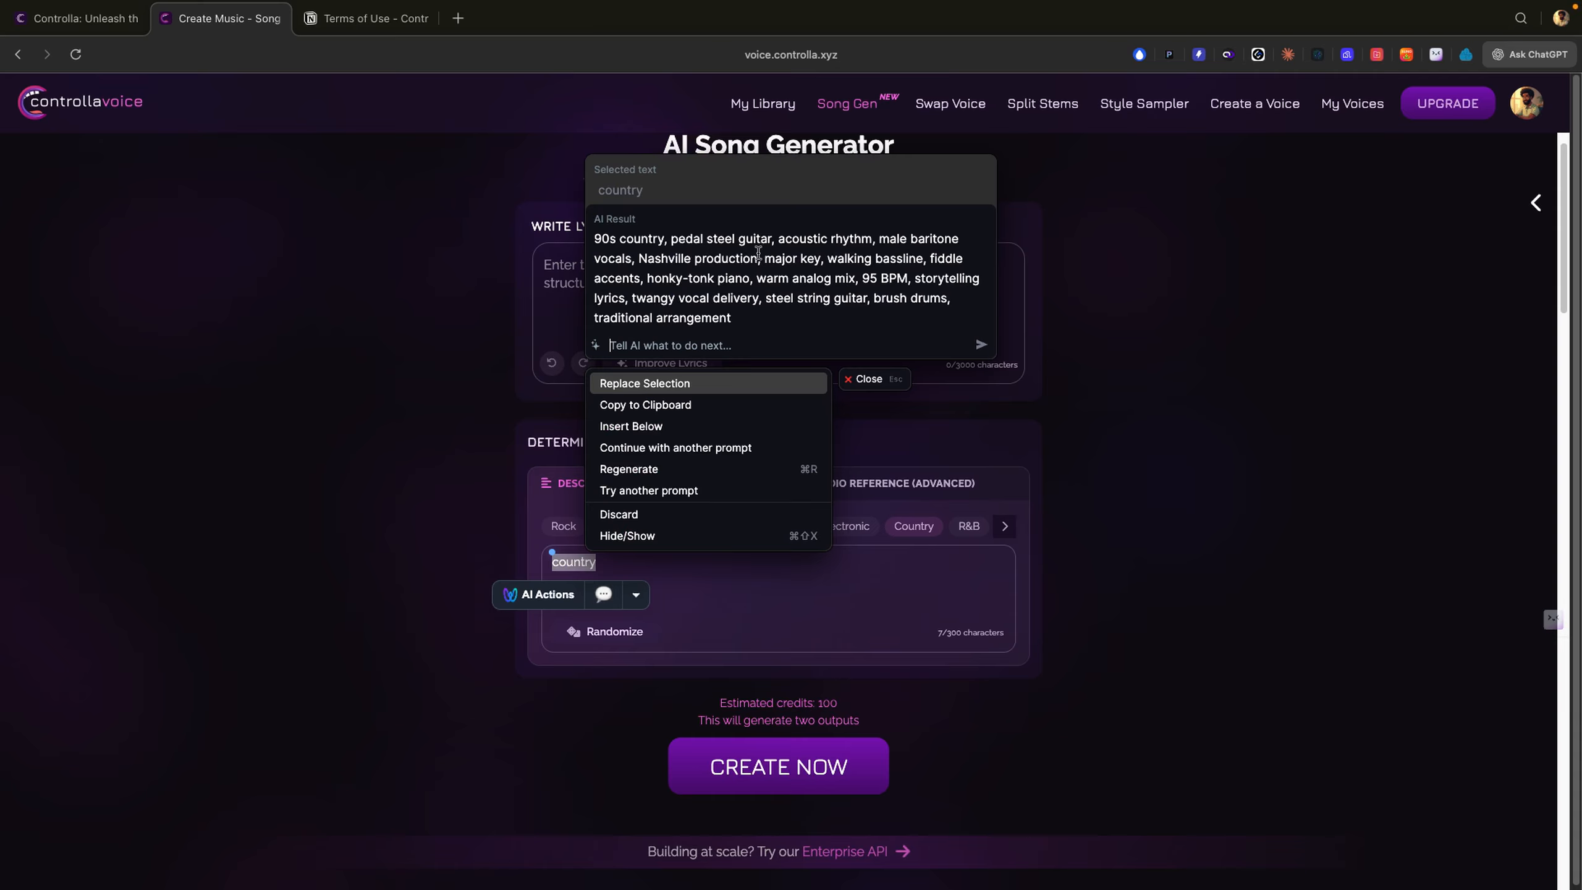
click(682, 405)
click(701, 383)
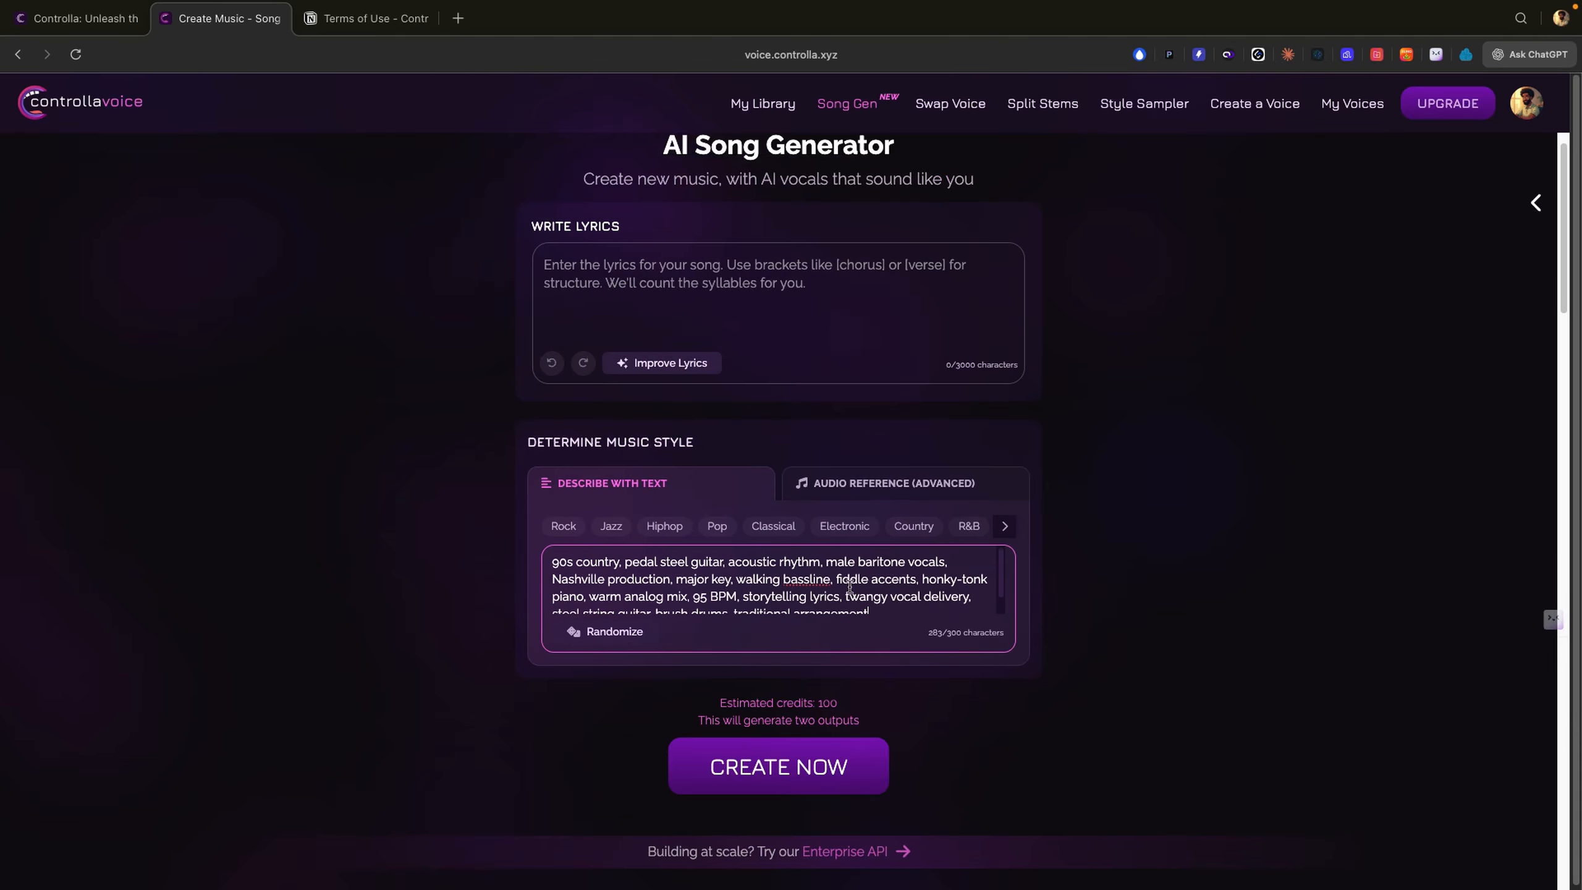
scroll(850, 585, down, 1)
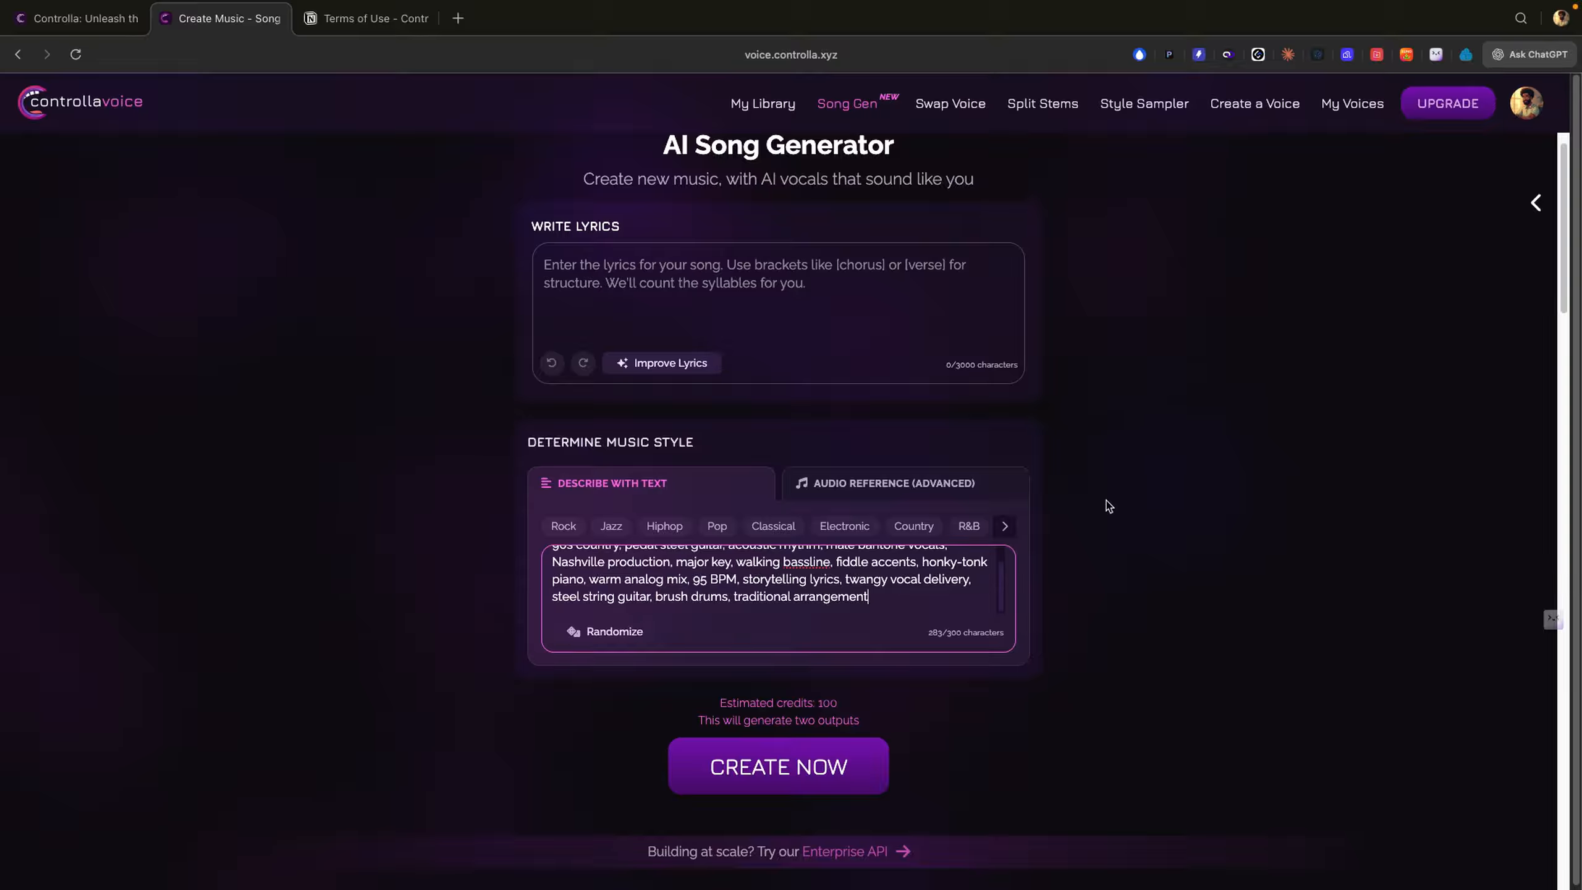
scroll(833, 566, up, 1)
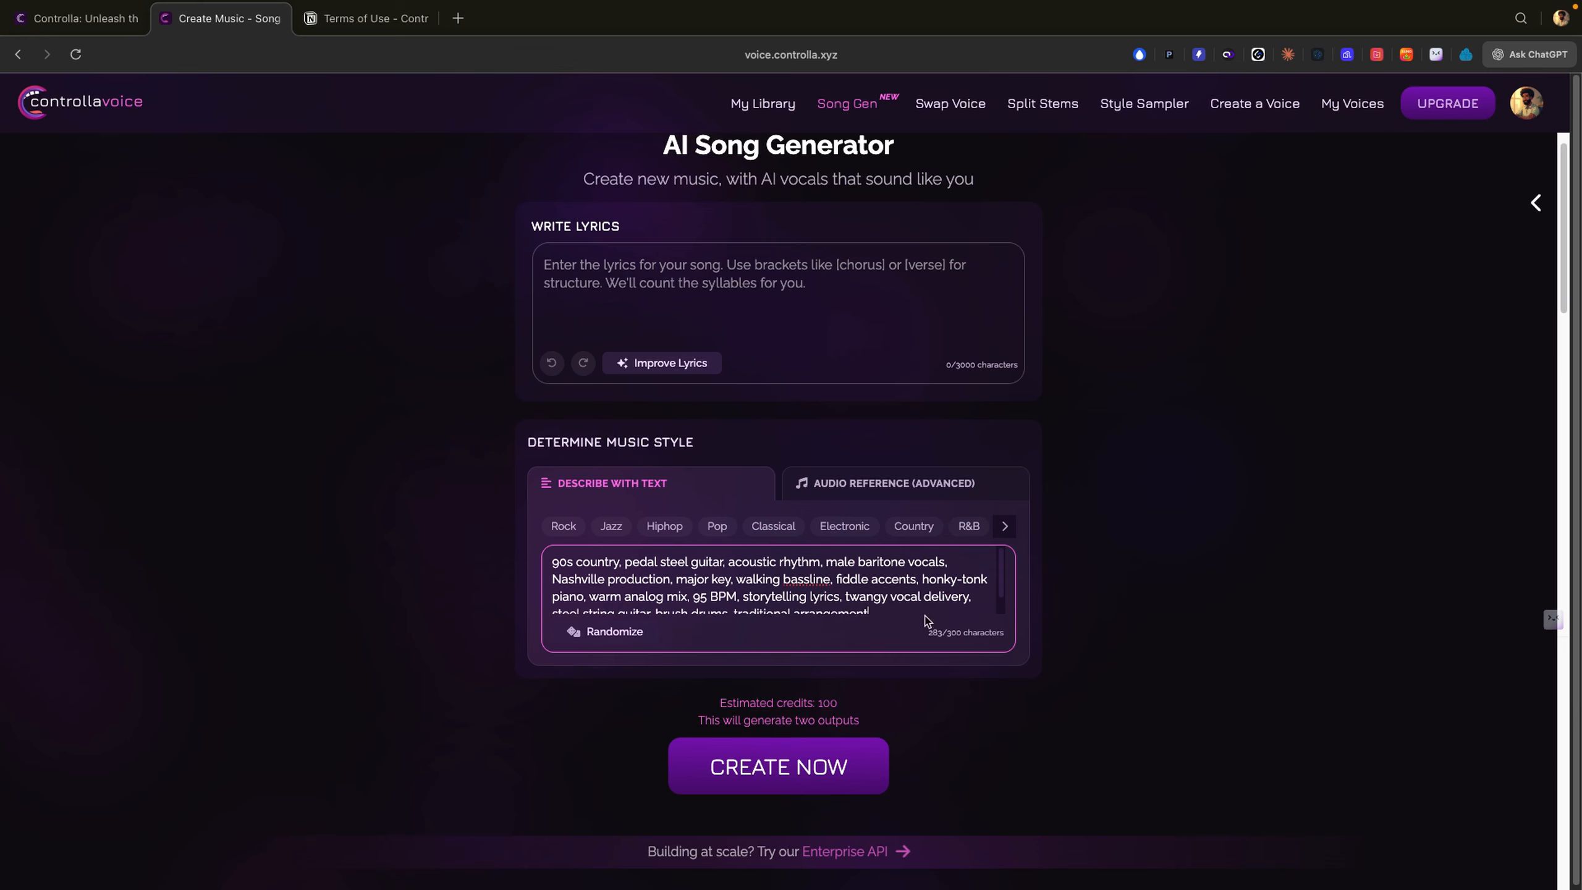
Switch to Song AI Farm and look over the new project's settings down to the creative brief.
click(870, 756)
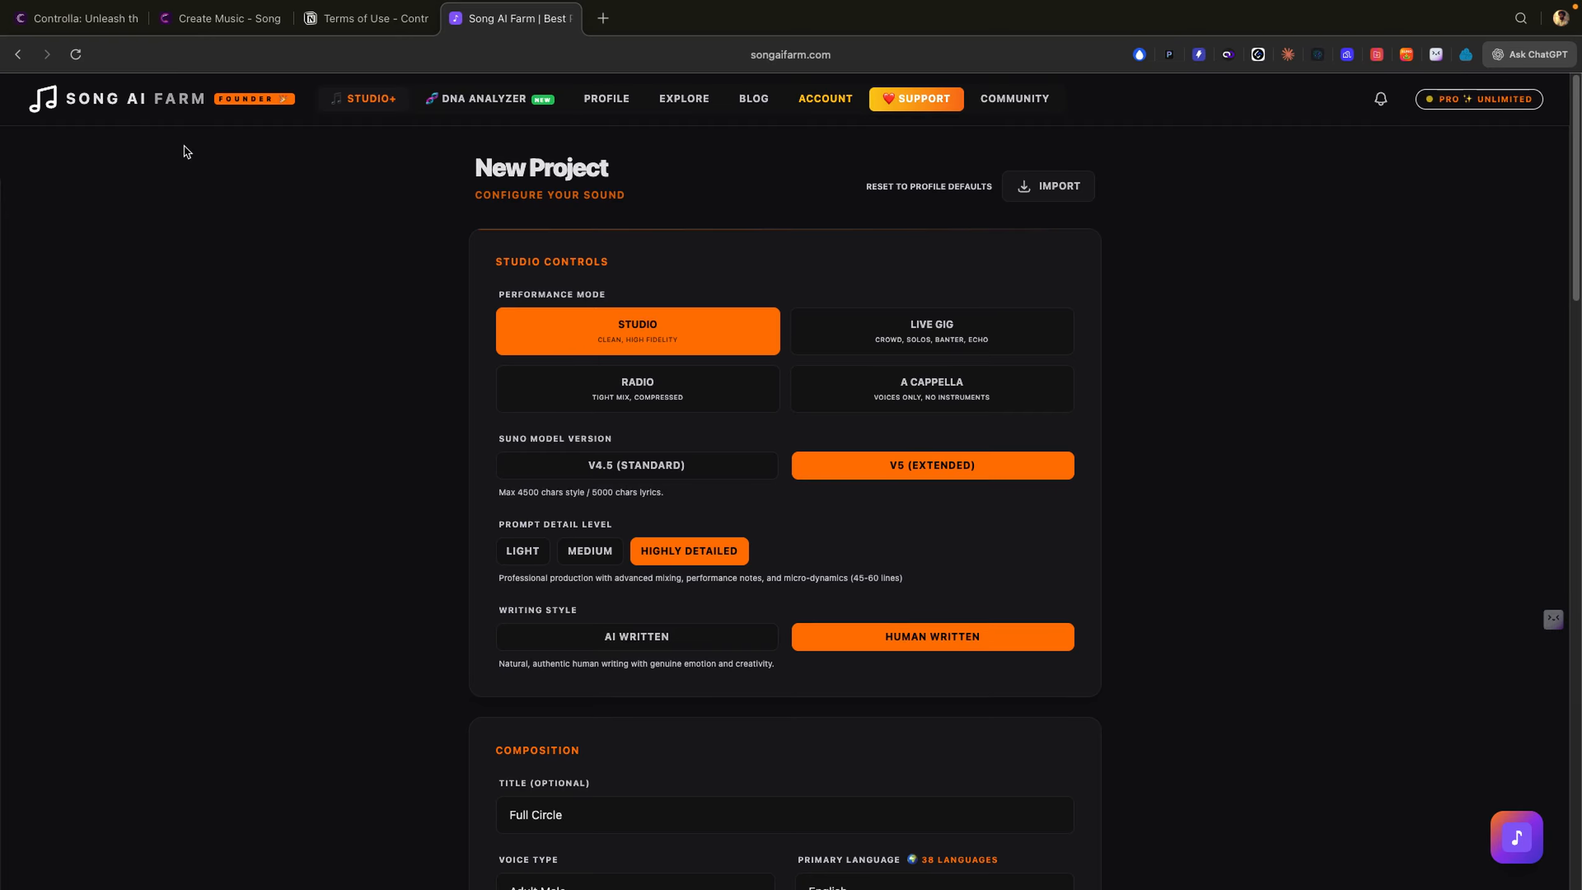
scroll(224, 160, down, 3)
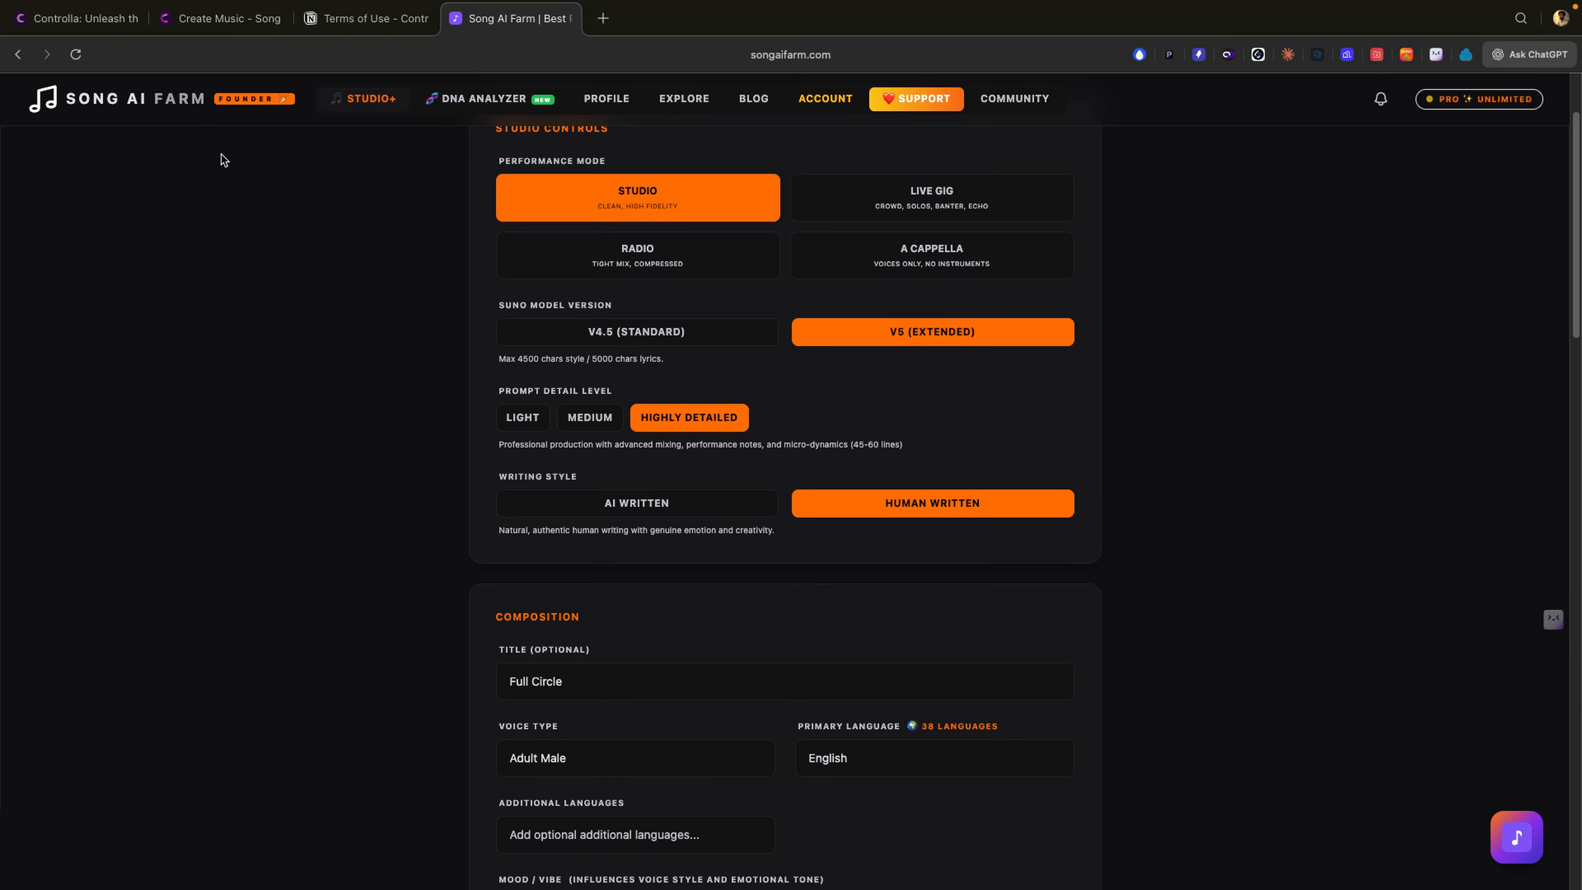
scroll(316, 359, down, 10)
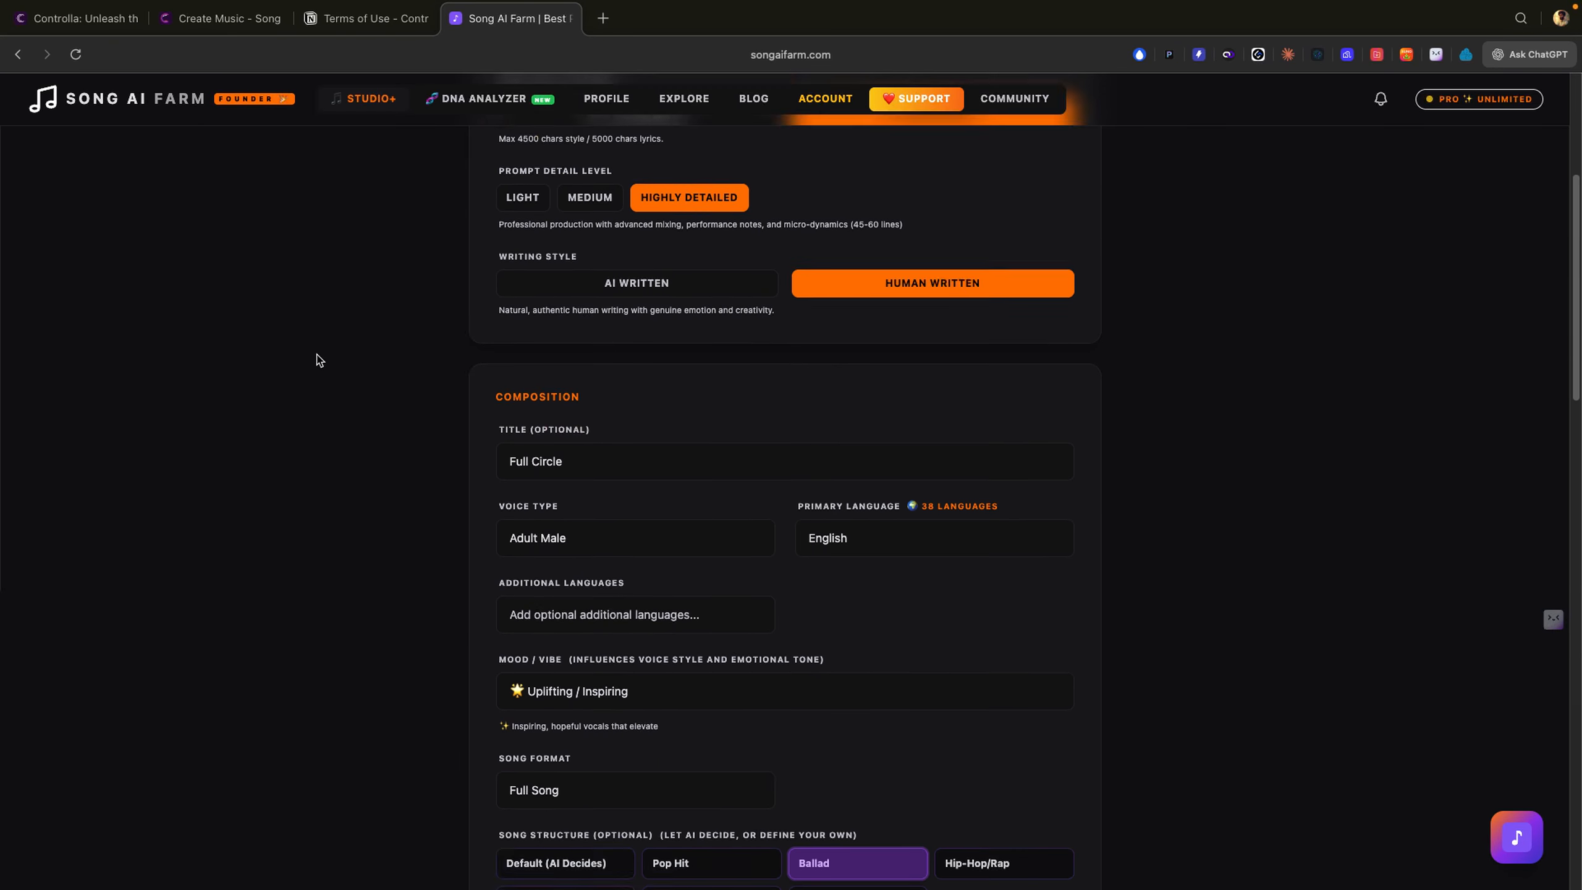
scroll(316, 361, down, 20)
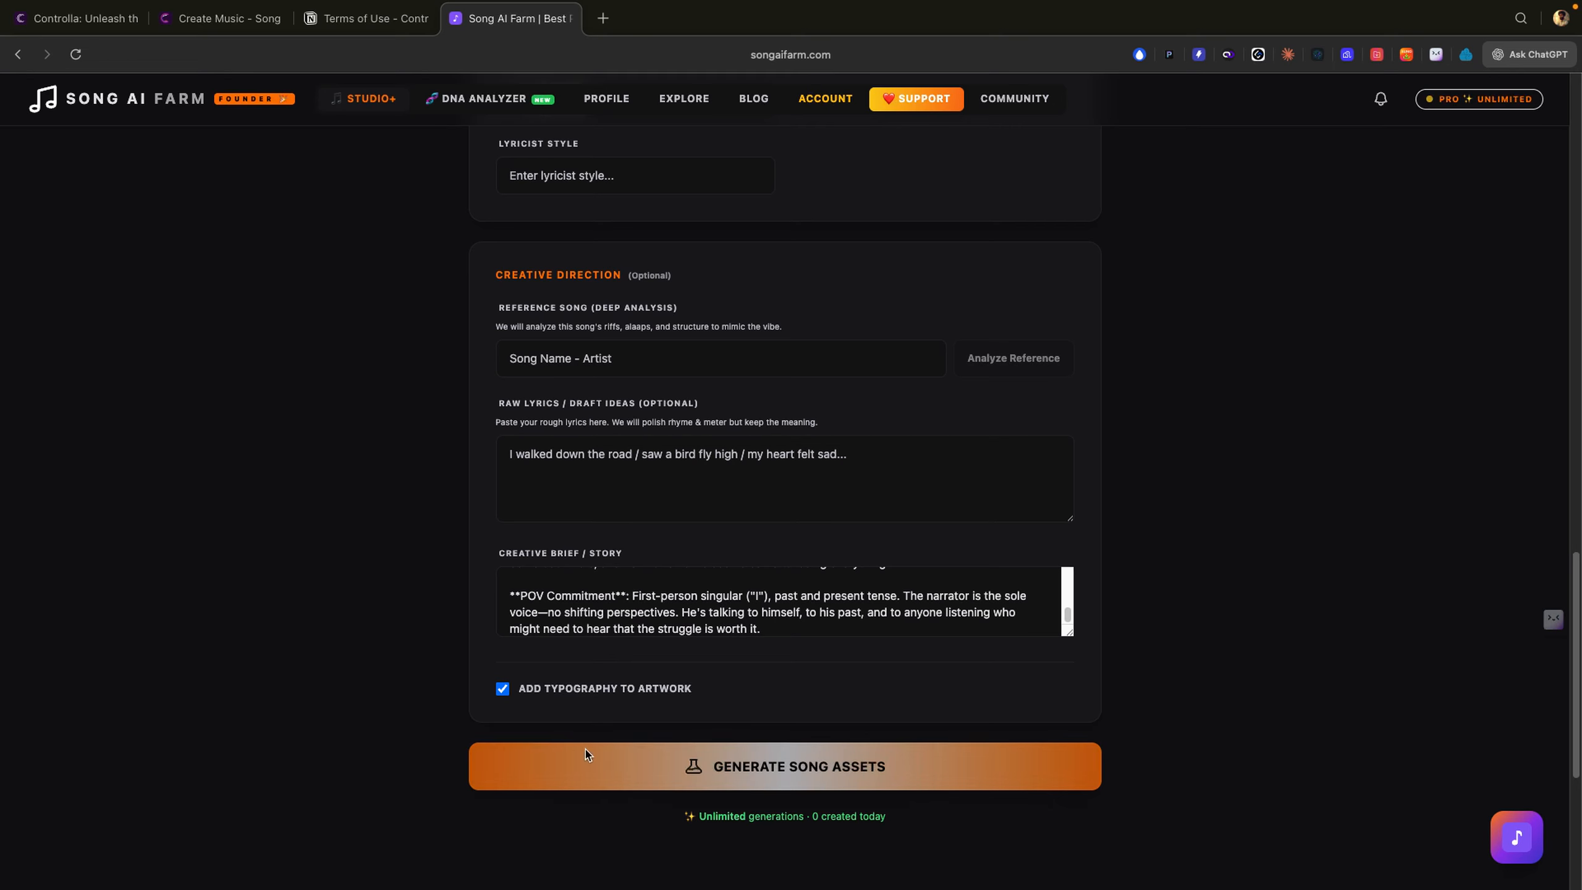
Generate the song assets for "Full Circle" with the current project settings.
click(628, 764)
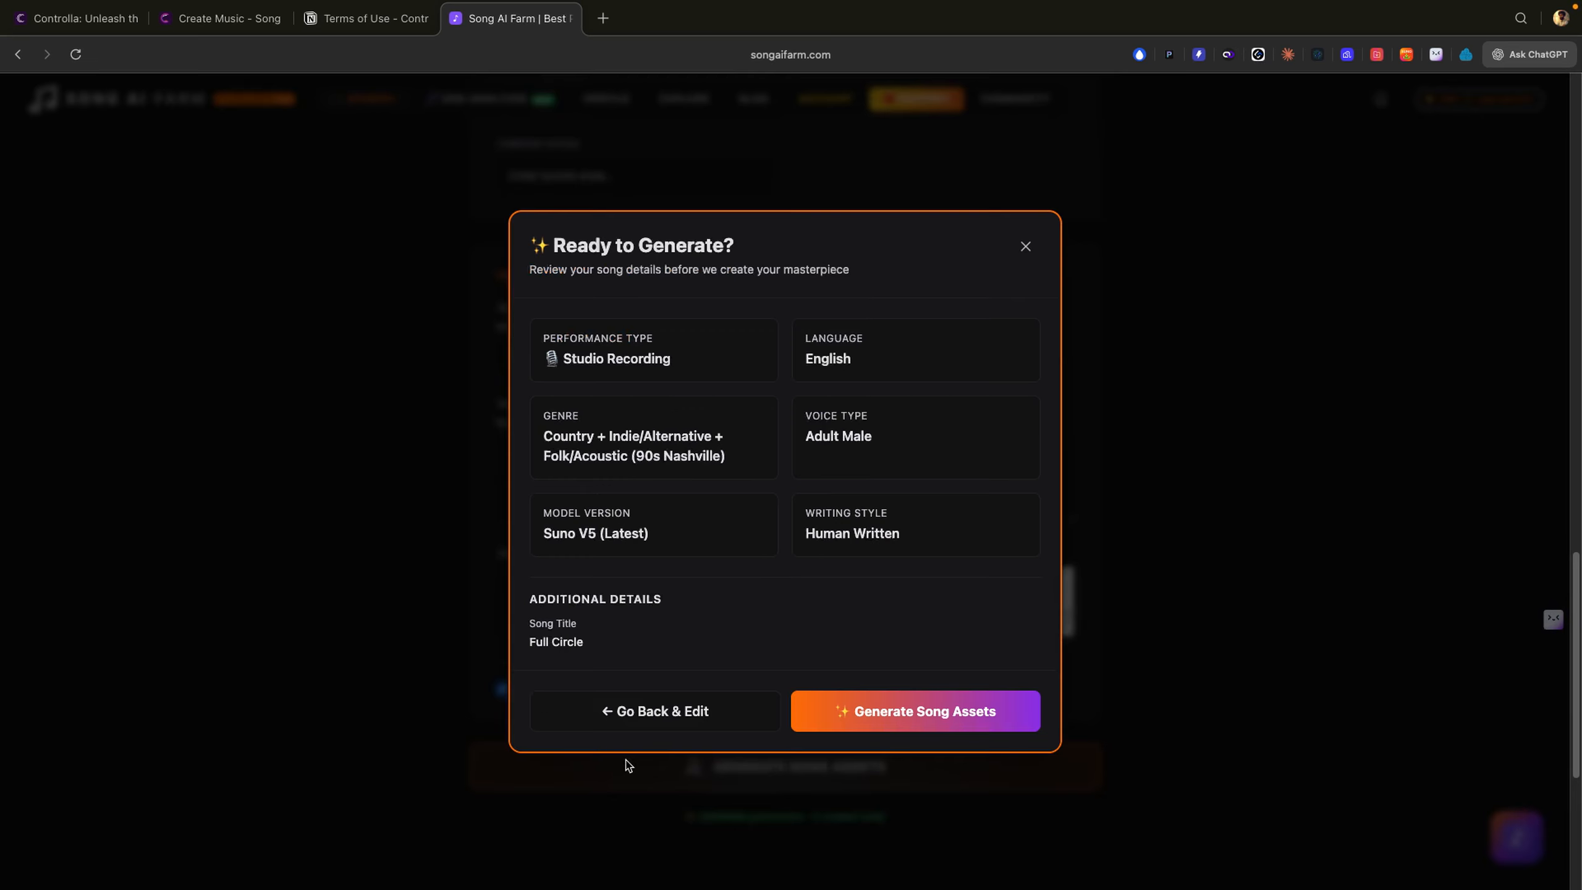
click(887, 701)
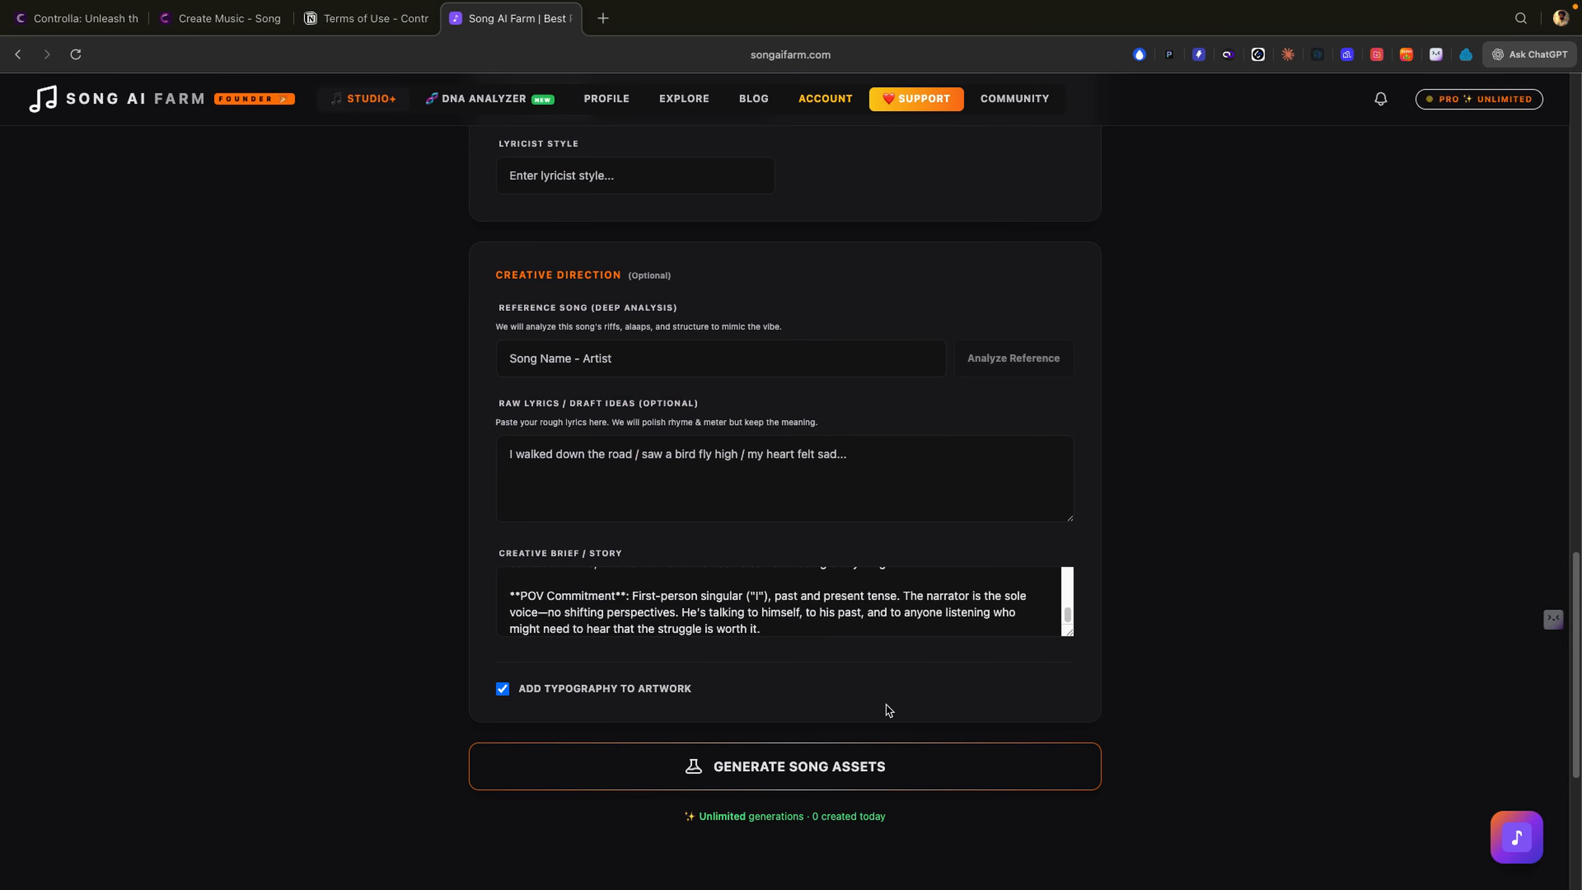
scroll(1136, 654, up, 5)
scroll(1136, 654, up, 10)
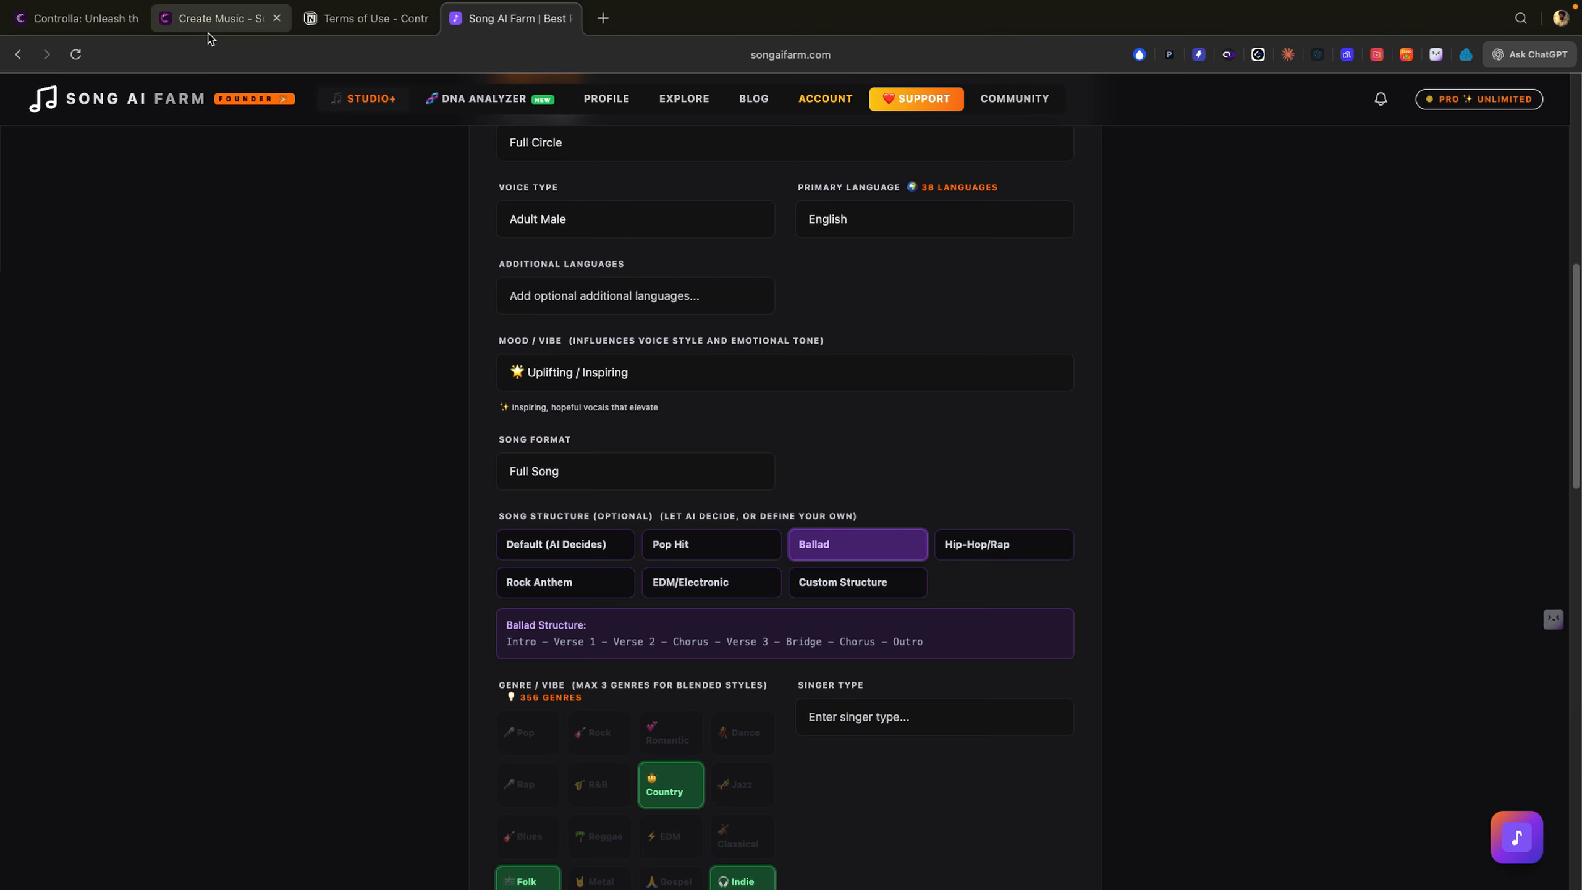
click(261, 20)
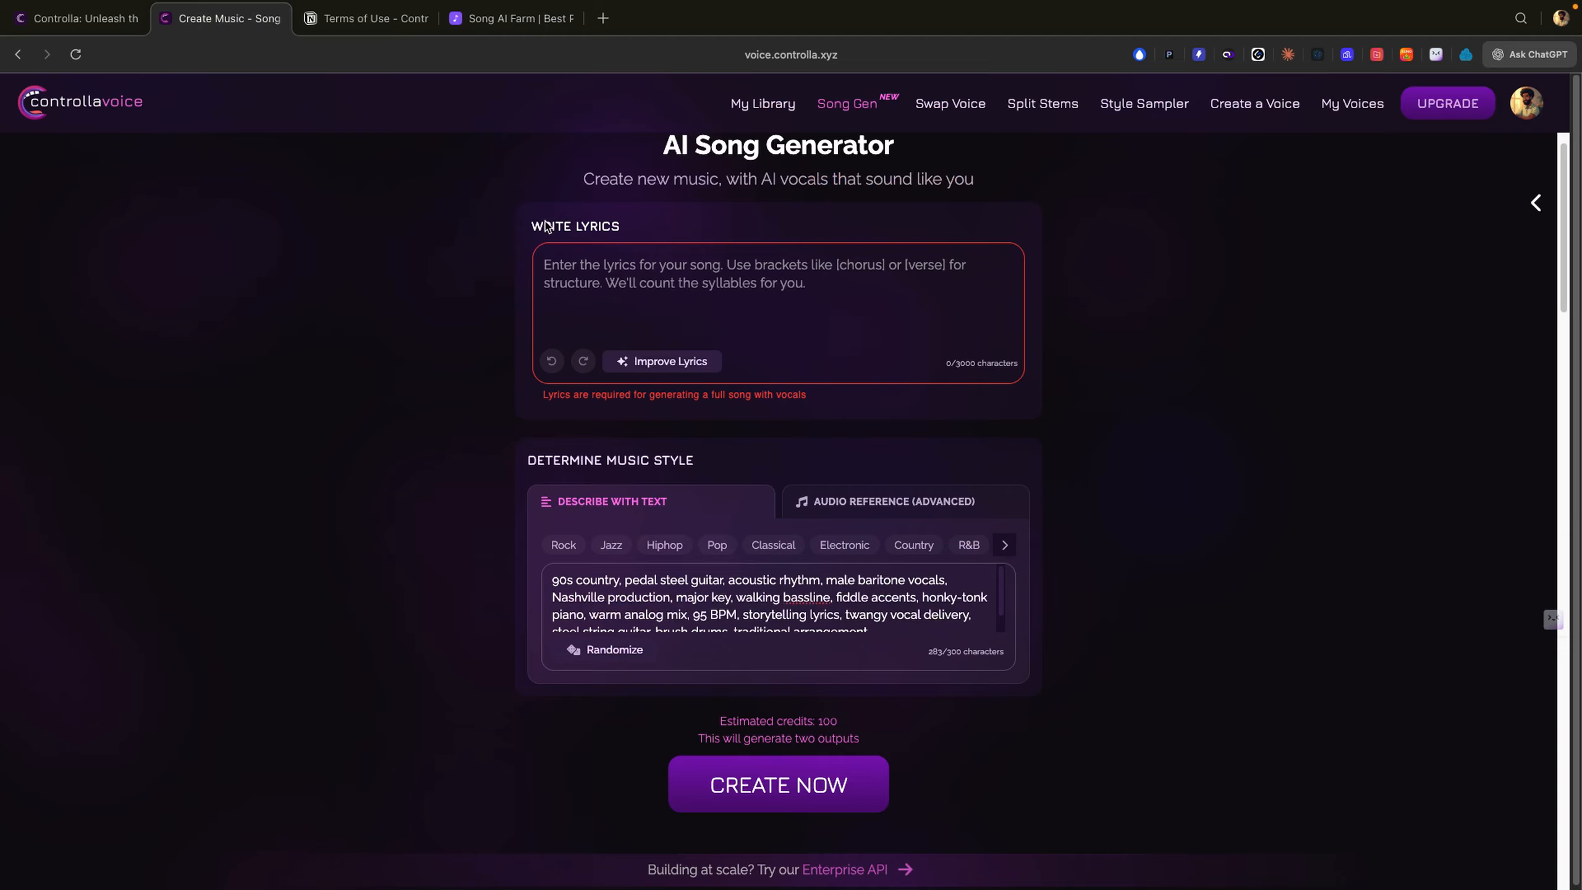
click(513, 19)
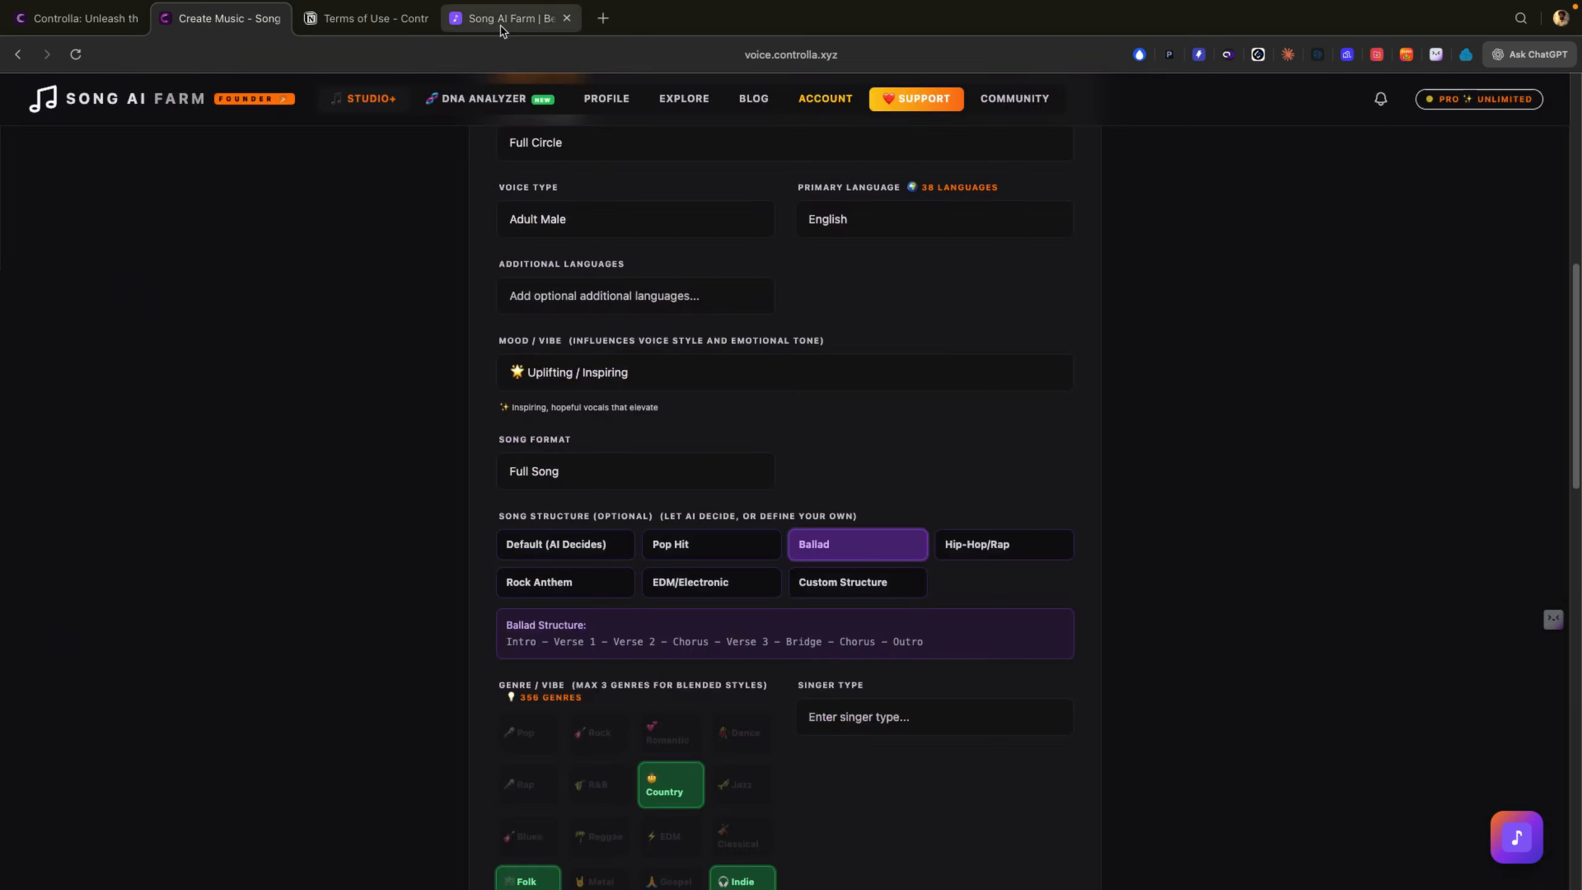
Look over the generated style prompt and lyrics for "Full Circle" and copy the lyrics.
click(714, 613)
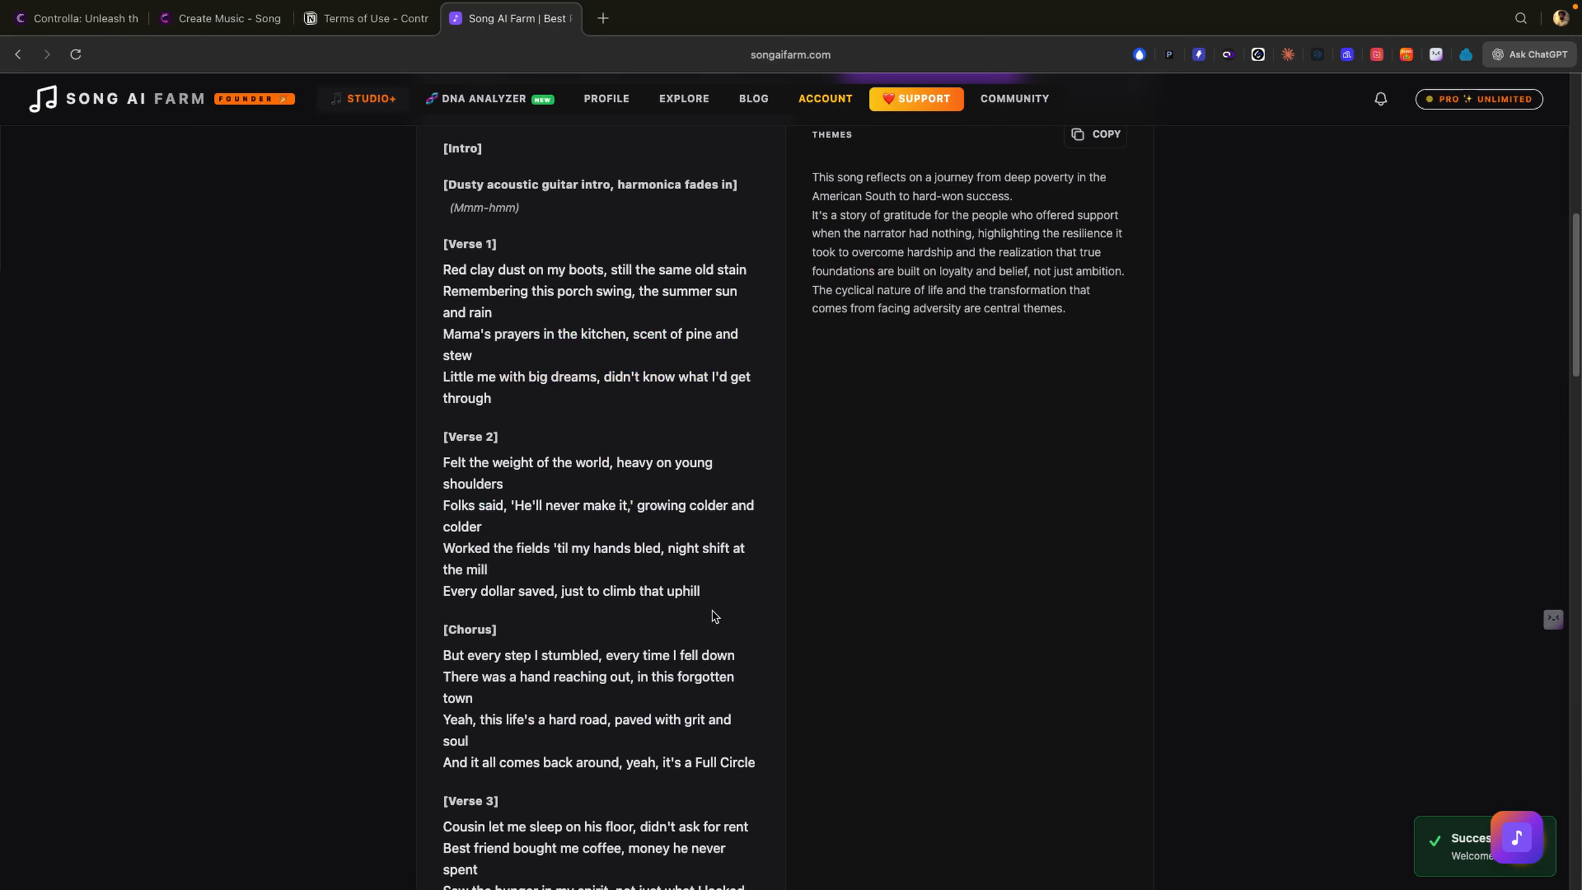
scroll(663, 605, up, 10)
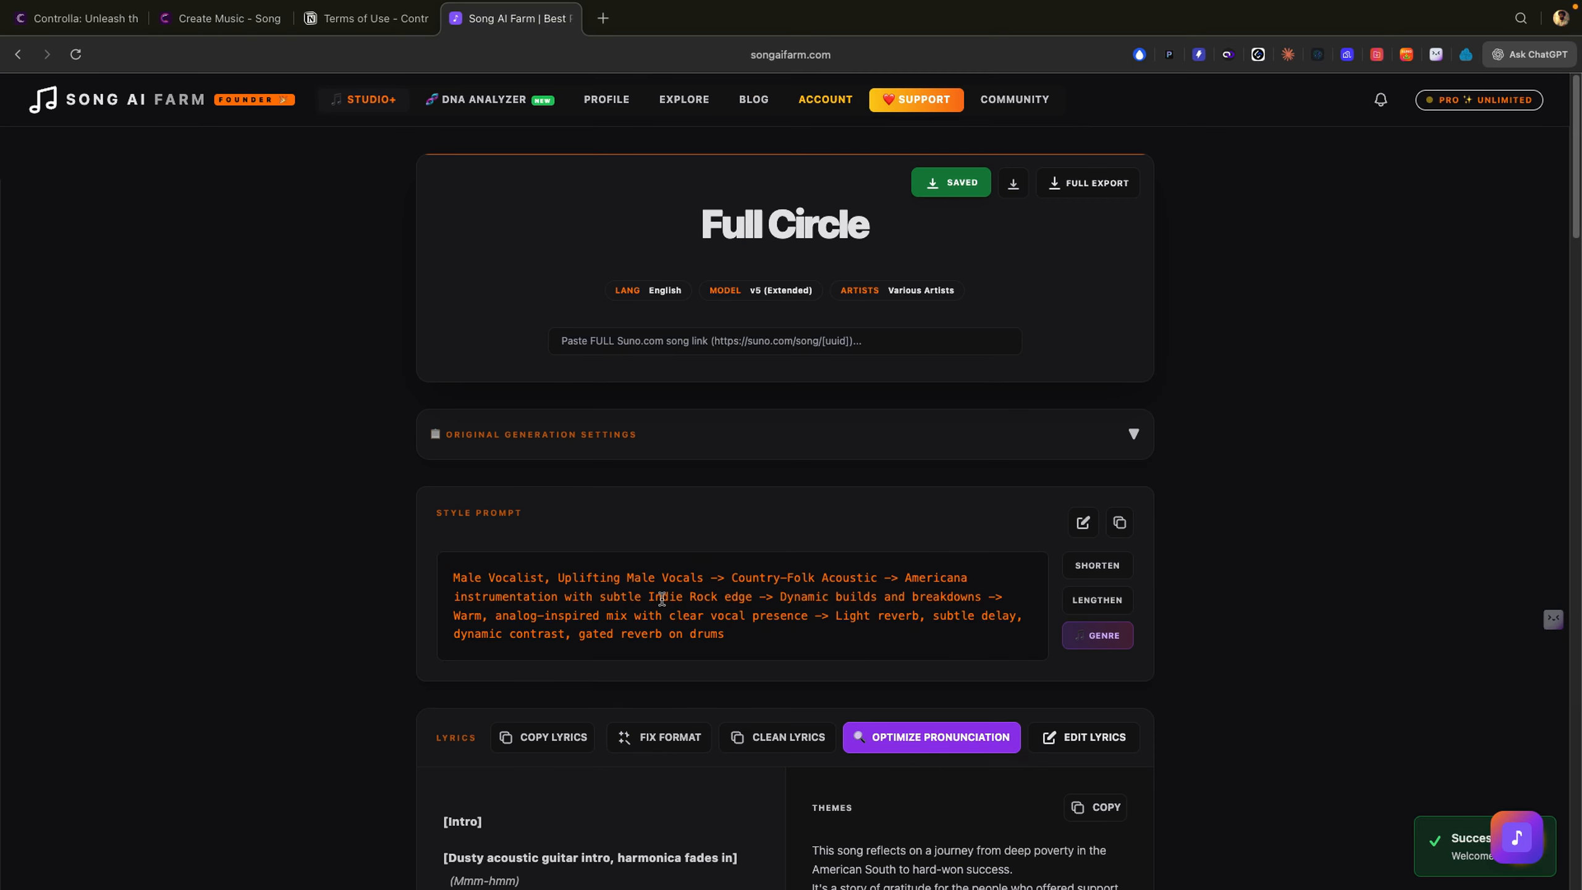
scroll(661, 598, down, 7)
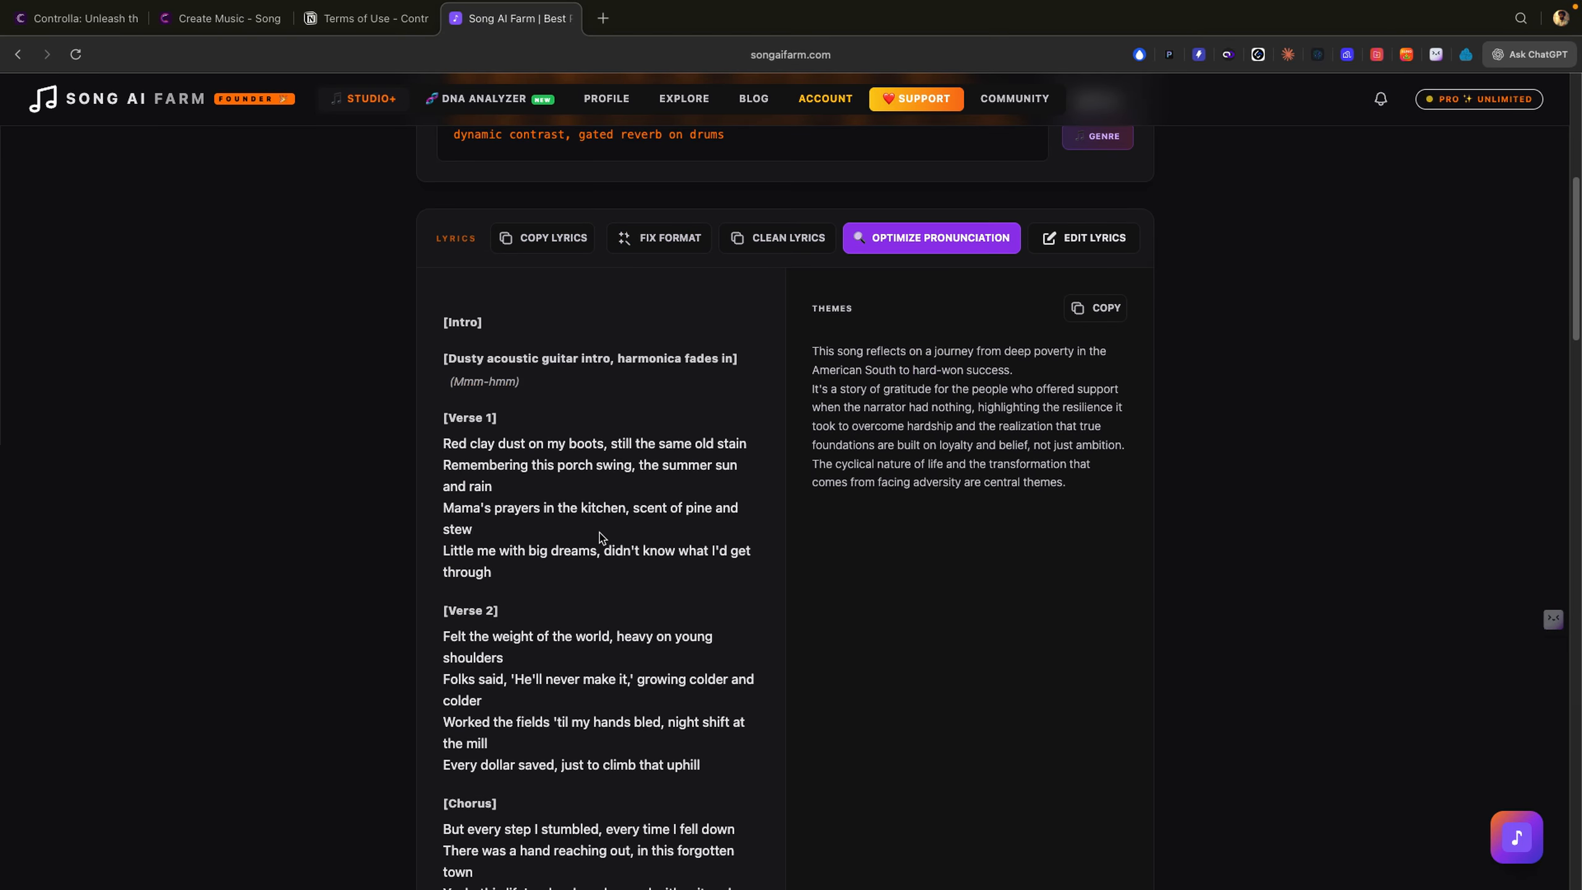
click(521, 239)
scroll(644, 337, up, 1)
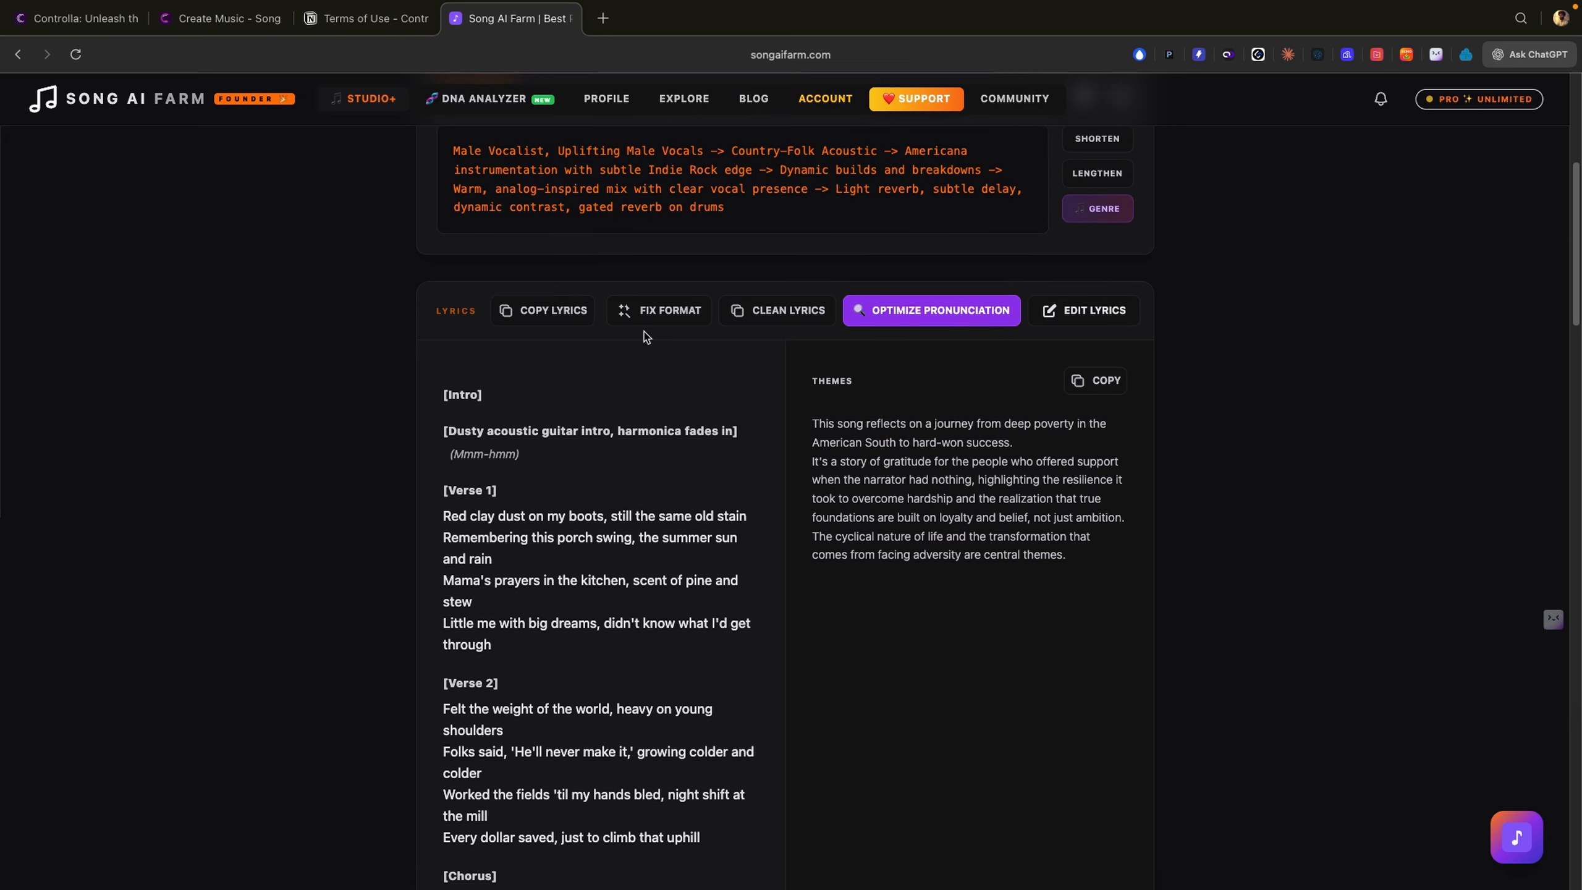
Switch to Controlla Voice and paste the copied "Full Circle" lyrics into the song's lyrics, back at the intro.
click(202, 29)
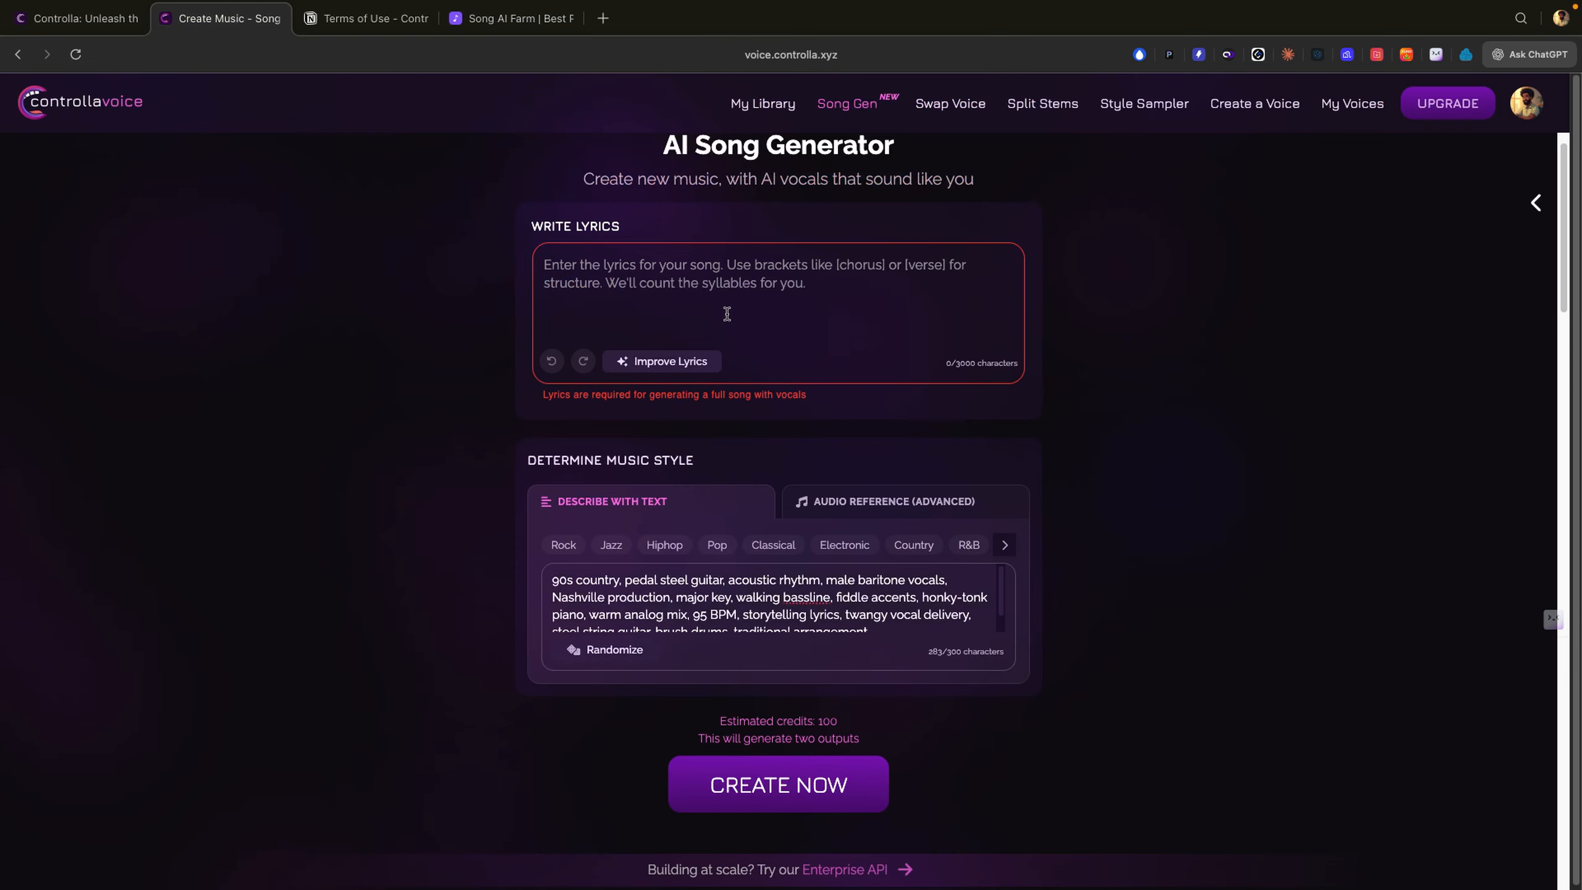
click(673, 289)
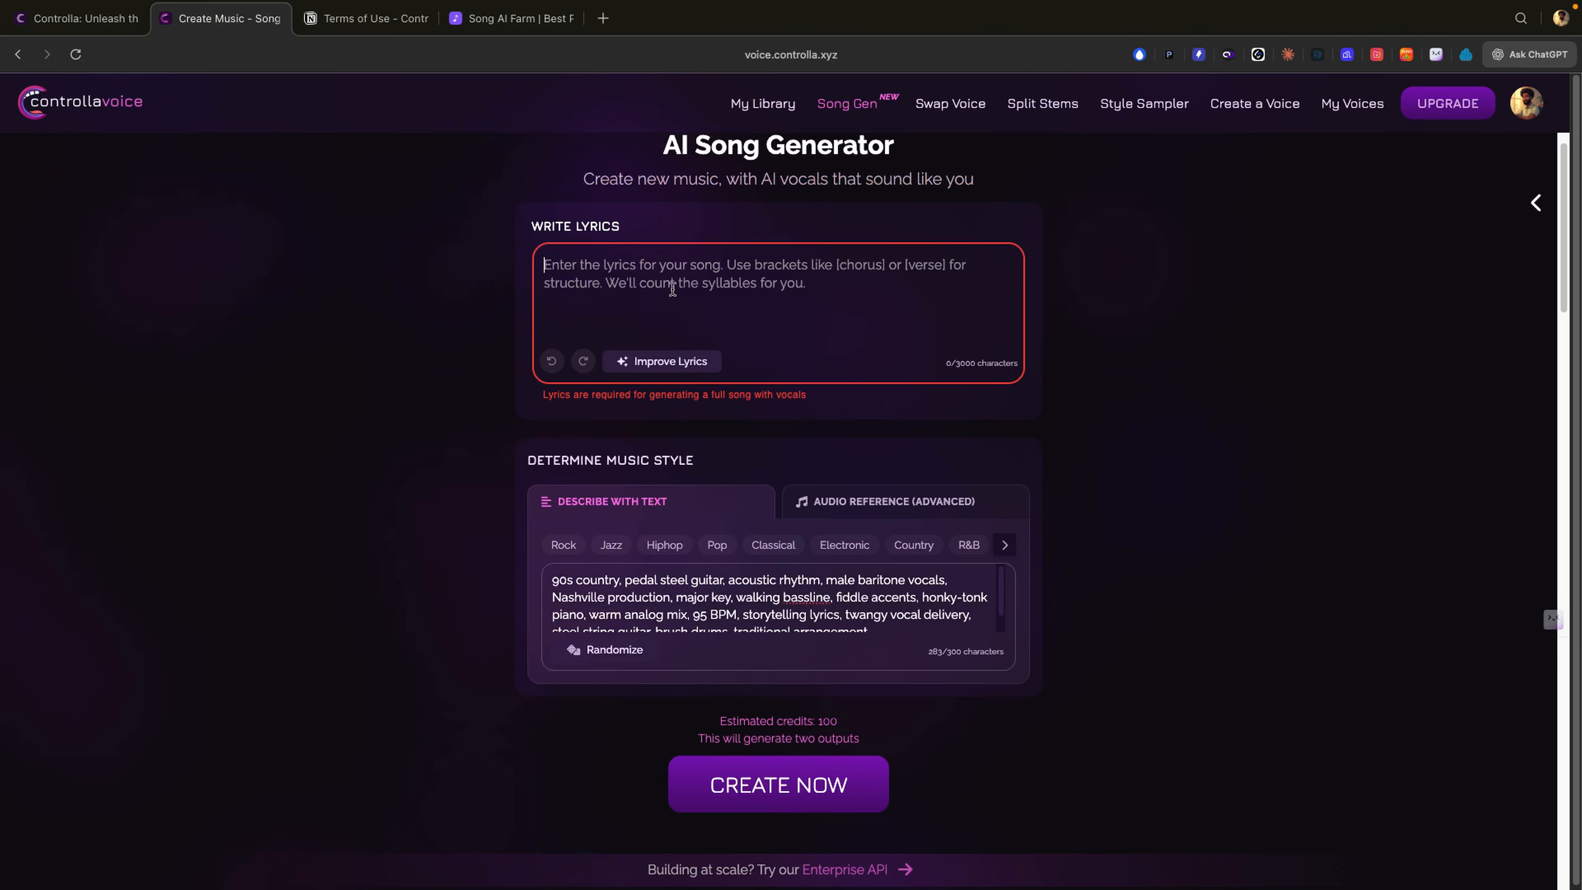
key(super+v)
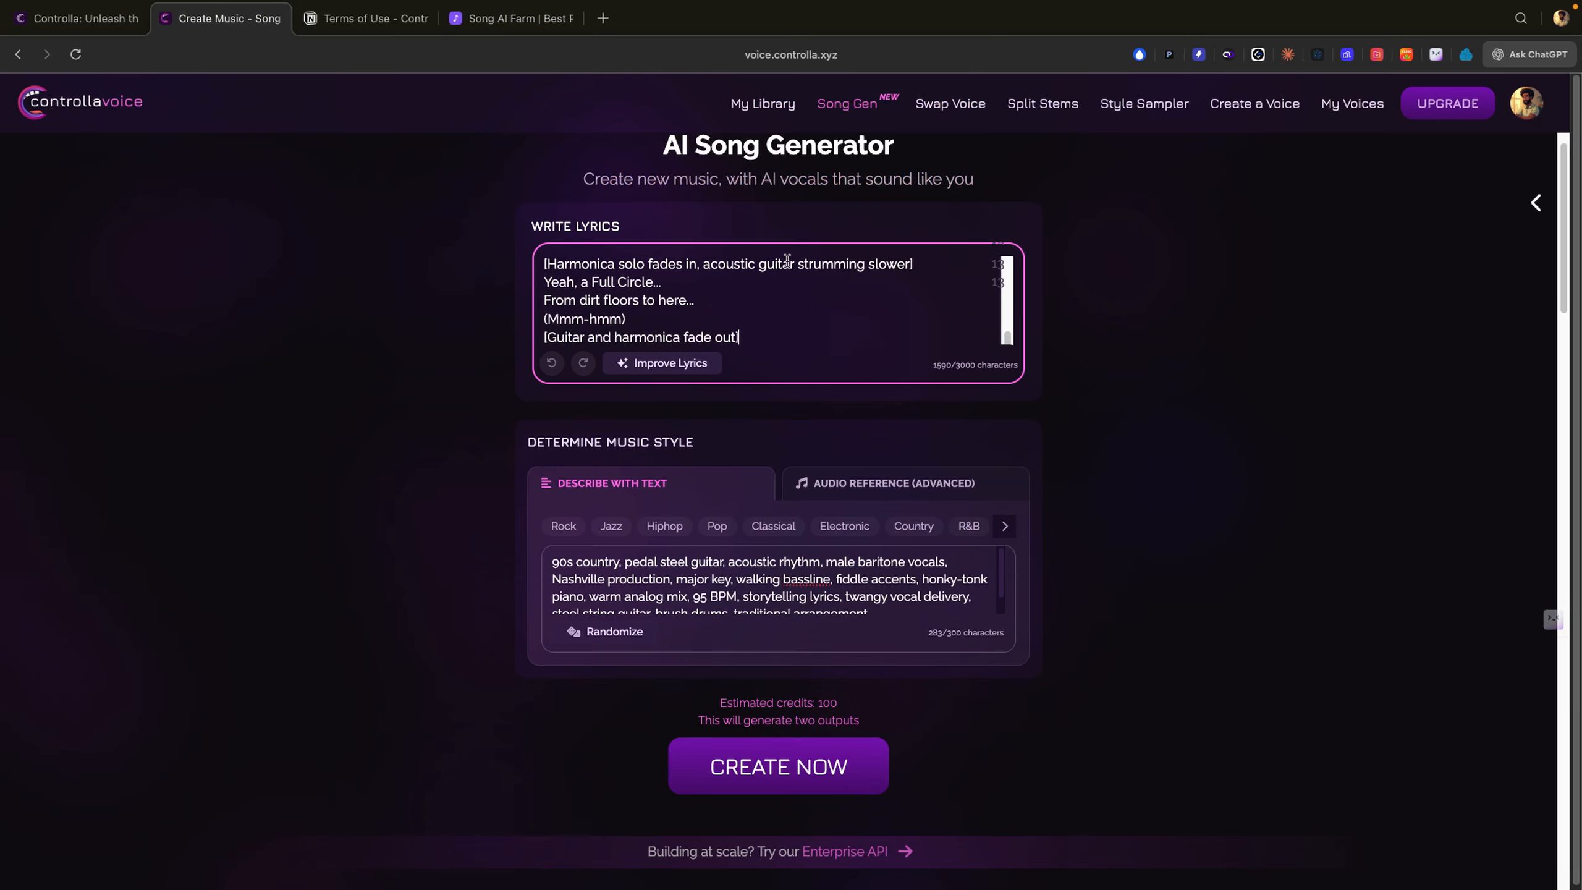
drag(1008, 333, 1008, 247)
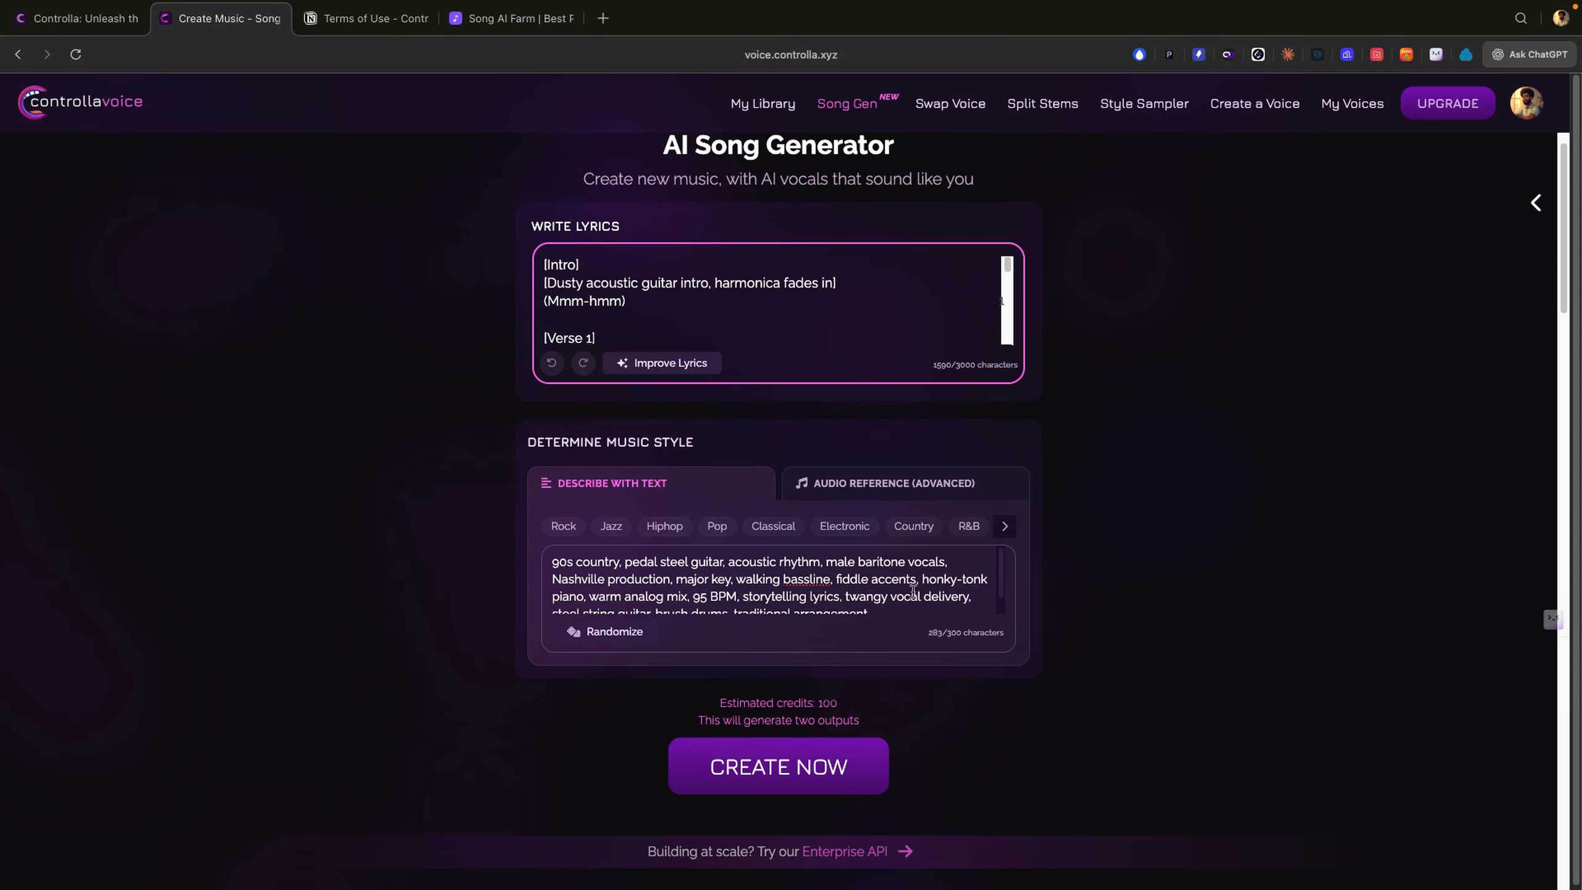
Return to Song AI Farm and examine the "Full Circle" assets: style prompt, lyrics, visual prompts, YouTube titles, description and tags.
click(491, 18)
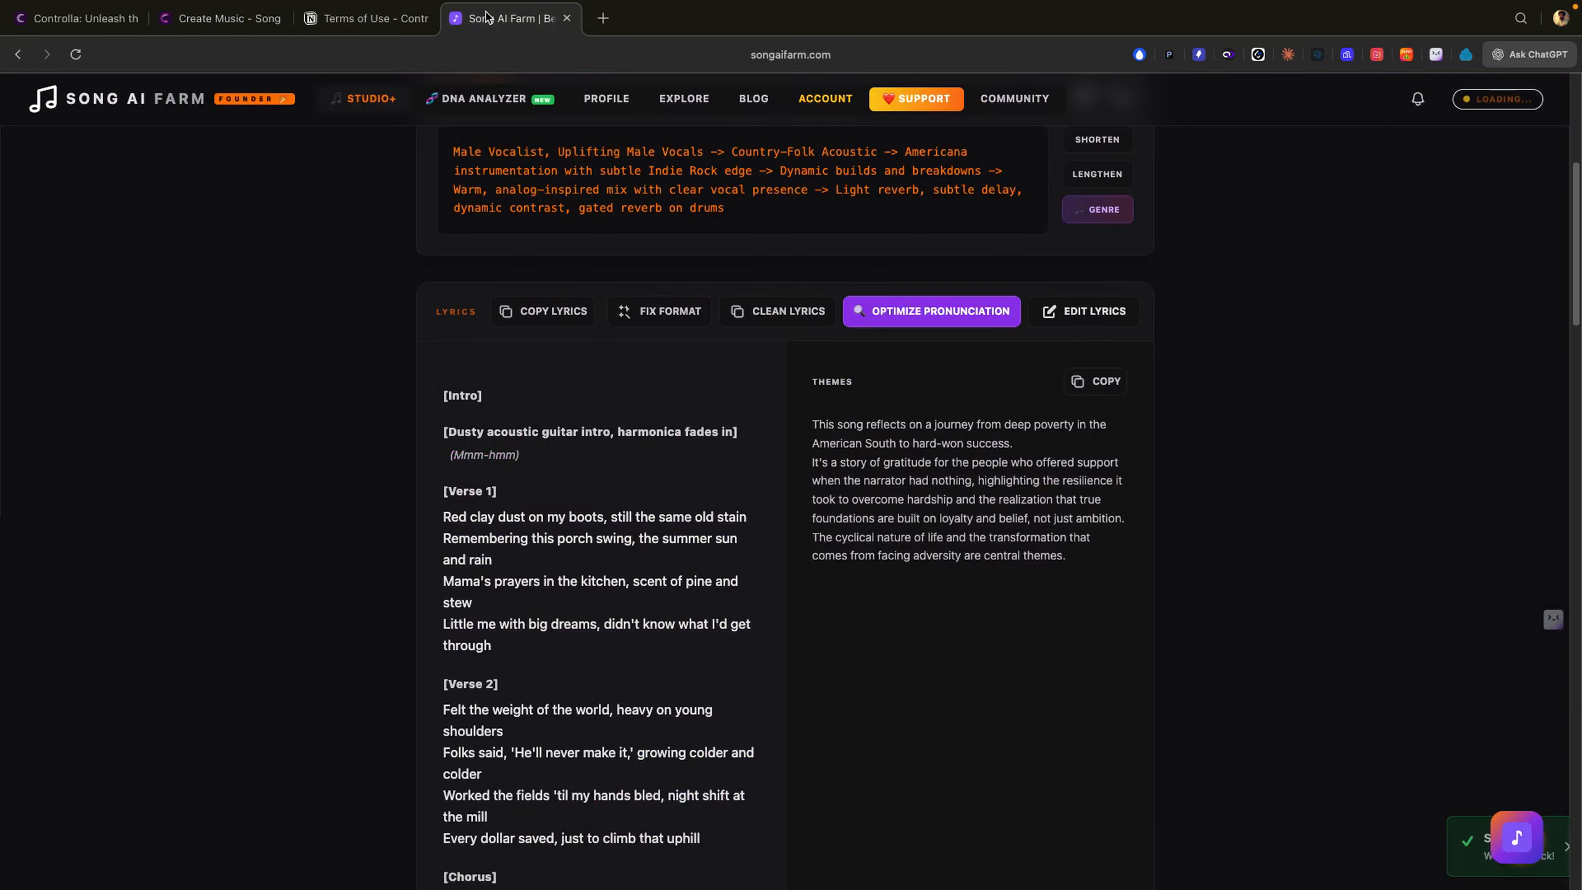
scroll(551, 270, up, 2)
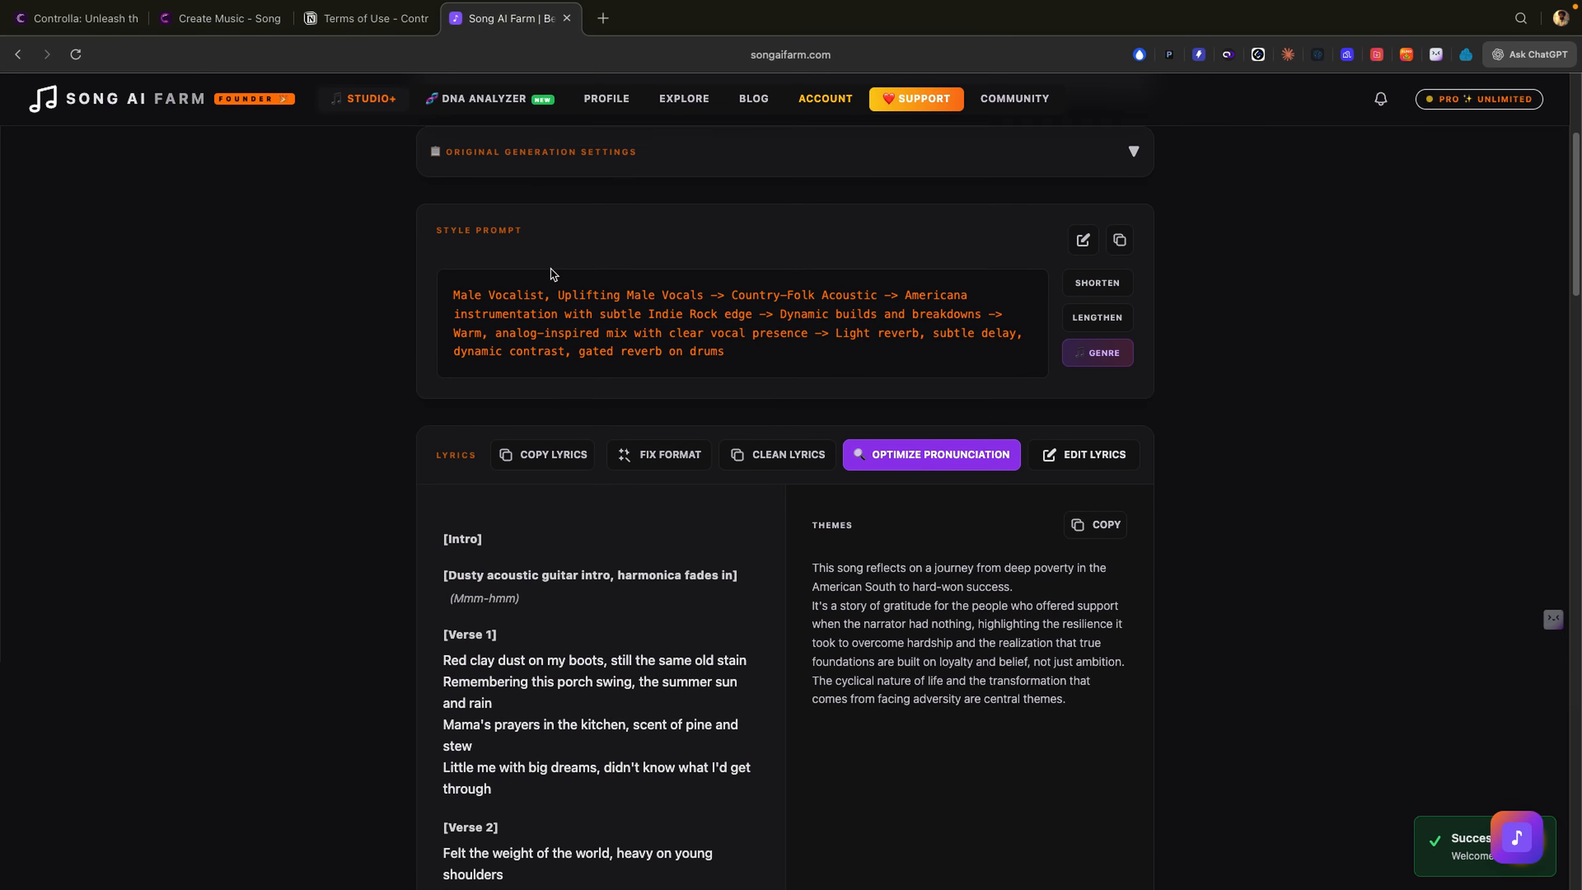
scroll(551, 270, down, 5)
scroll(551, 270, down, 3)
scroll(551, 270, up, 10)
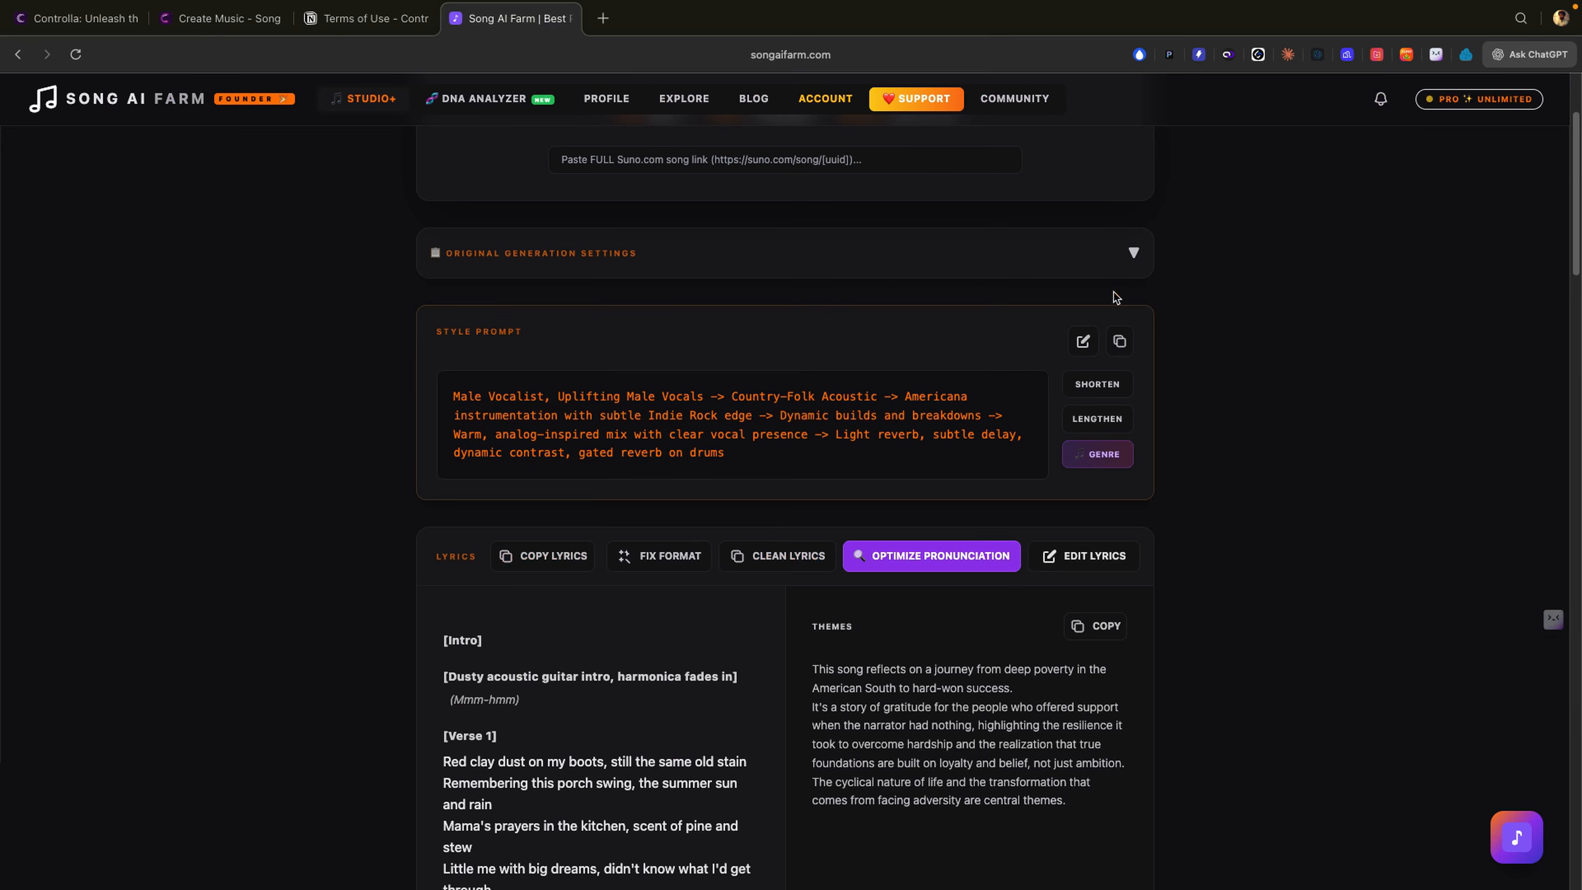
click(1132, 251)
click(1132, 251)
scroll(1172, 383, down, 20)
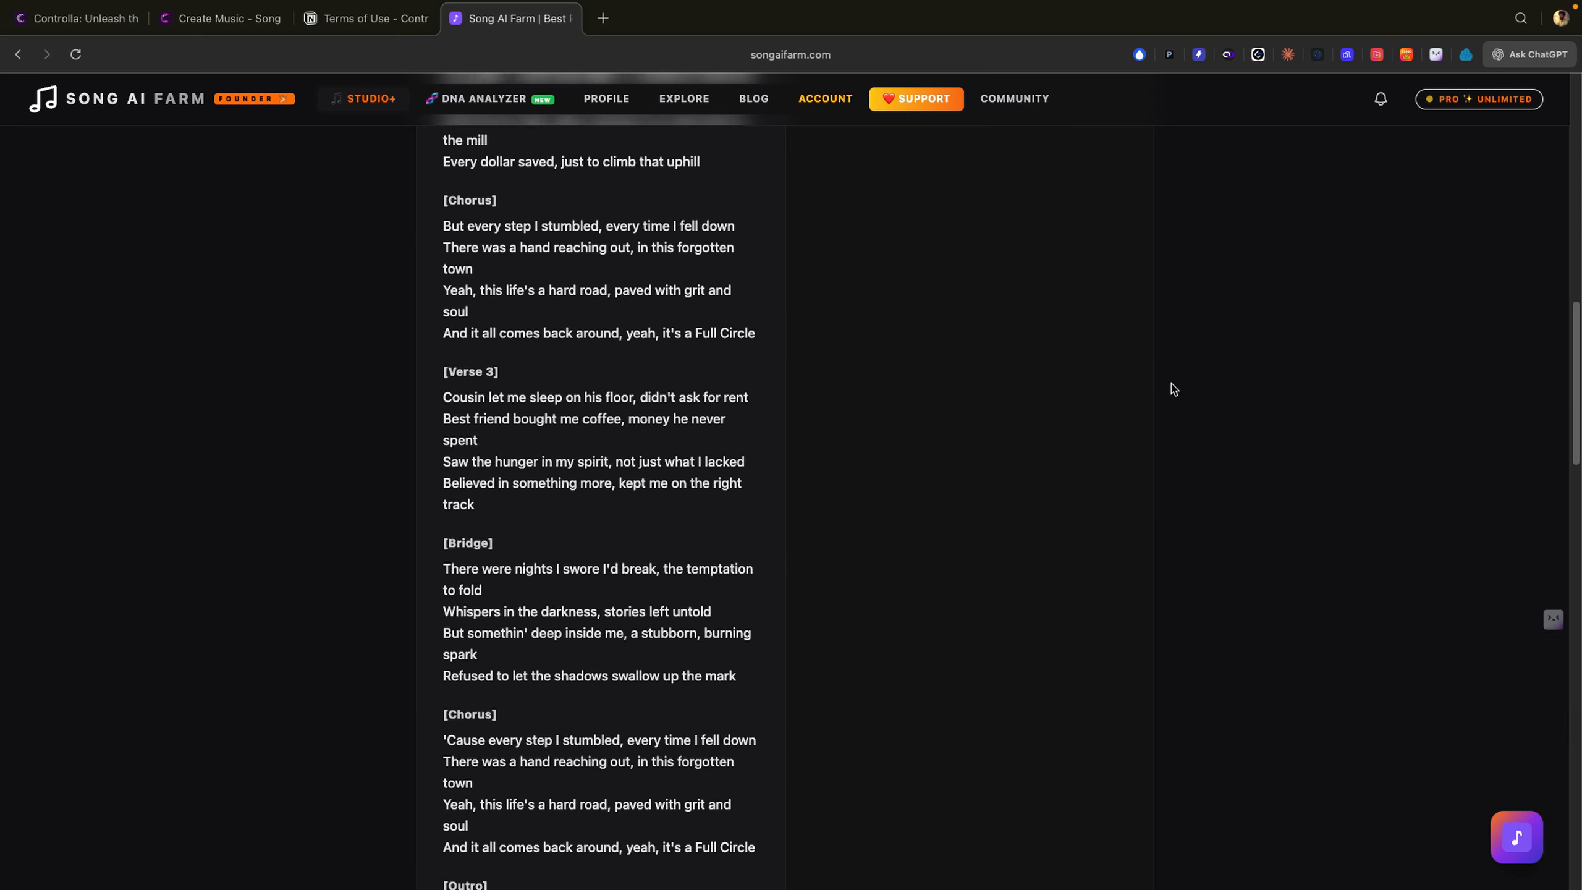
scroll(1172, 383, down, 6)
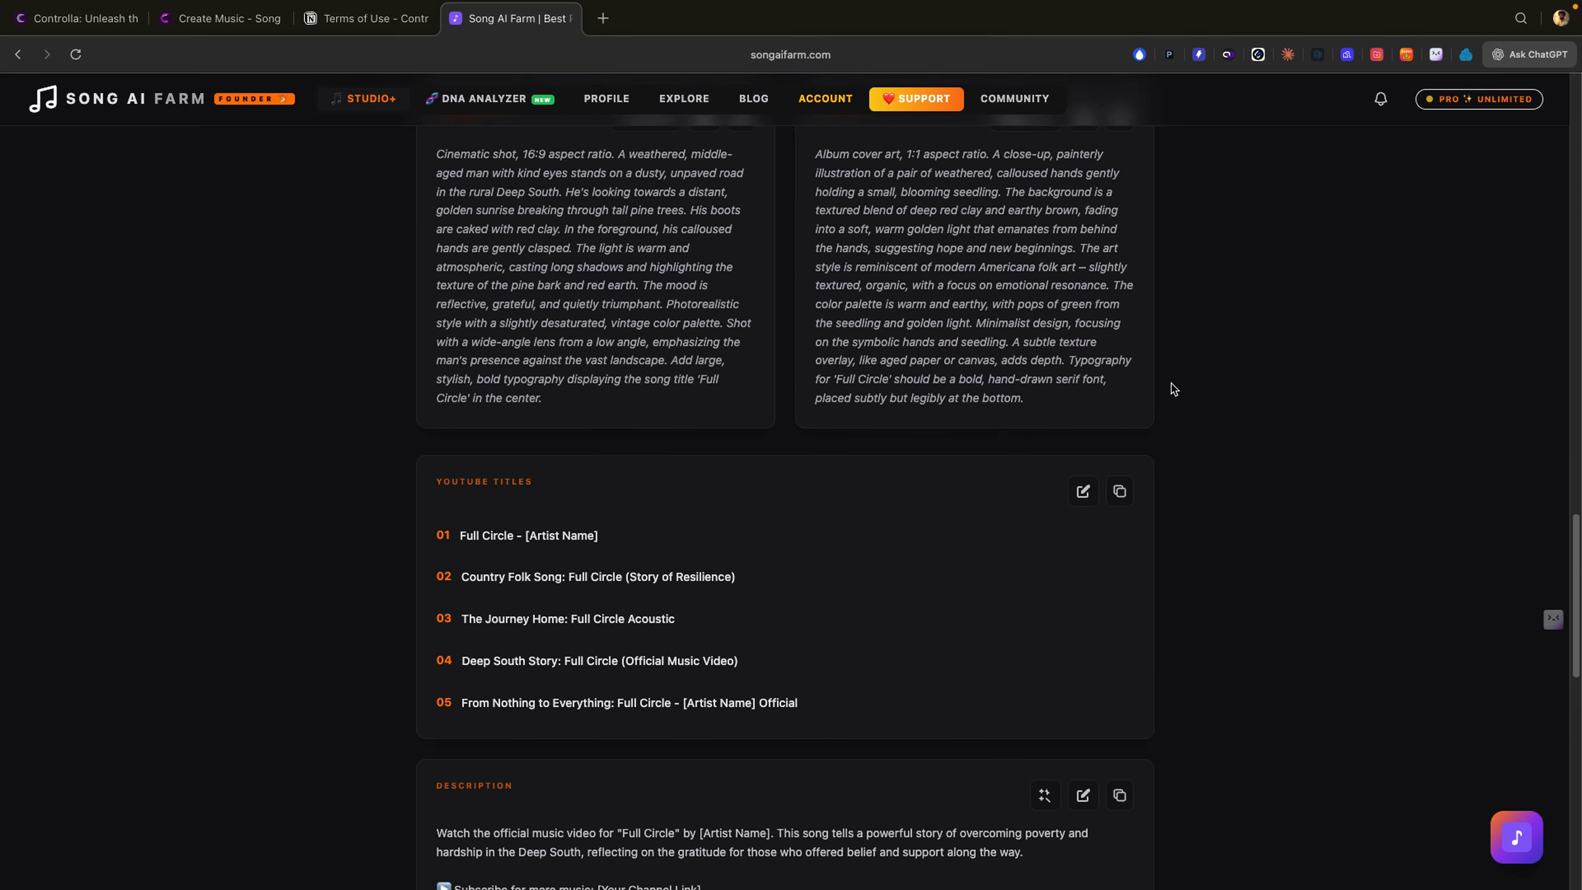
scroll(1172, 383, down, 6)
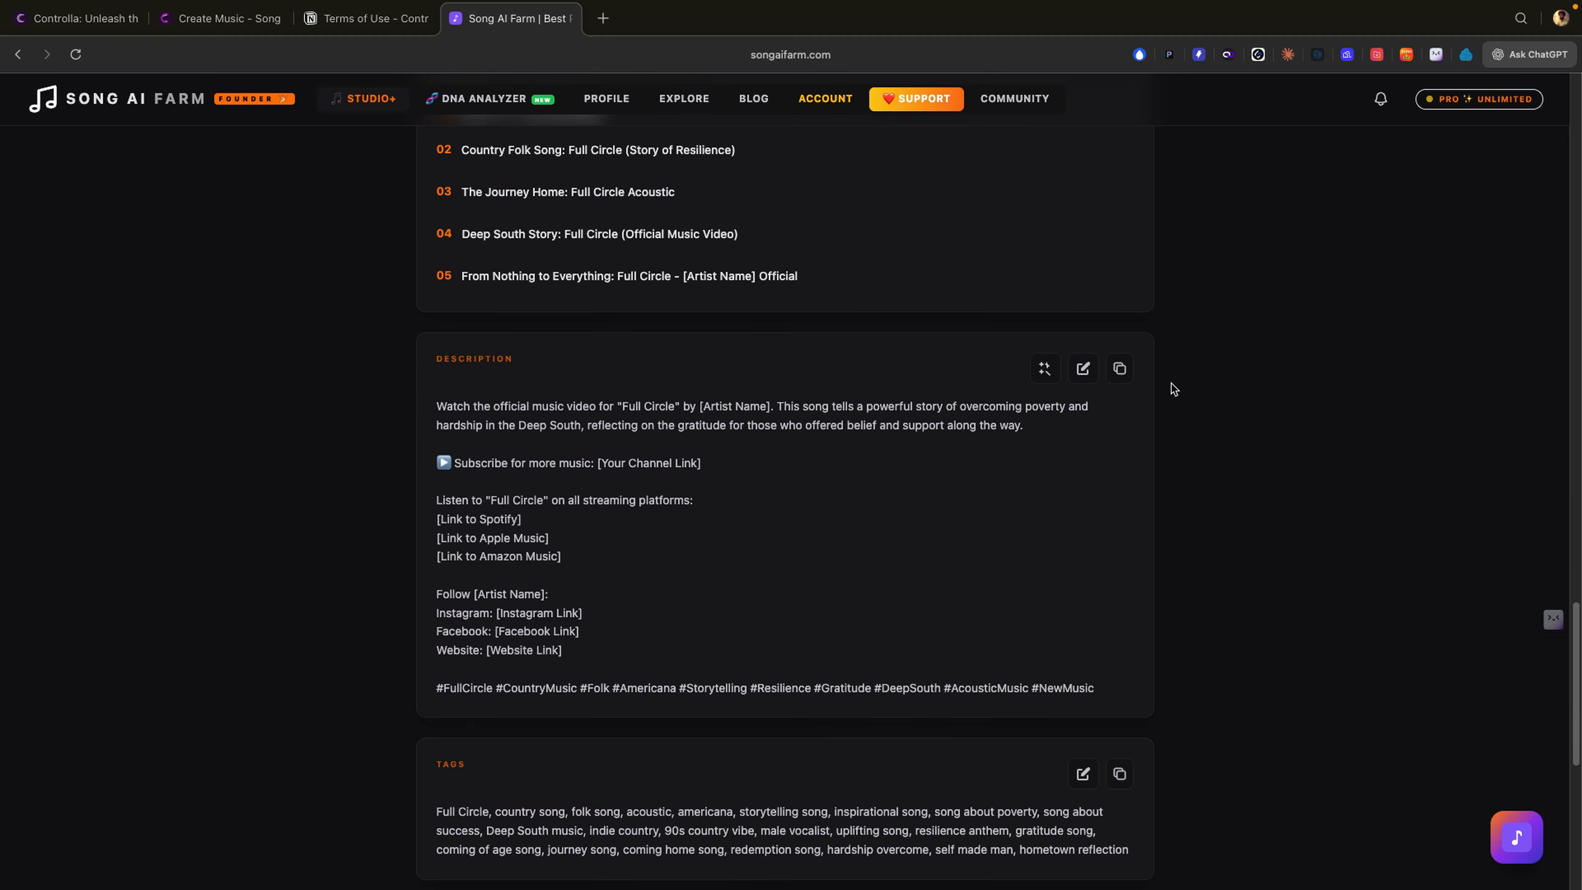
scroll(1171, 383, up, 12)
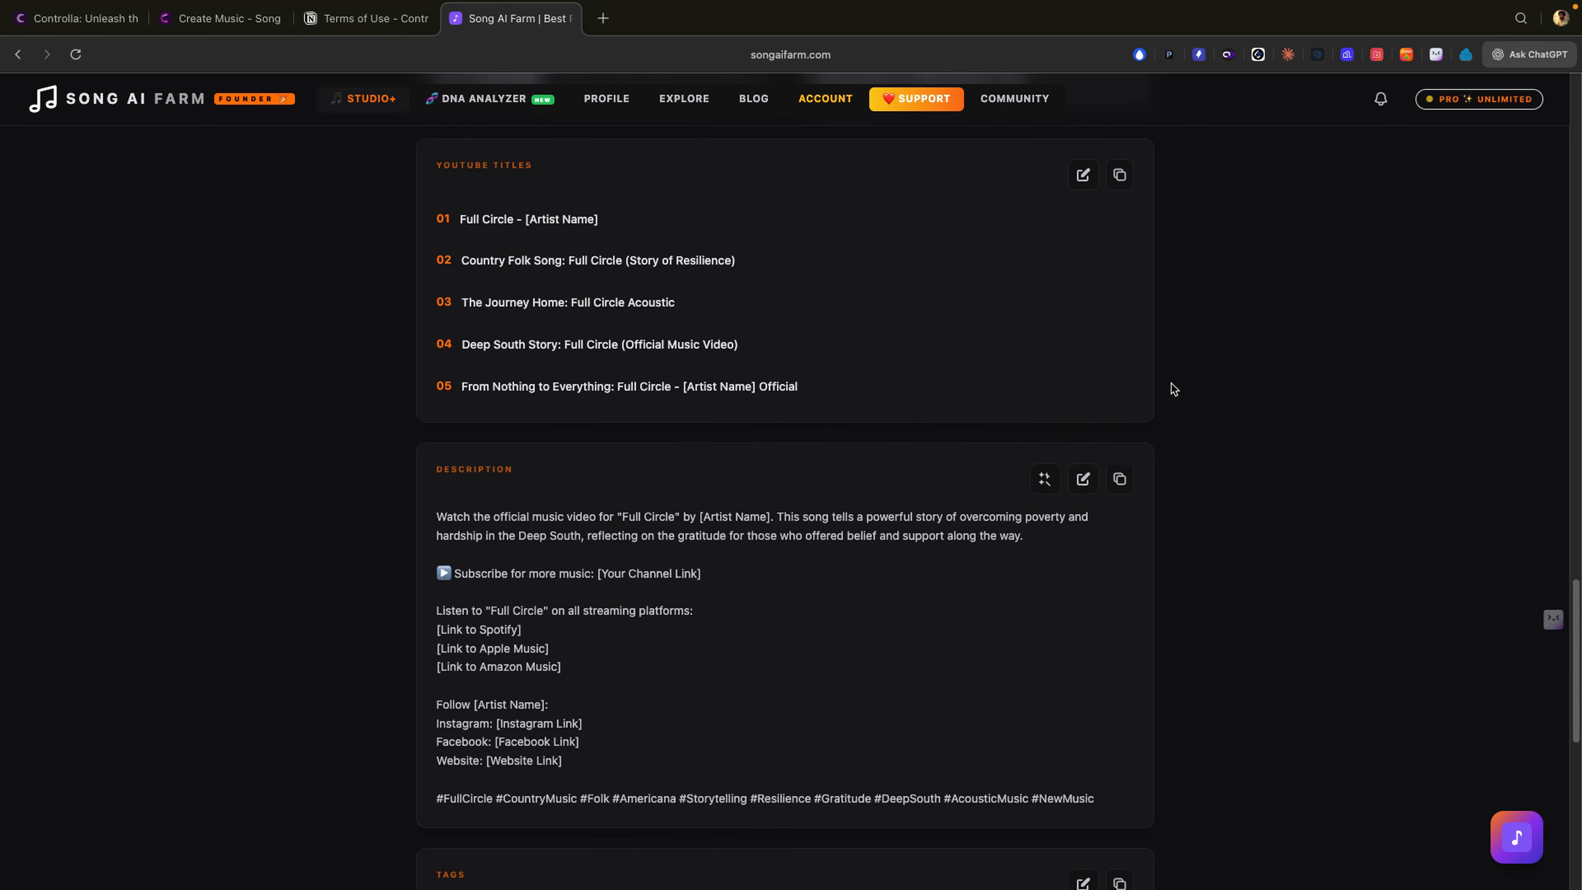
scroll(1172, 383, up, 5)
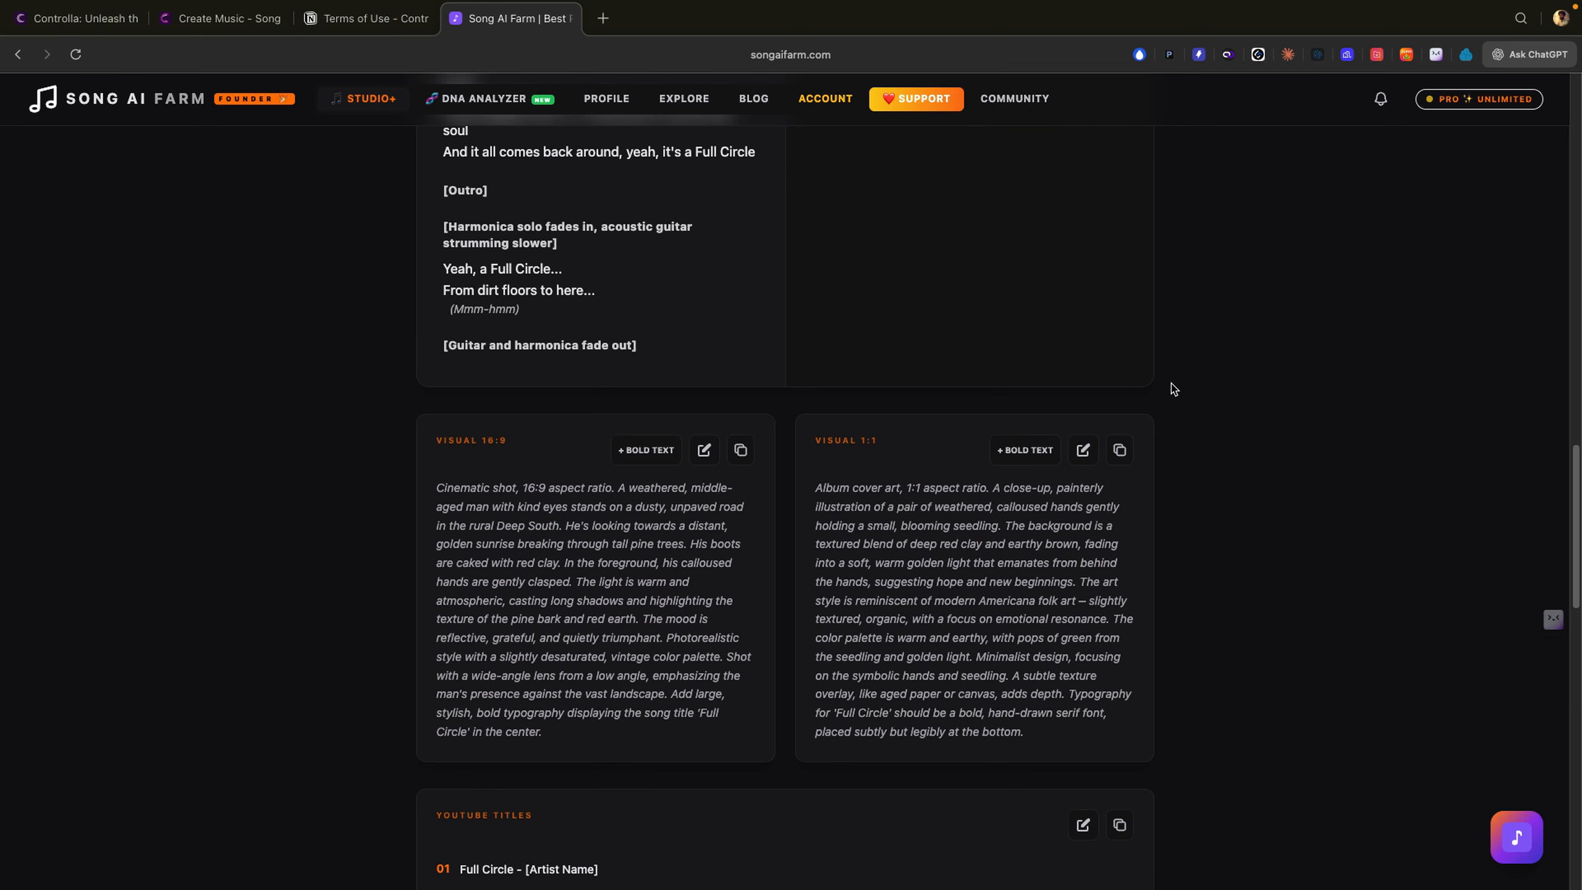
scroll(1171, 383, down, 2)
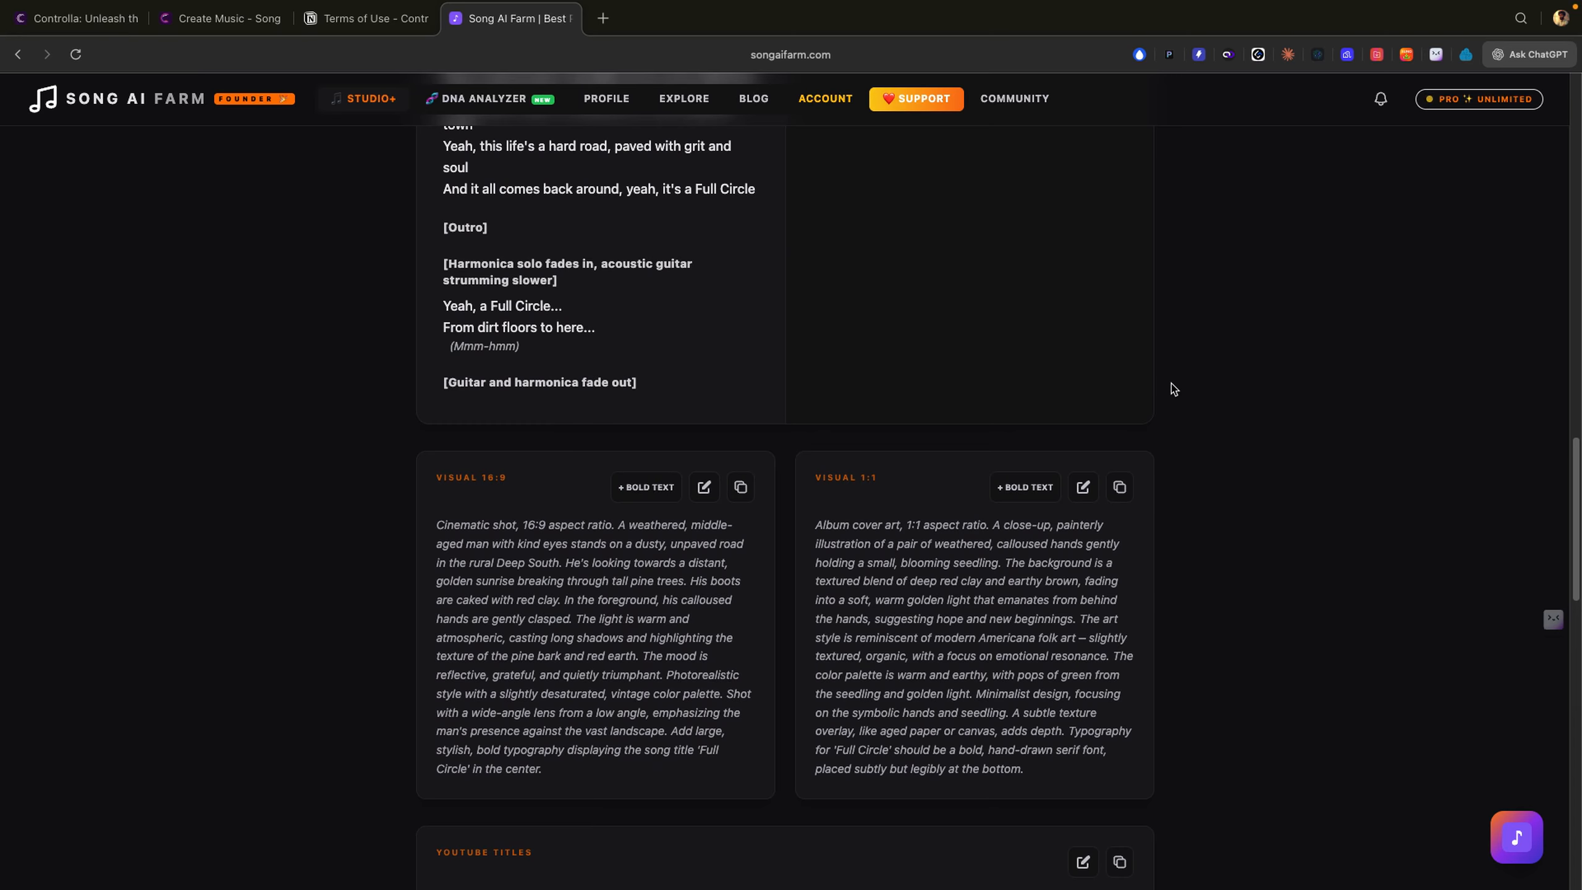
scroll(1172, 383, down, 4)
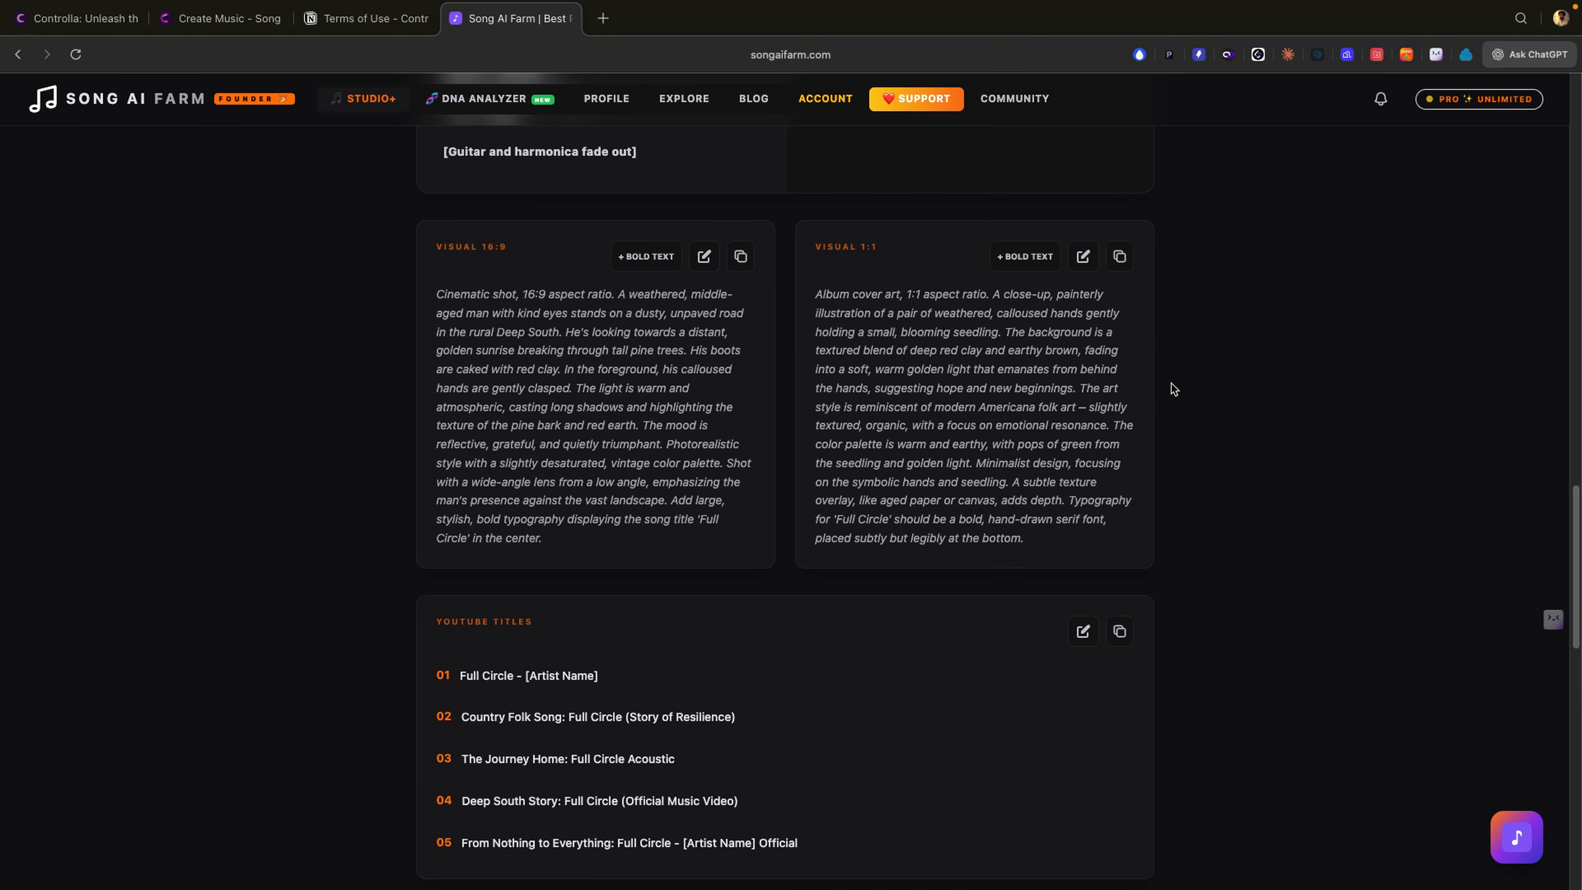
scroll(920, 471, down, 2)
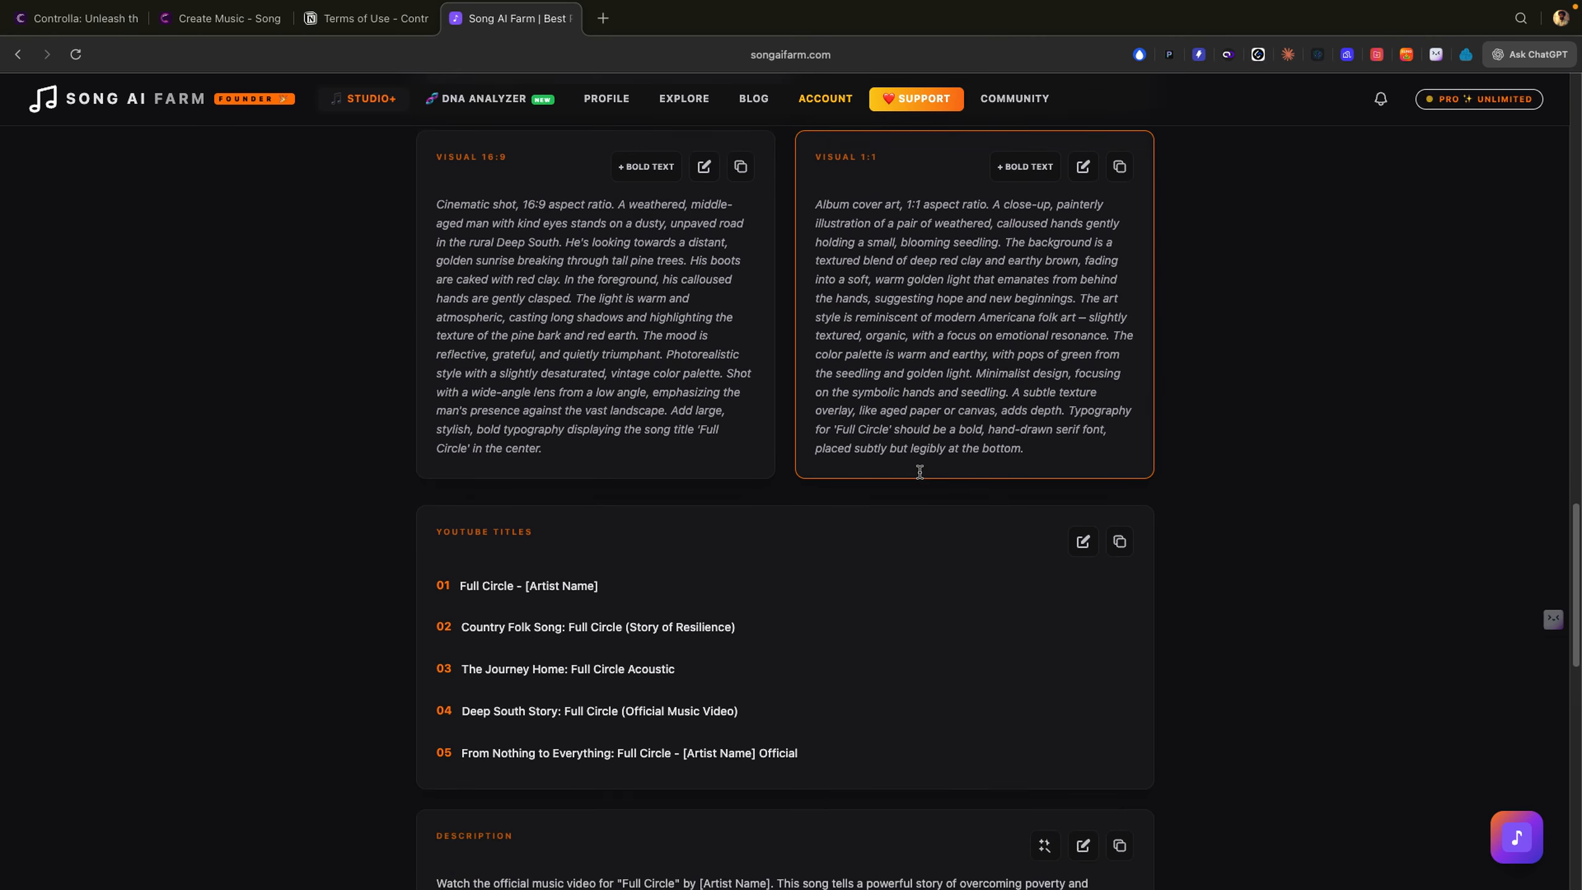
scroll(922, 478, up, 20)
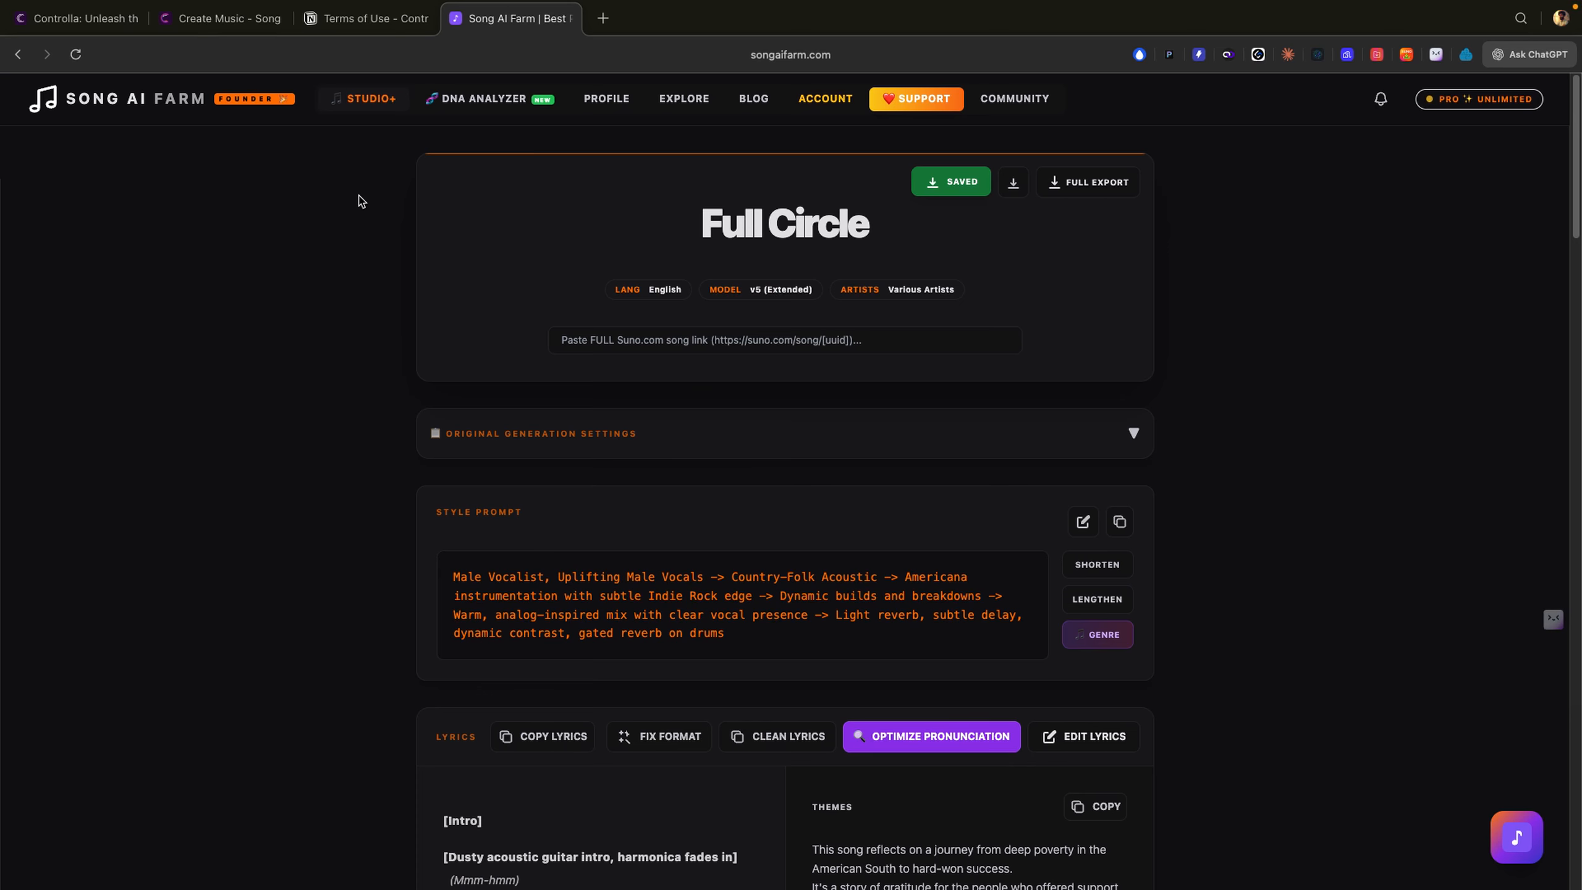
Switch to Controlla Voice and generate the song from the pasted lyrics and the 90s country style description.
click(216, 22)
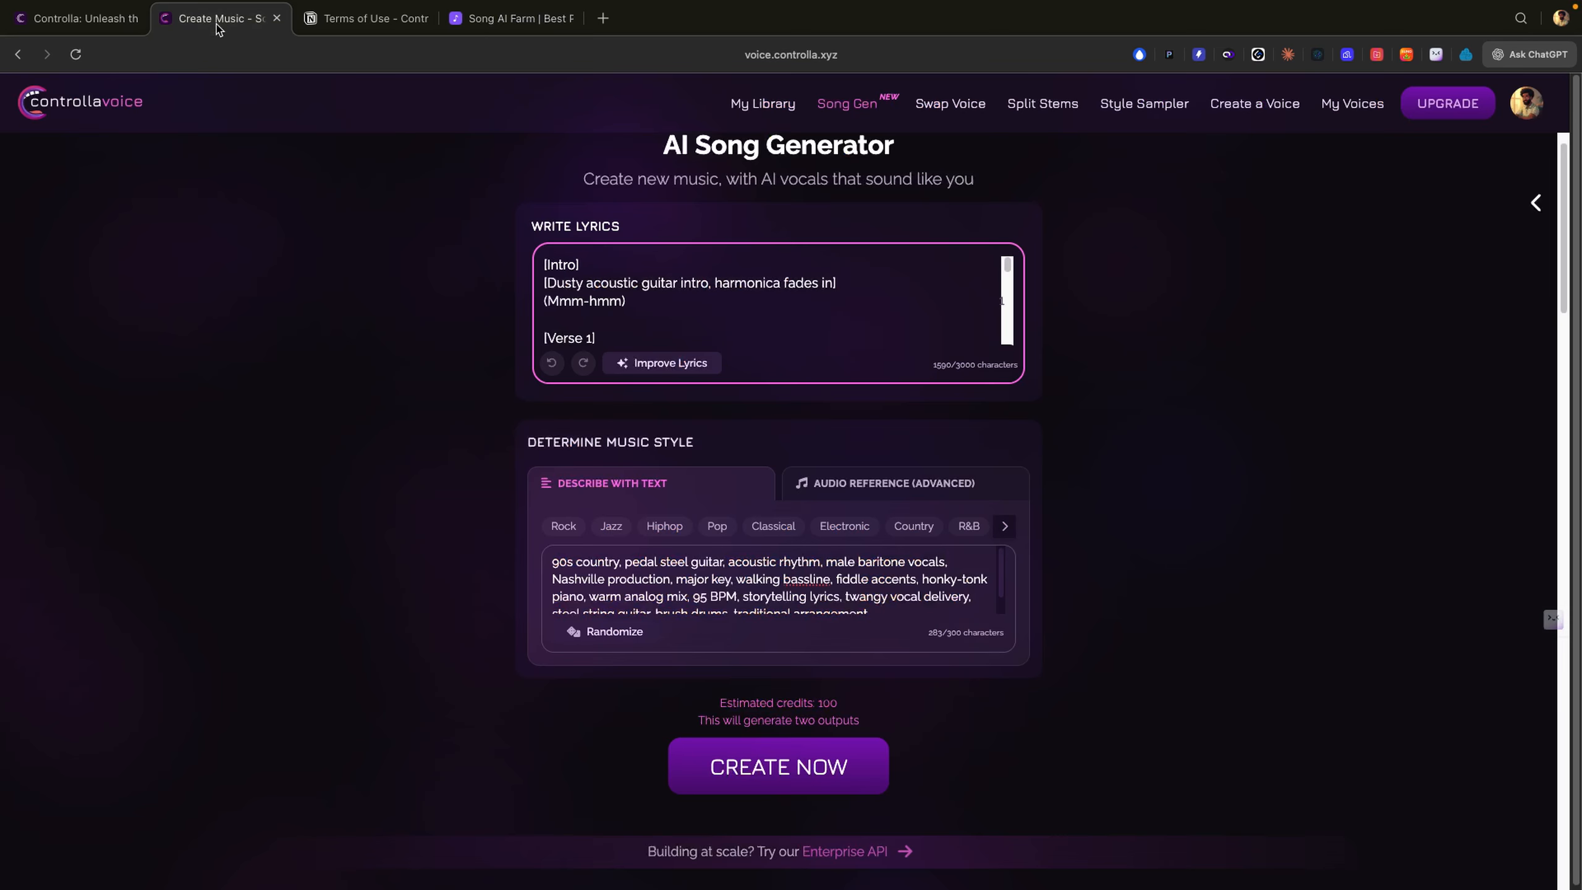
click(790, 767)
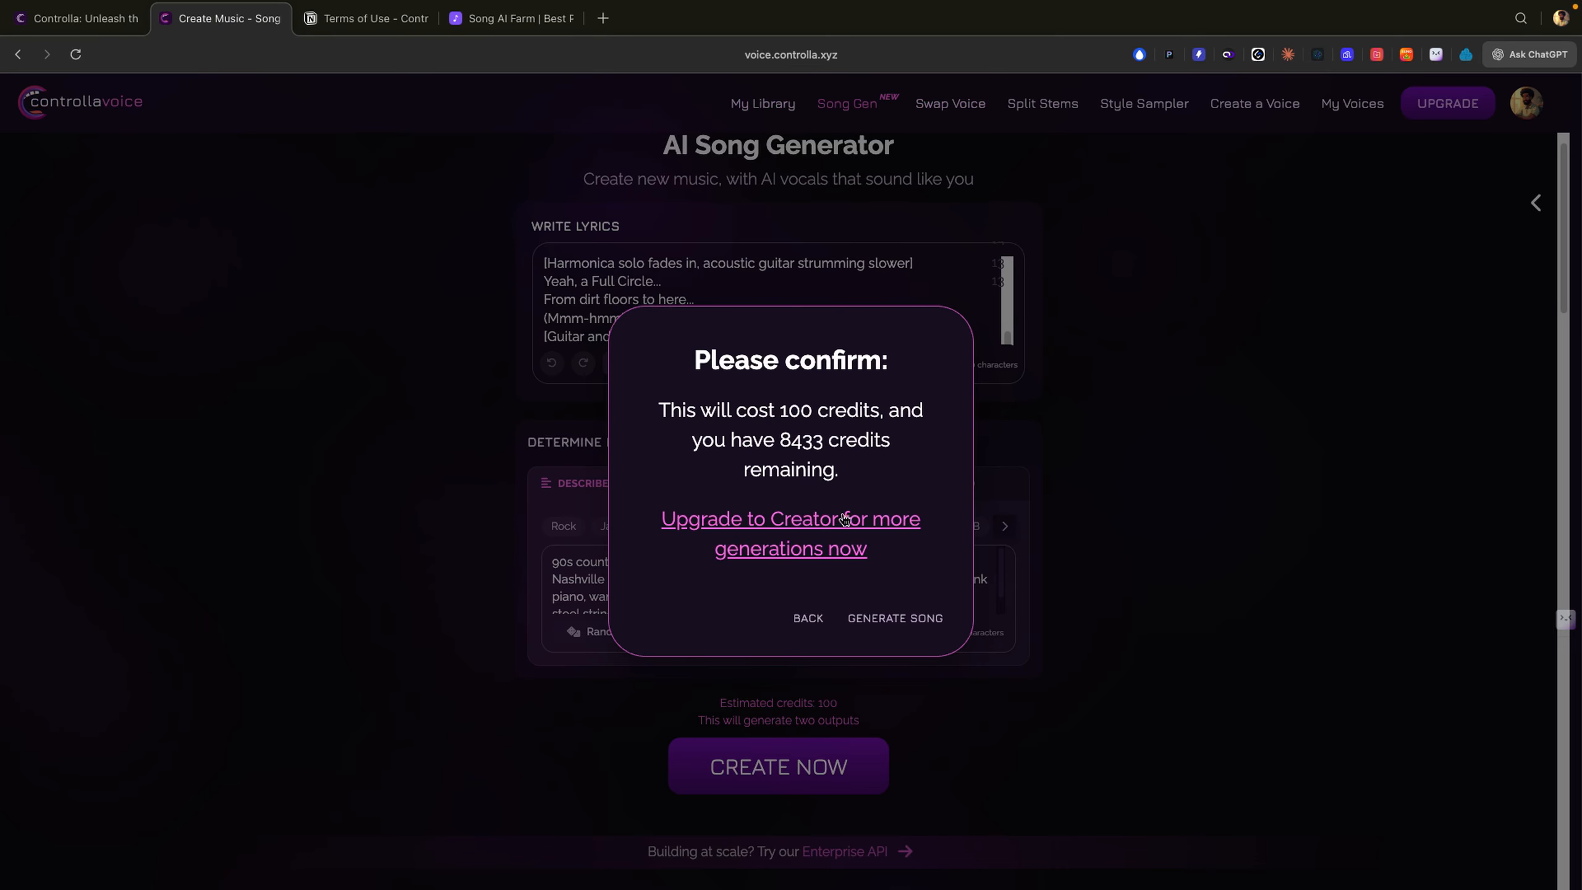
click(901, 620)
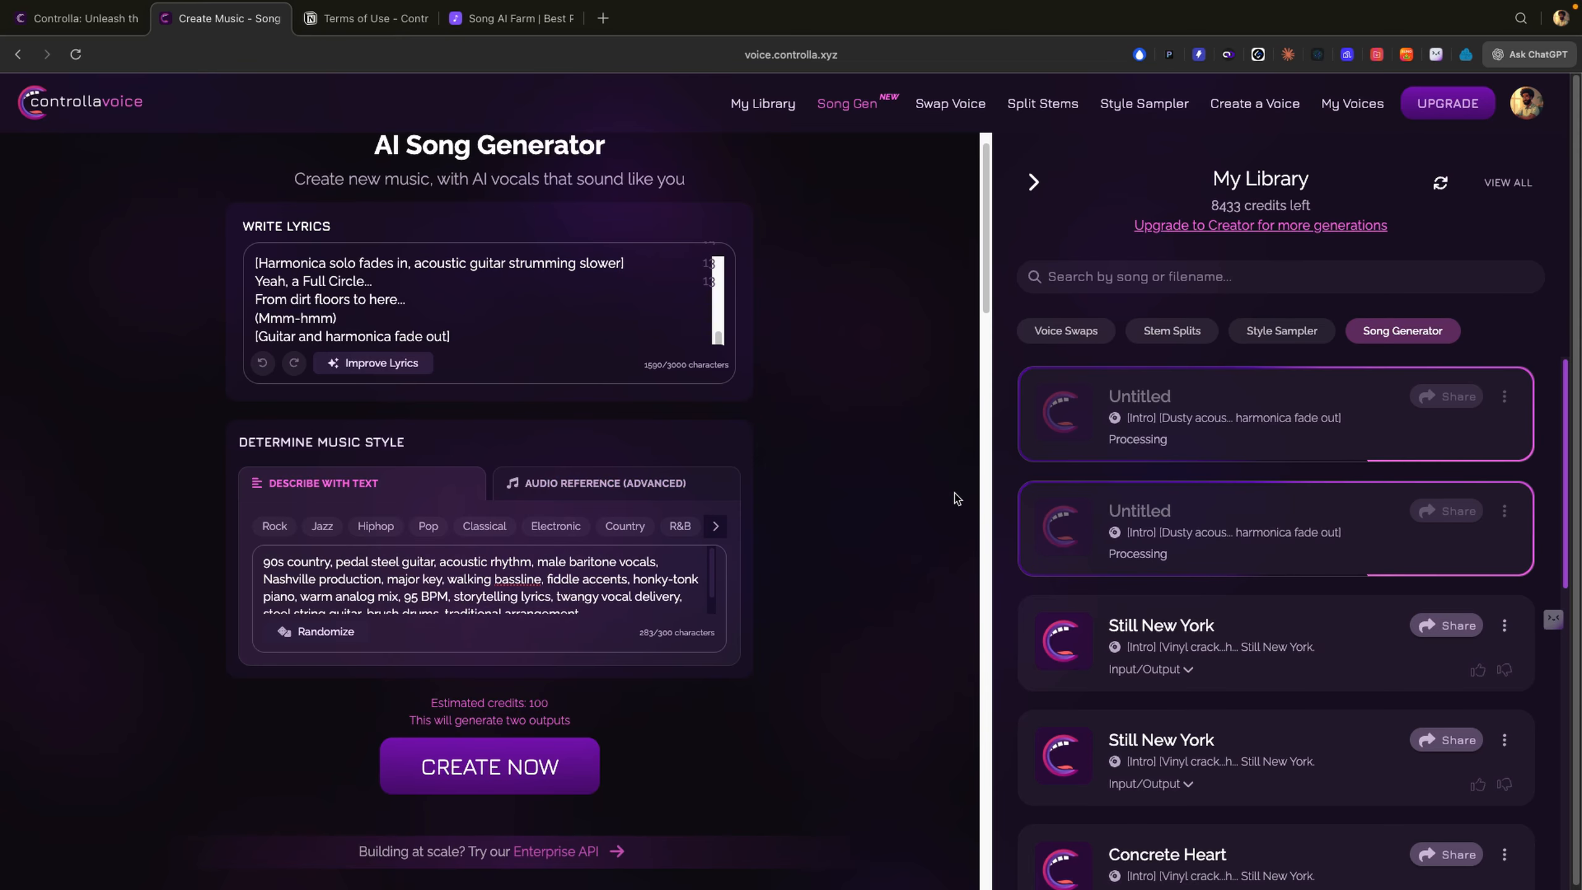
Play the first generated "Full Circle" song, view its full lyrics, pause playback and collapse its details.
scroll(956, 499, up, 1)
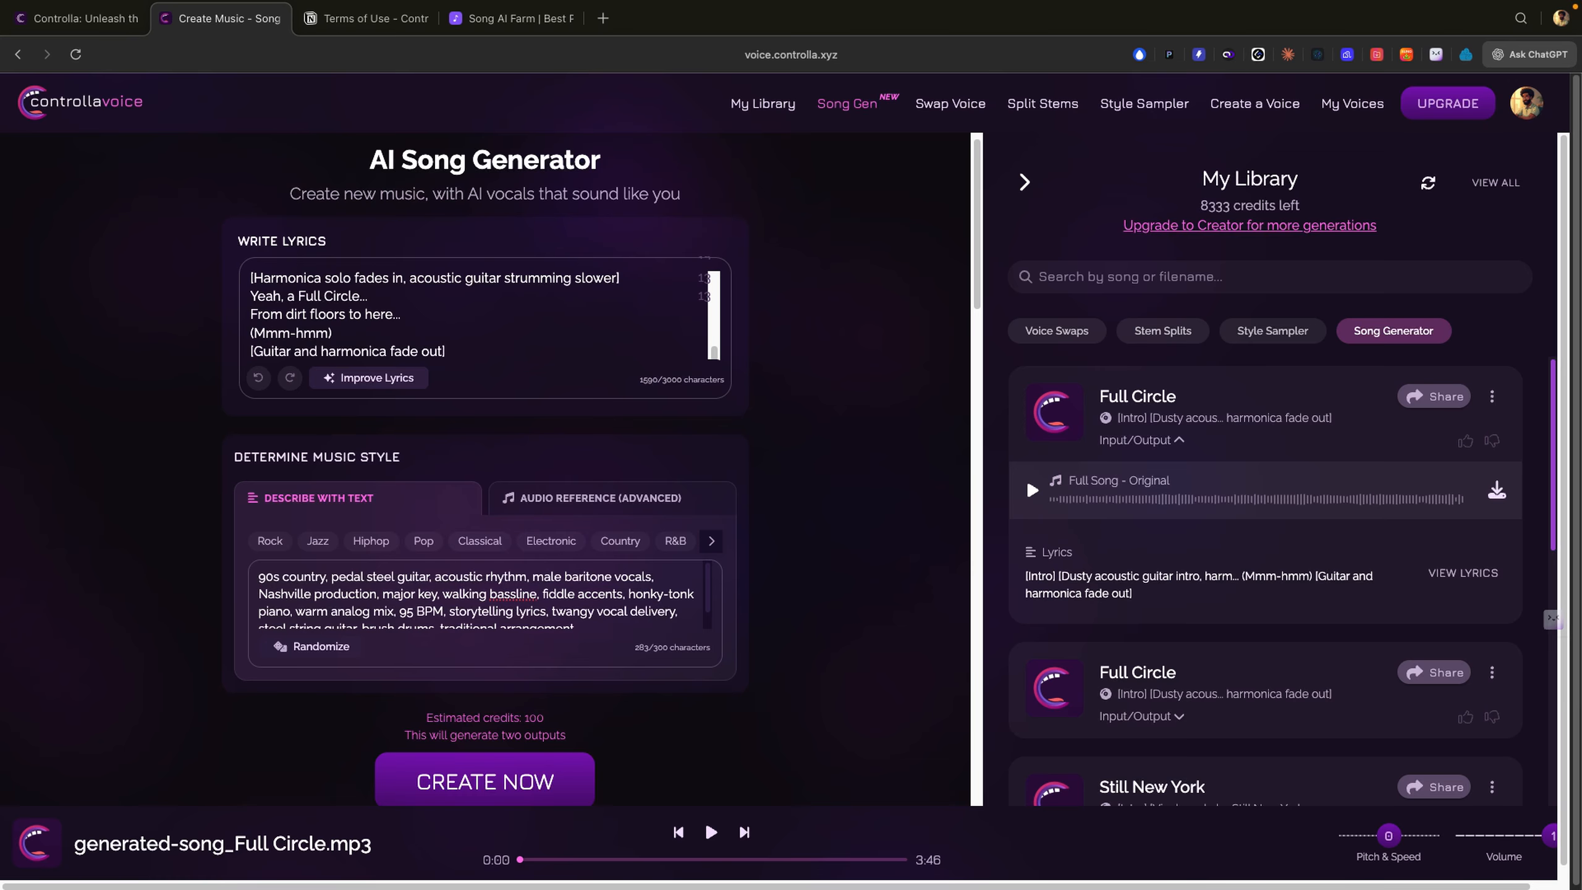
scroll(1028, 505, down, 1)
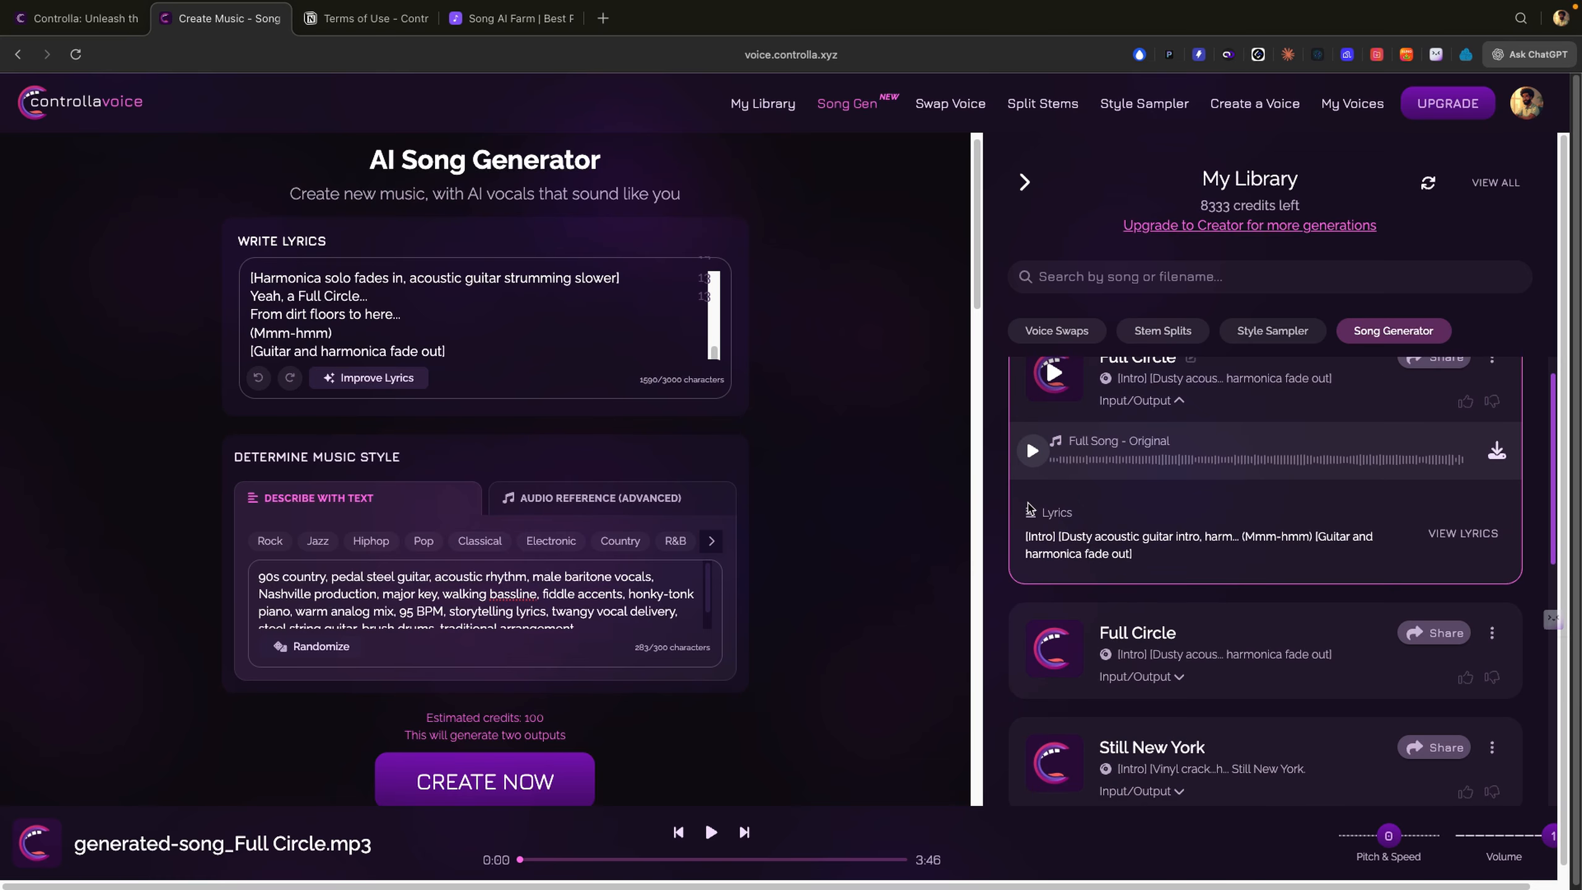
scroll(1028, 506, up, 1)
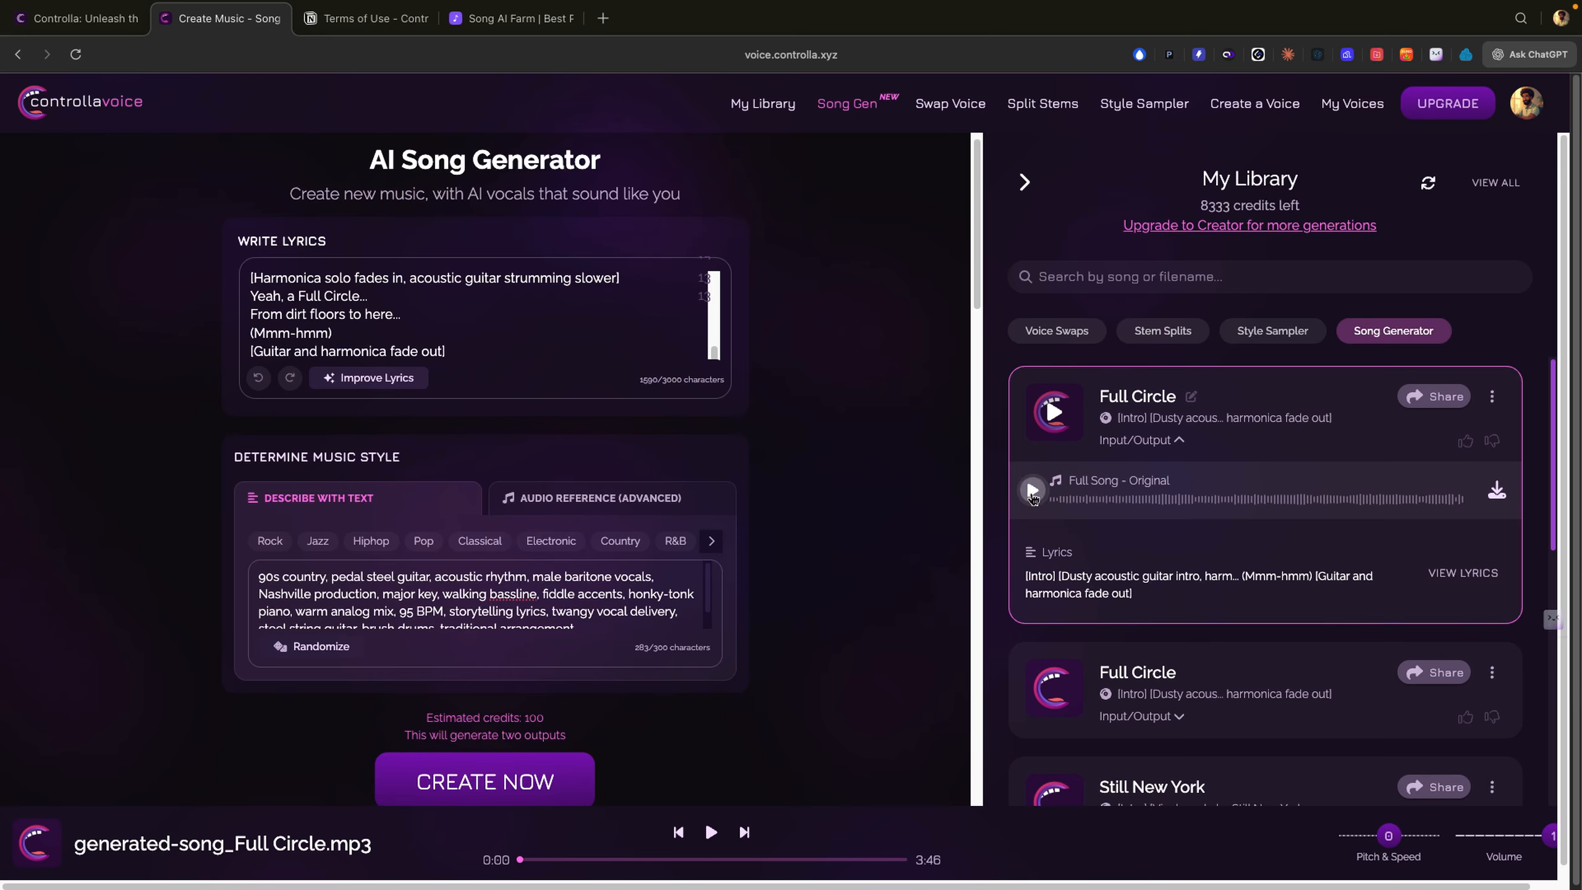
click(1032, 490)
click(1462, 572)
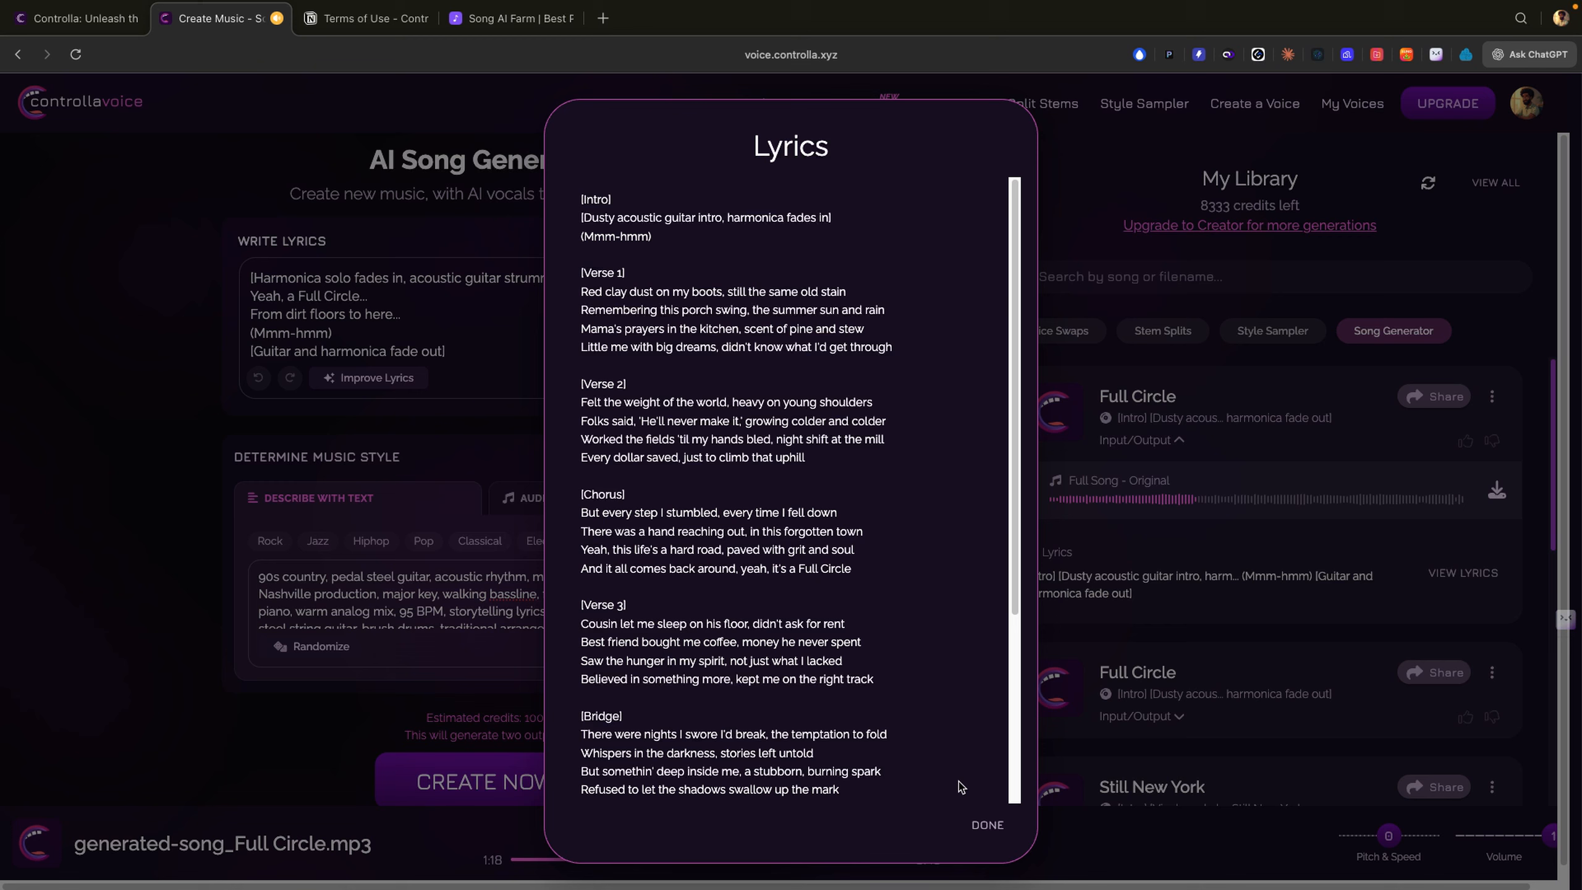
click(987, 825)
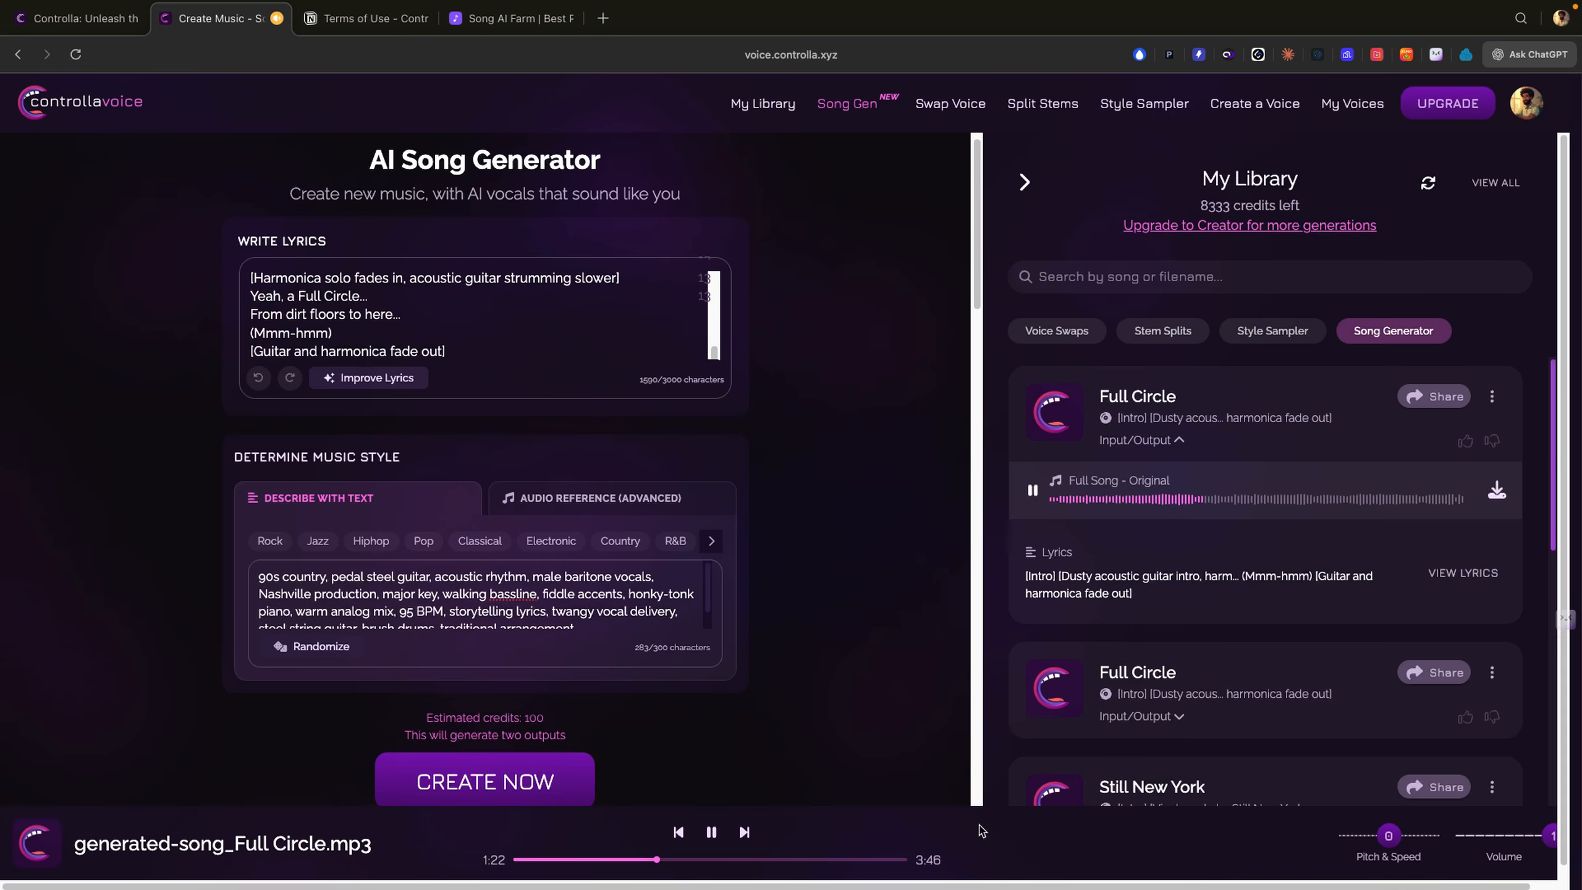
click(710, 832)
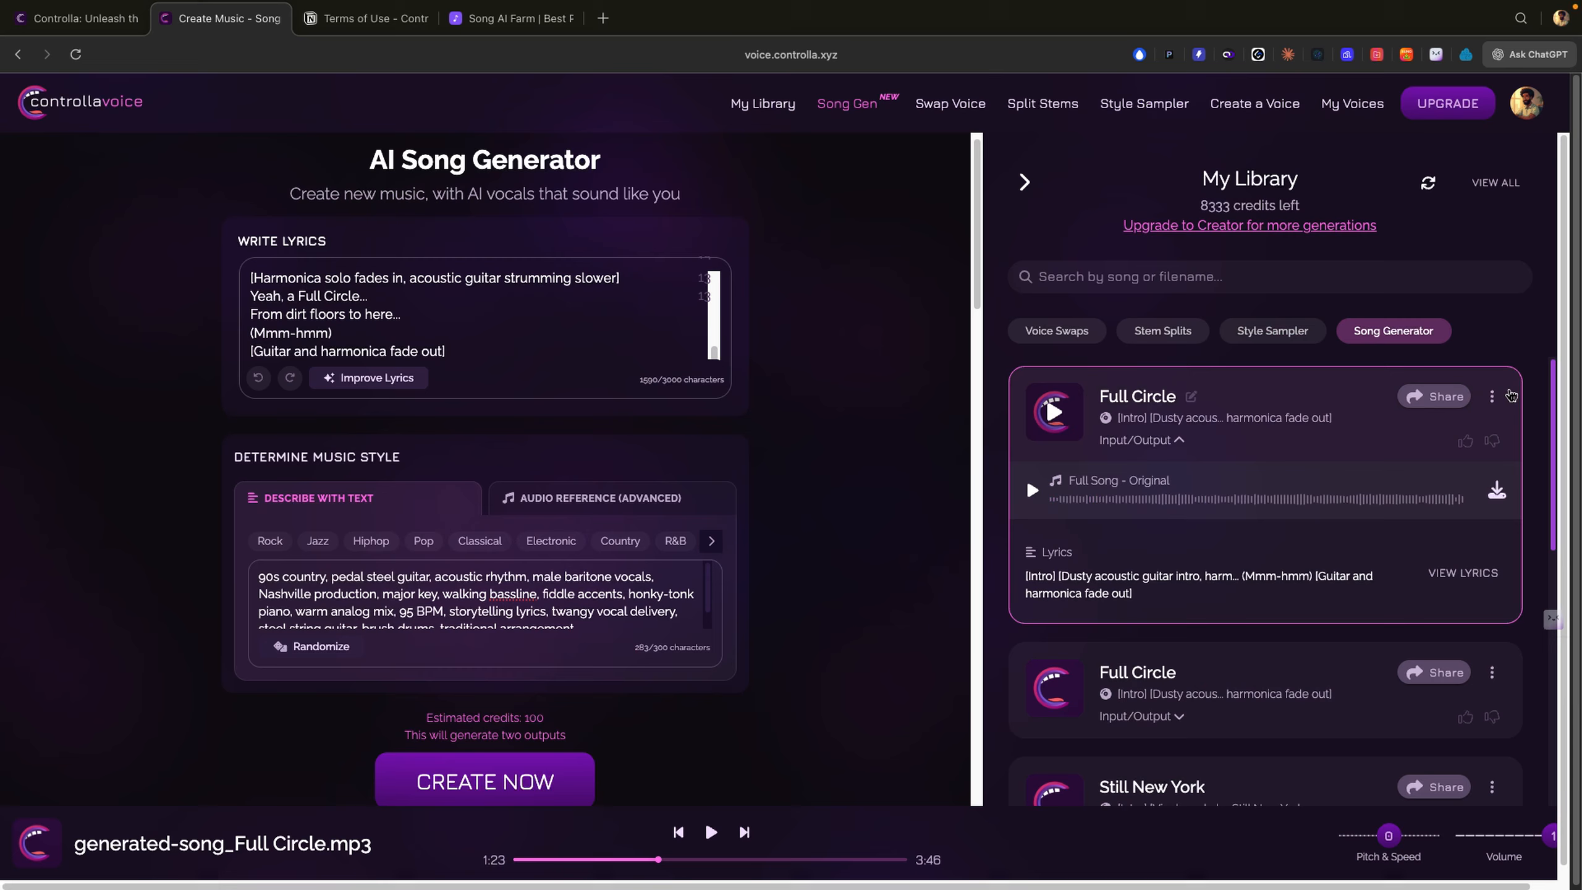
click(1512, 386)
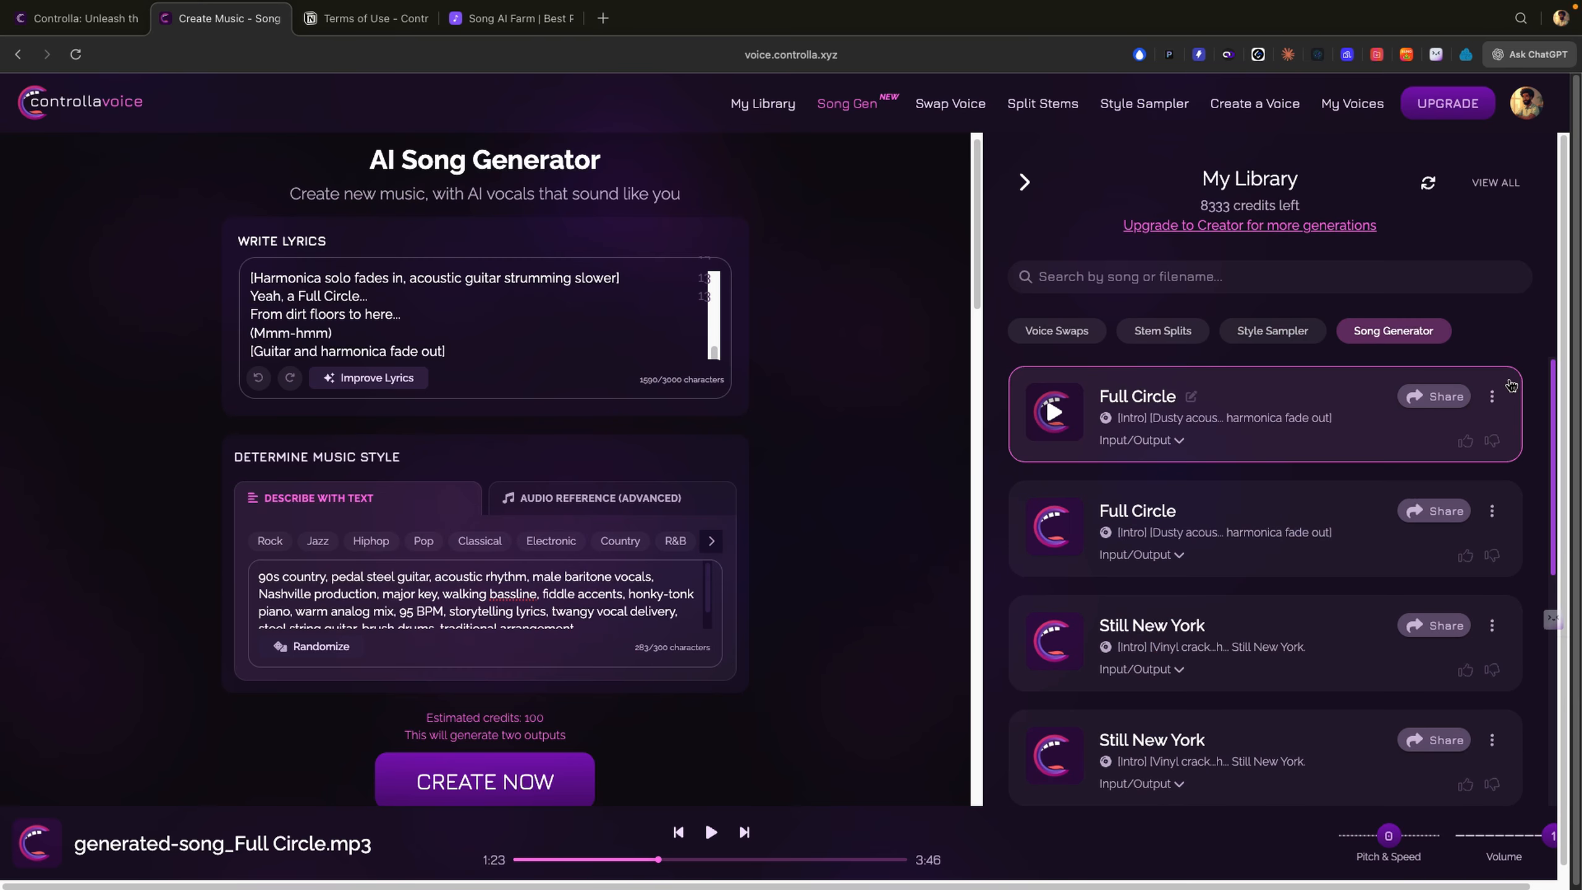
Expand the second generated "Full Circle" song, listen to it, pause playback and collapse its details.
click(1177, 559)
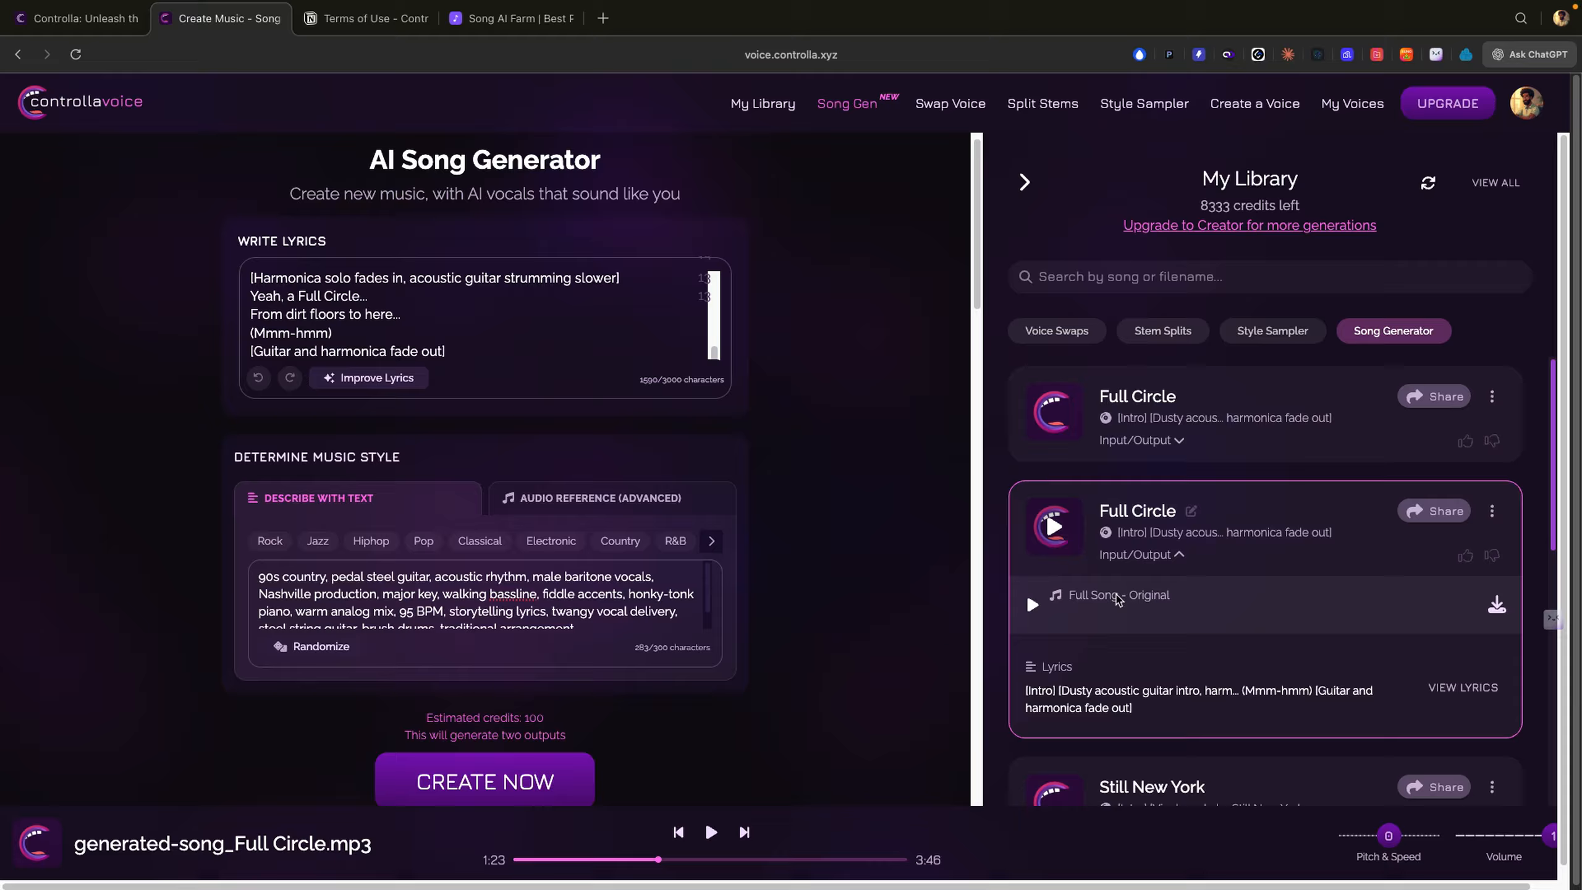
click(1033, 605)
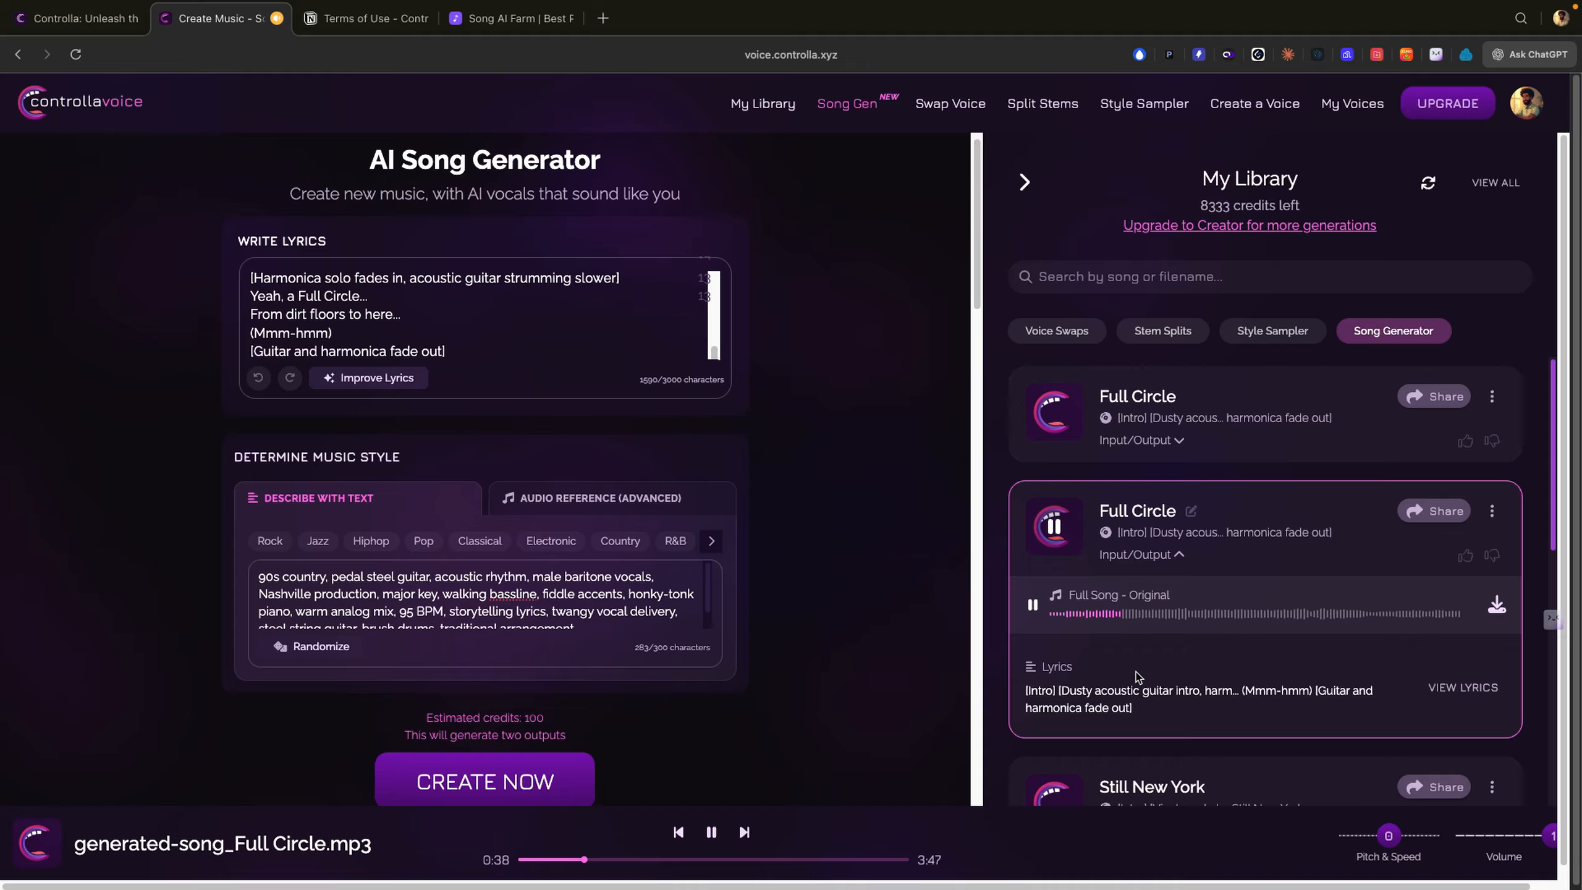
click(1033, 606)
click(1242, 494)
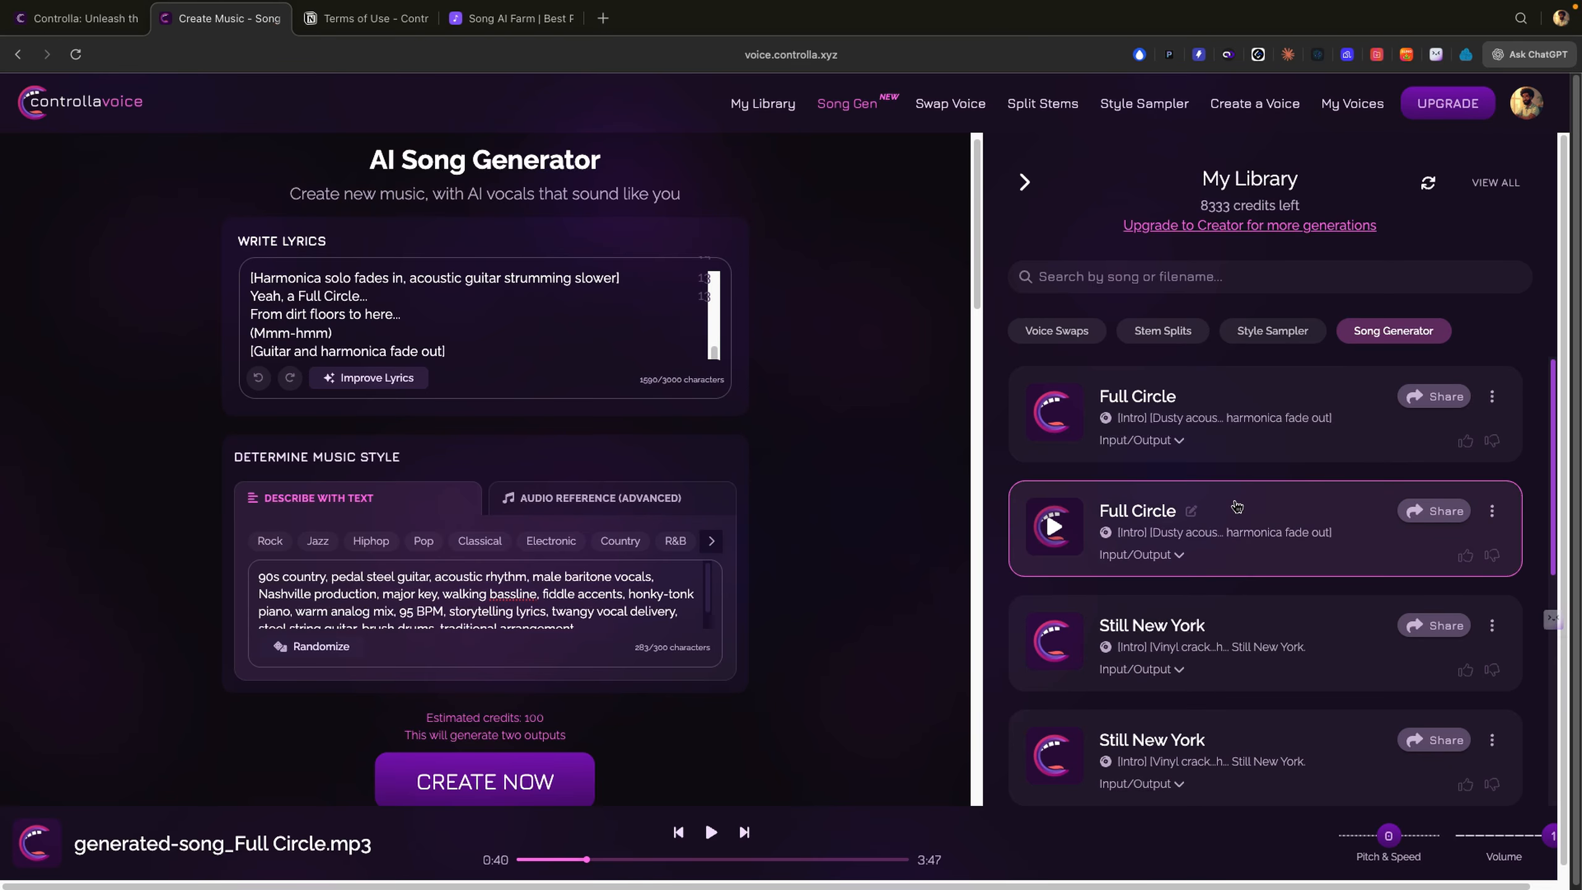
click(1140, 412)
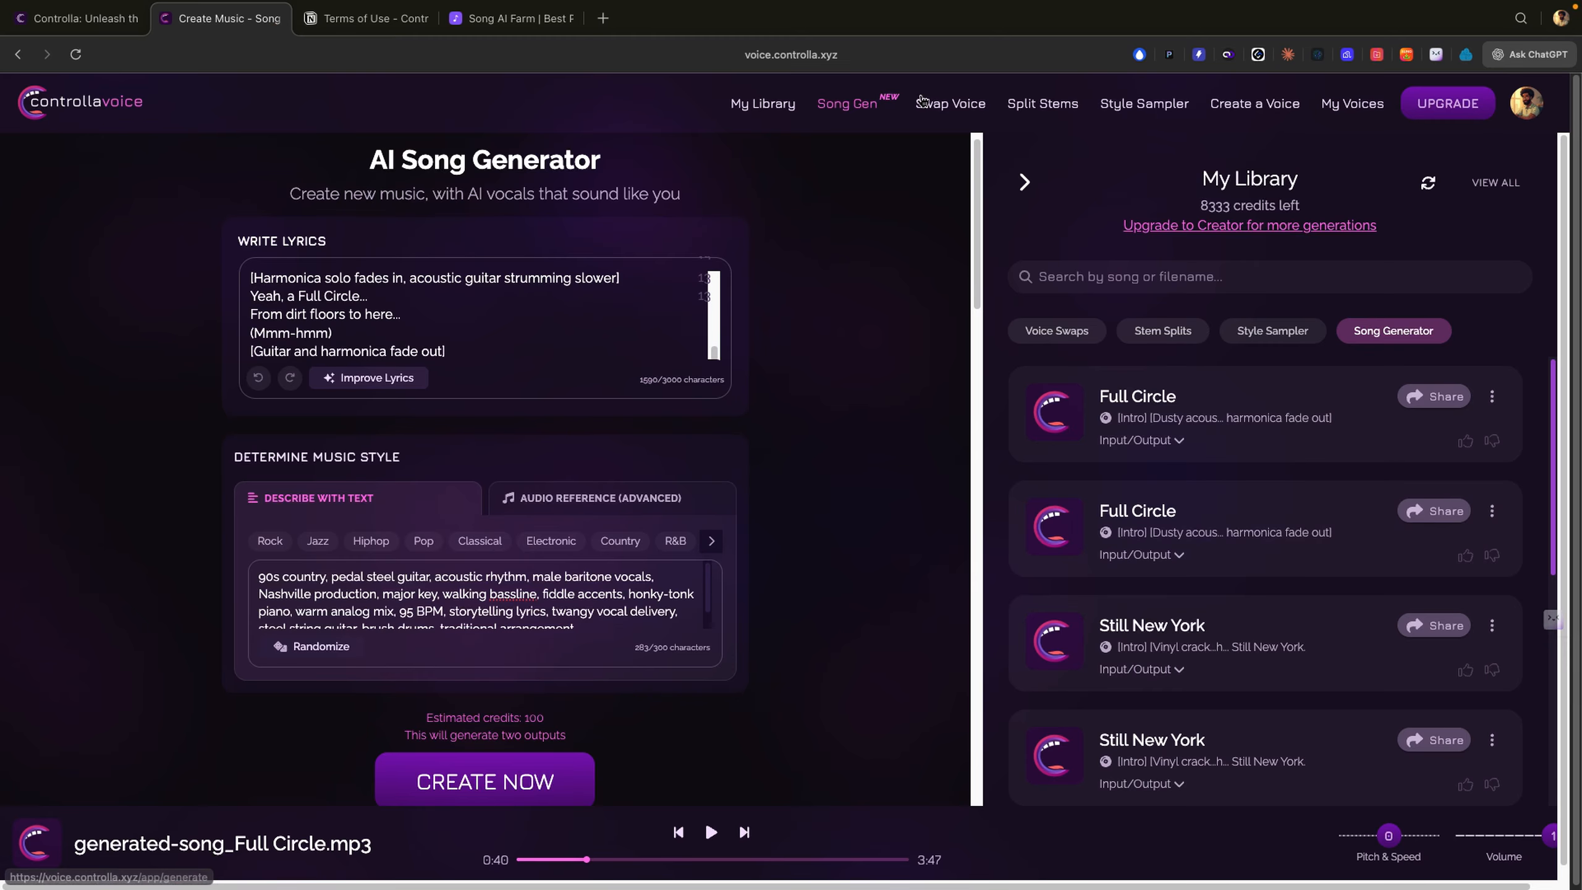
Open Swap Voice, check the Instant Clone option, return to Studio Models, load the generated "Full Circle" audio as input and briefly preview it.
click(945, 104)
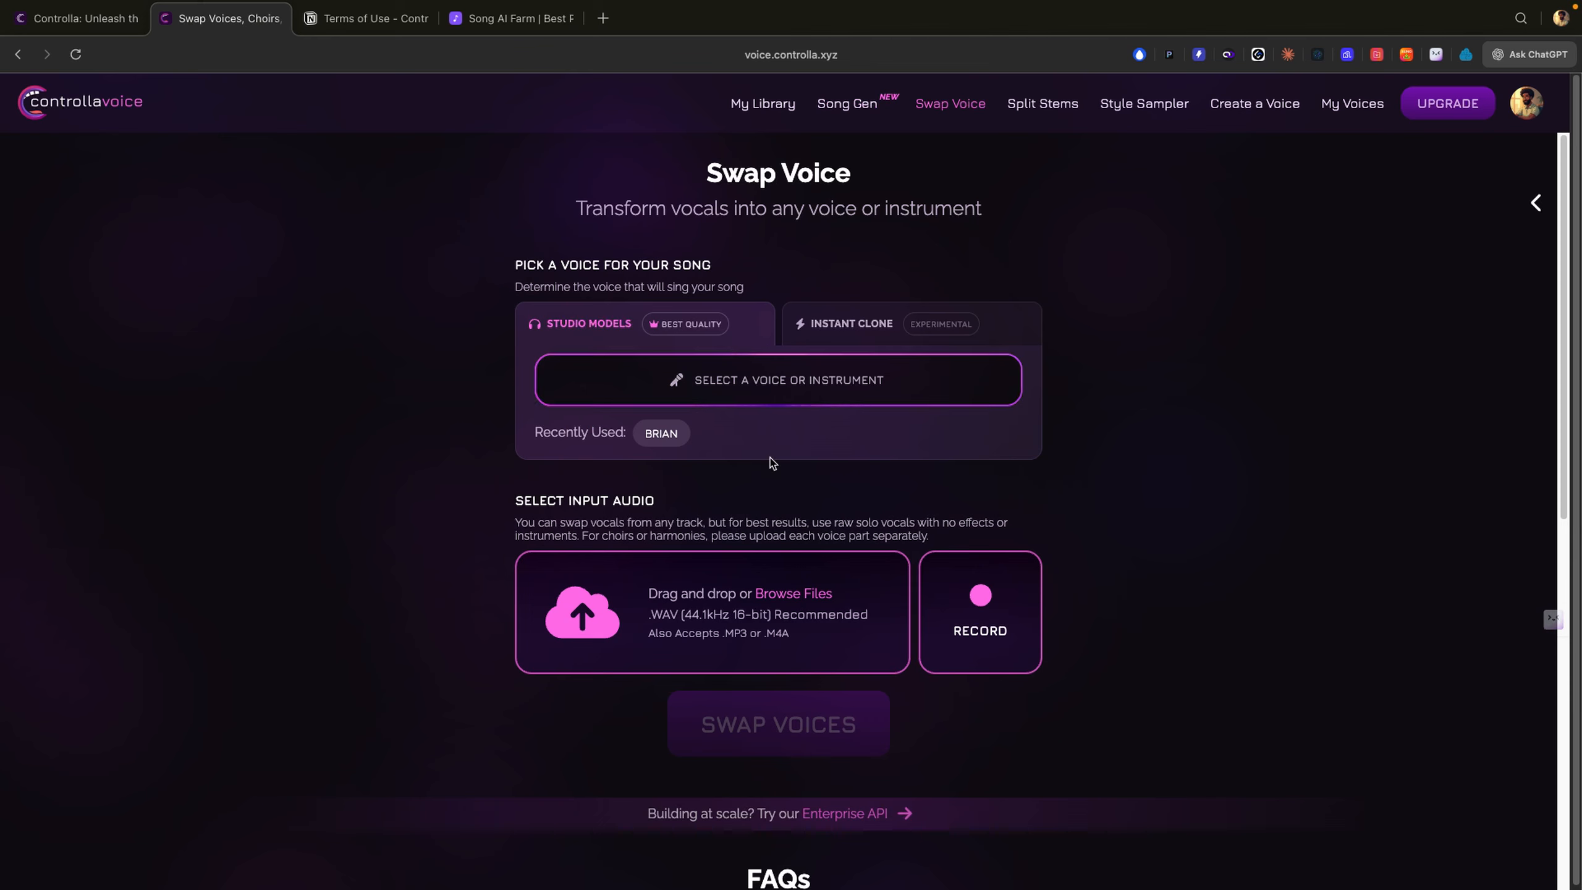
click(859, 334)
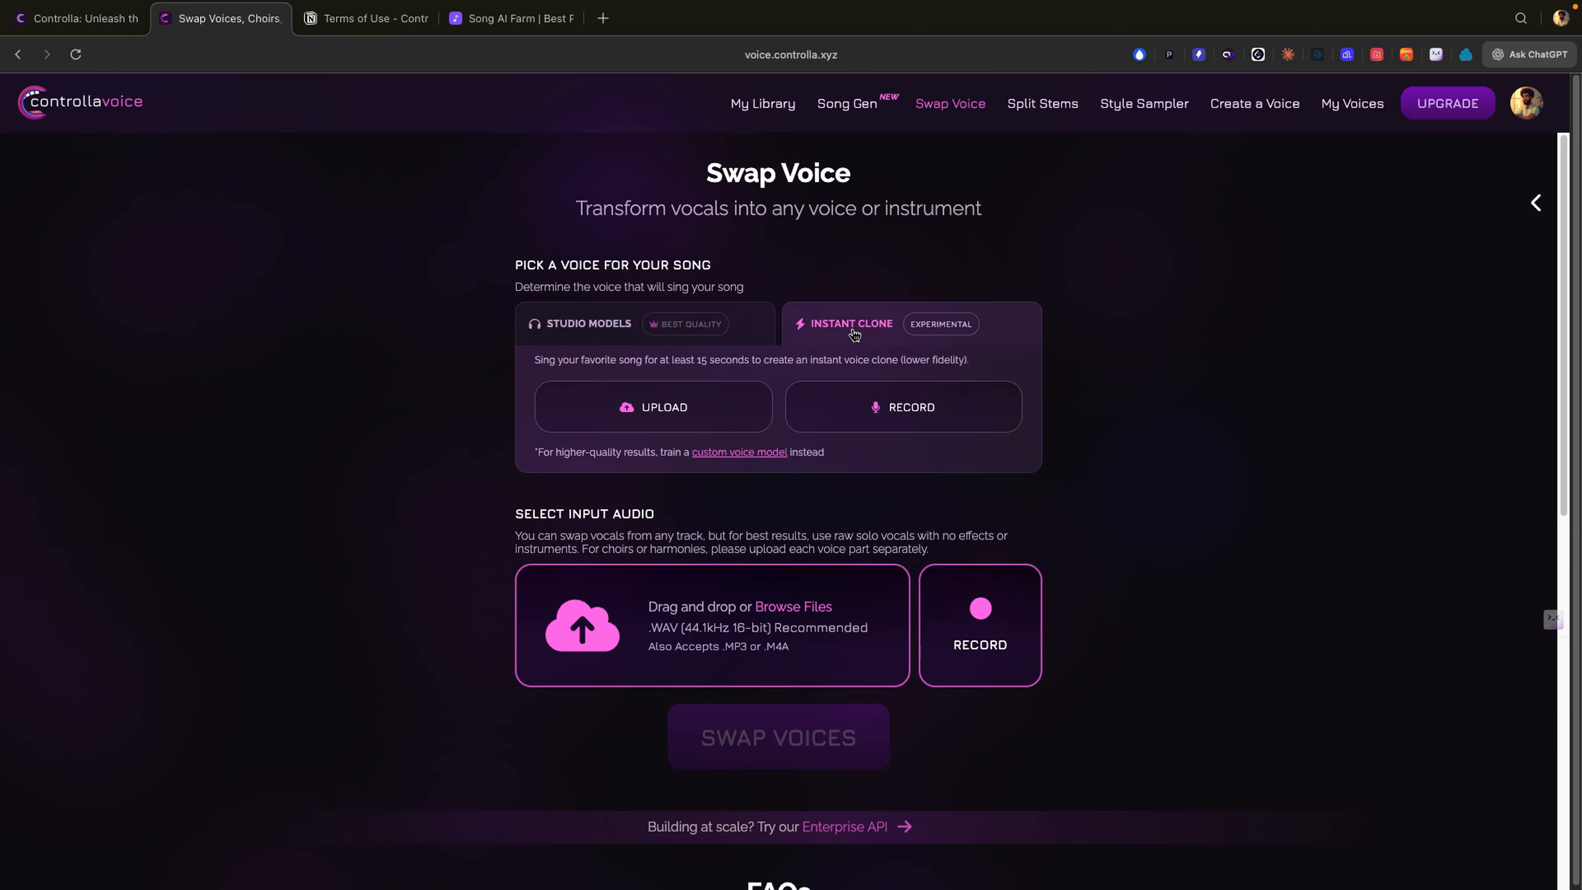
click(740, 341)
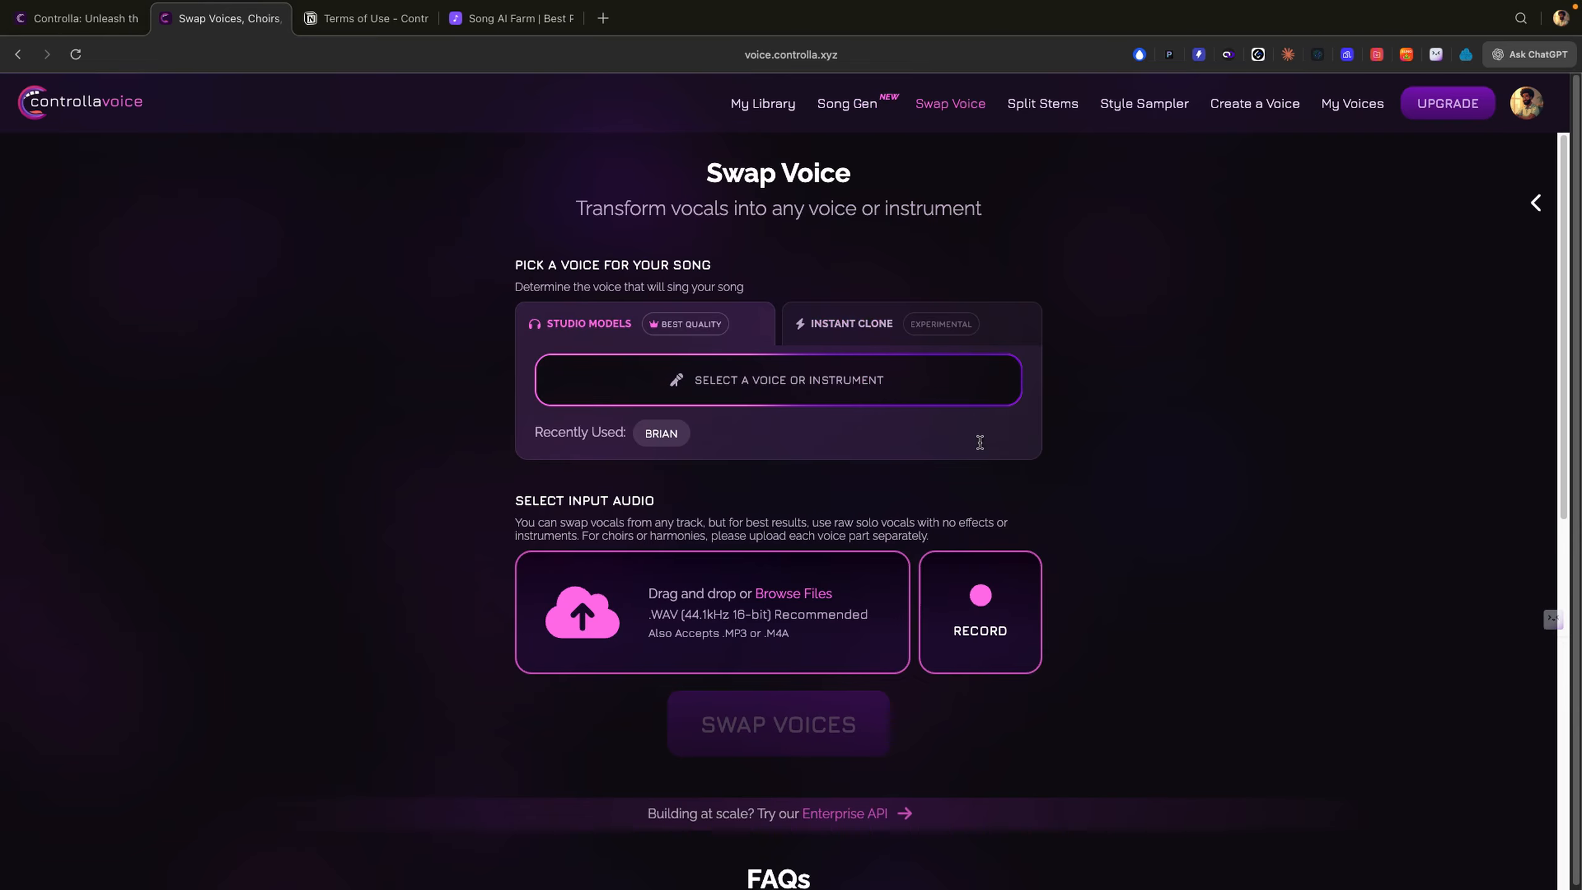
scroll(980, 442, down, 3)
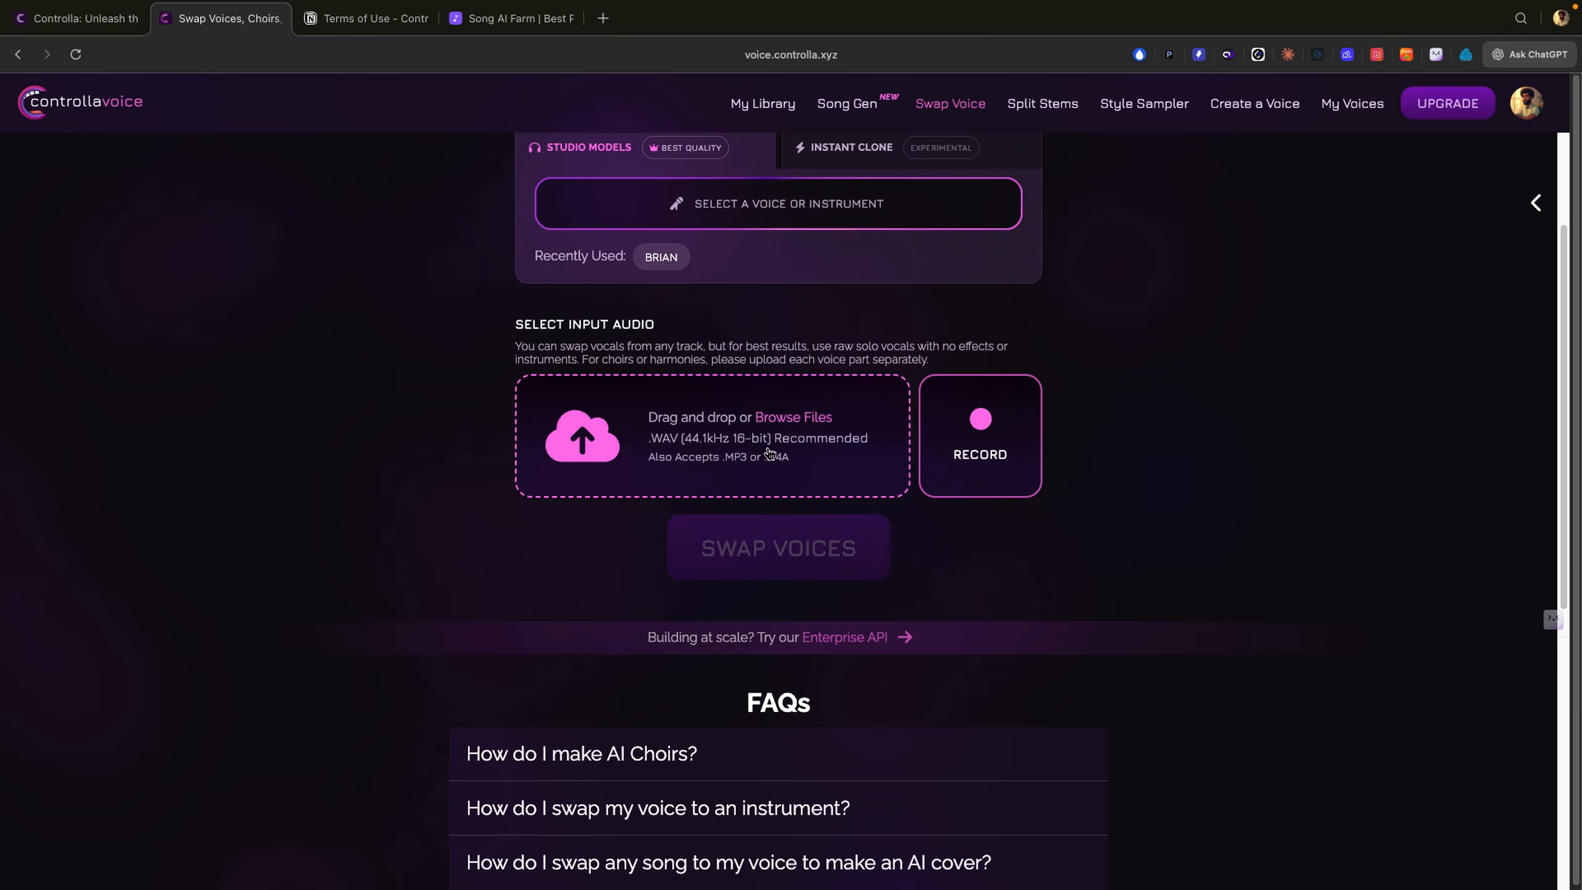
scroll(824, 475, up, 3)
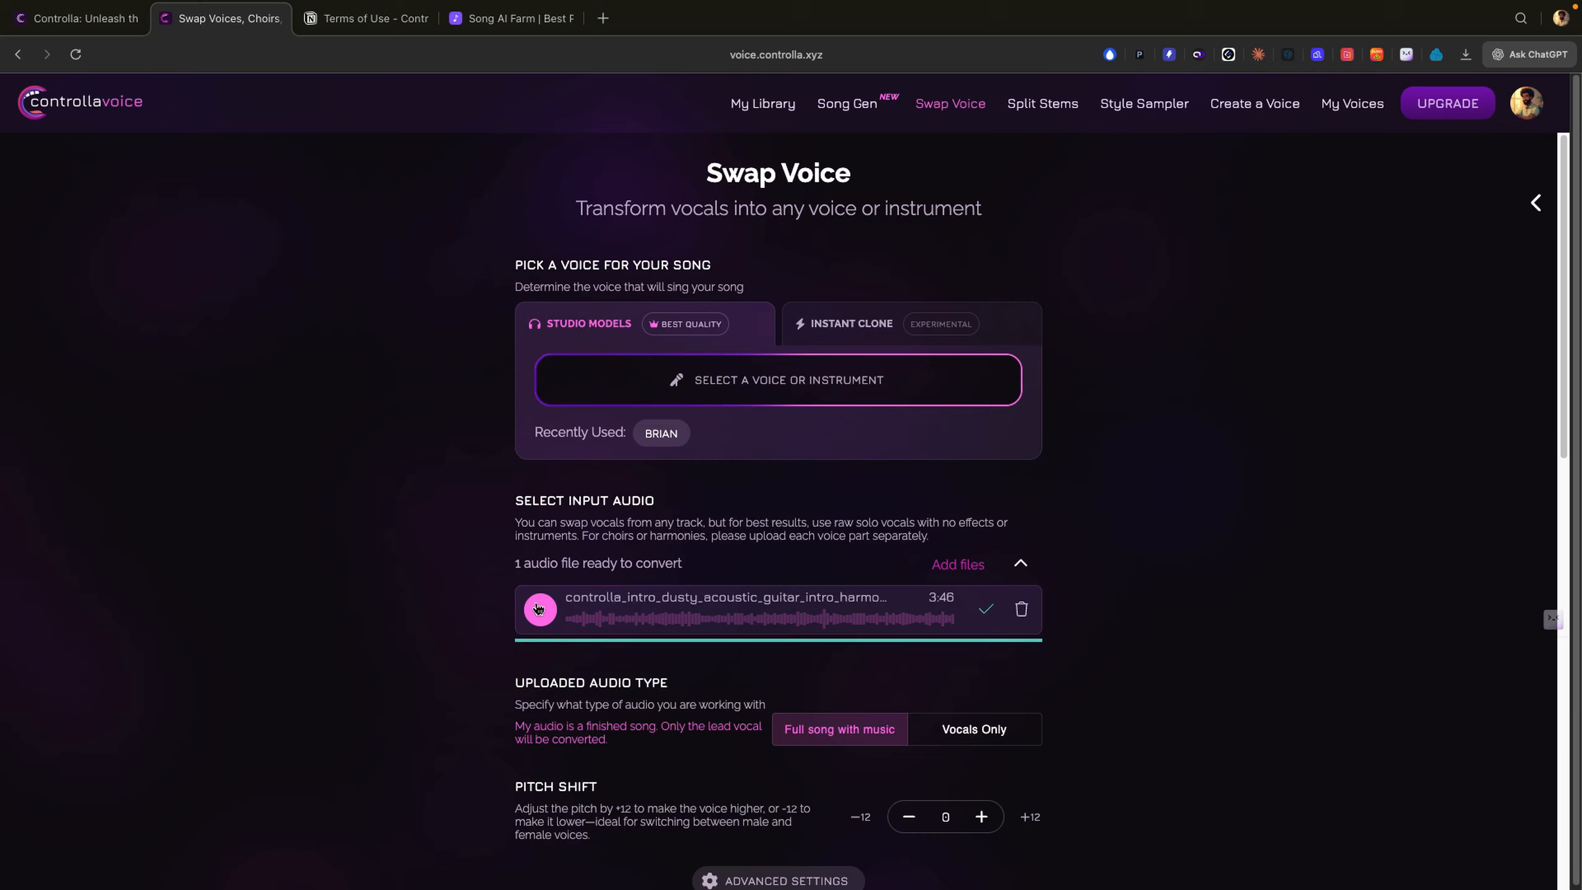
click(538, 608)
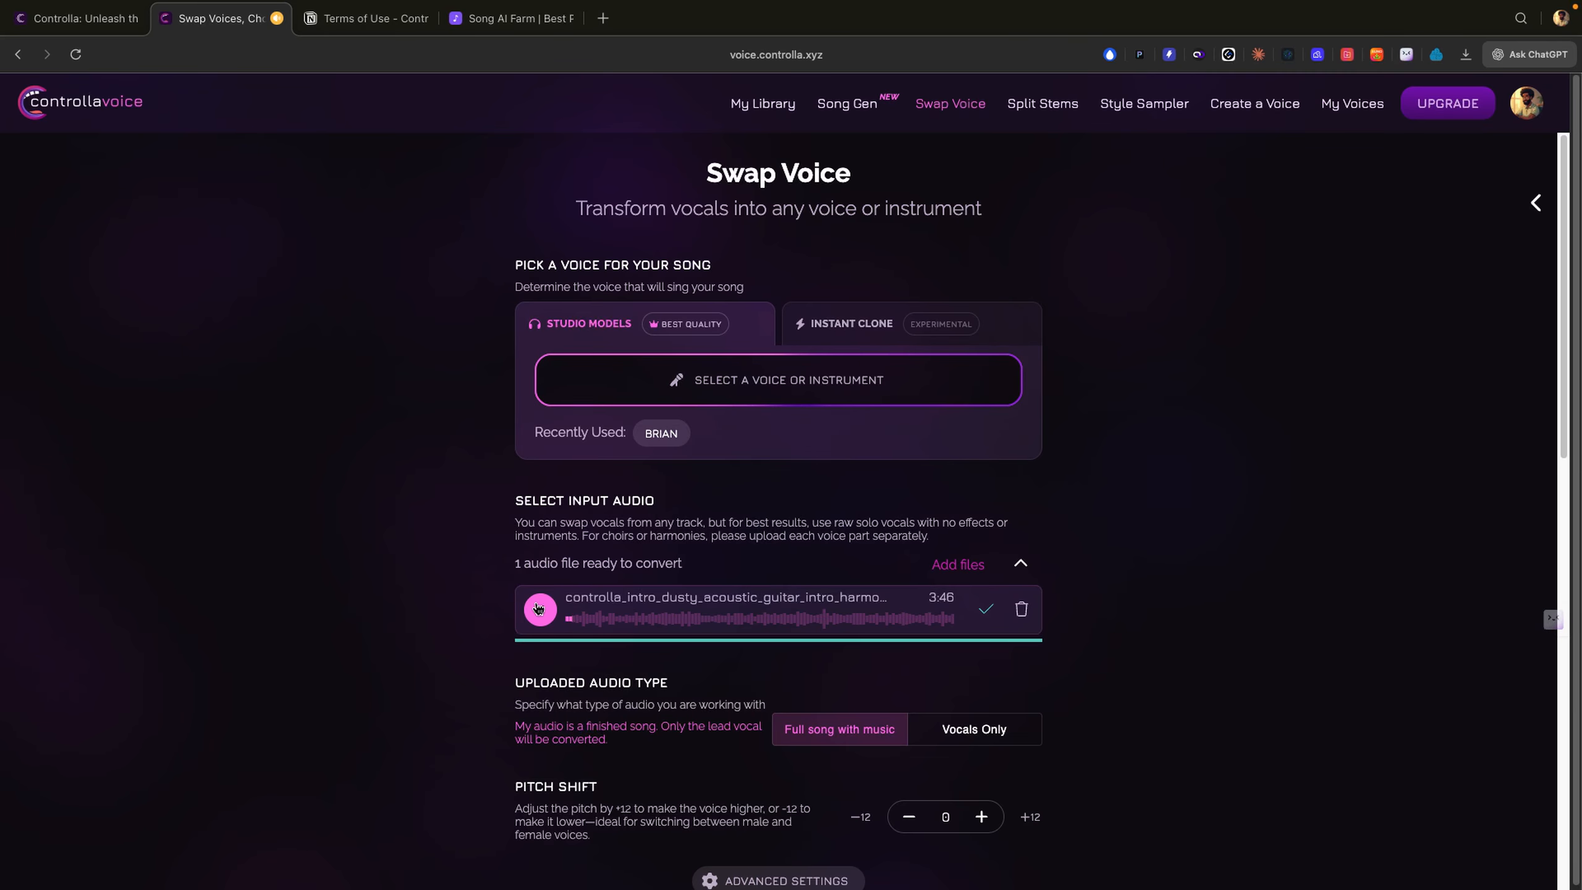
click(539, 609)
Save the advanced settings with Full Song with Music as the audio type, keeping lead vocal isolation and reverb removal enabled.
scroll(496, 661, down, 3)
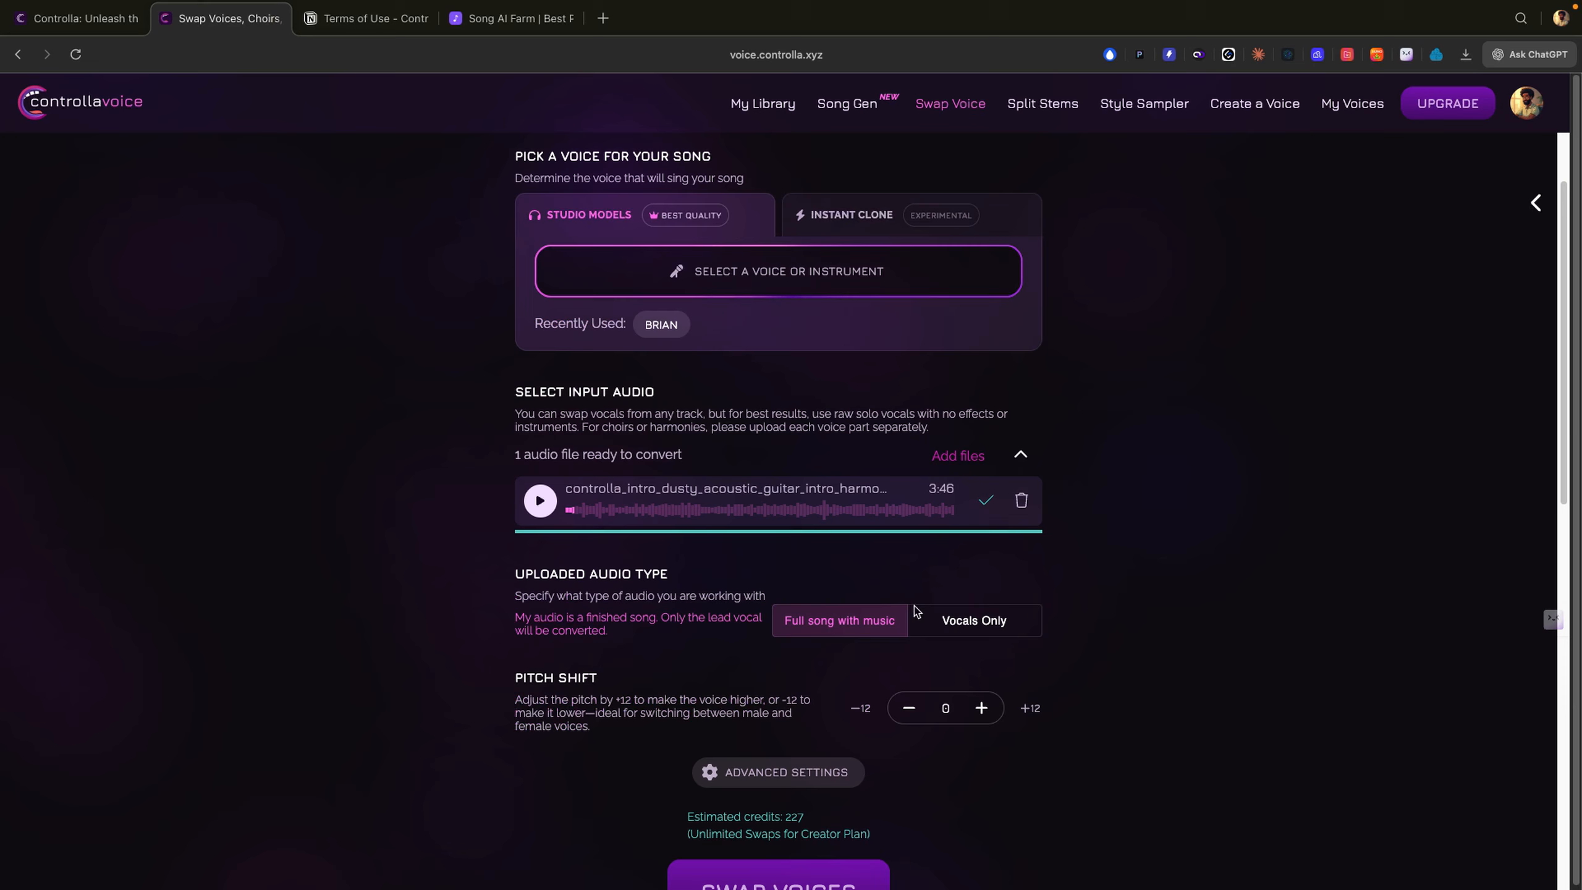
scroll(916, 610, down, 3)
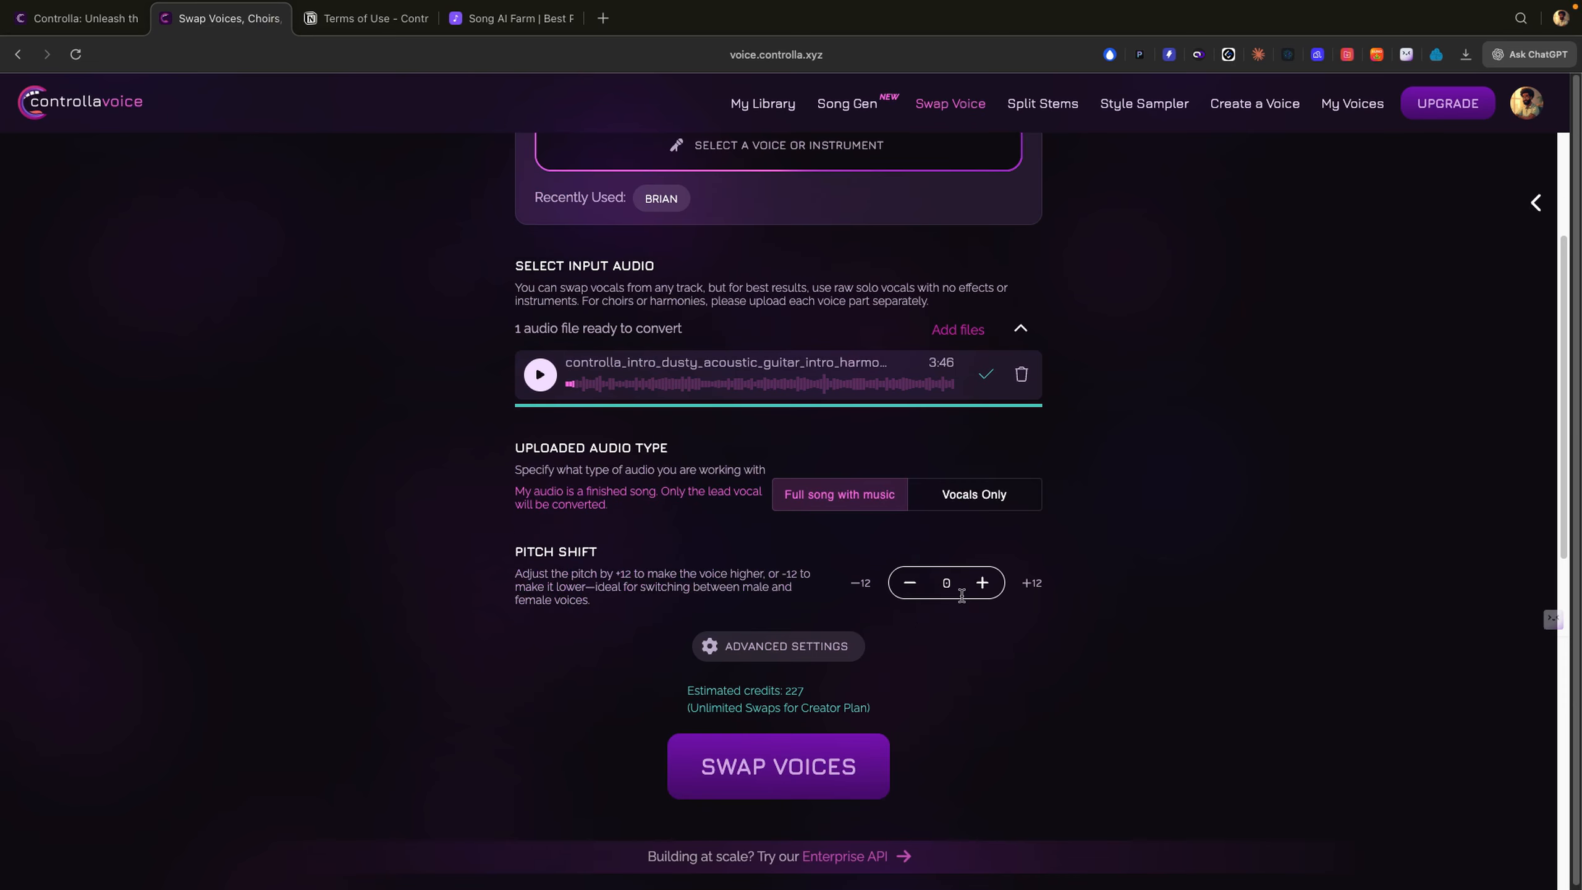
click(775, 648)
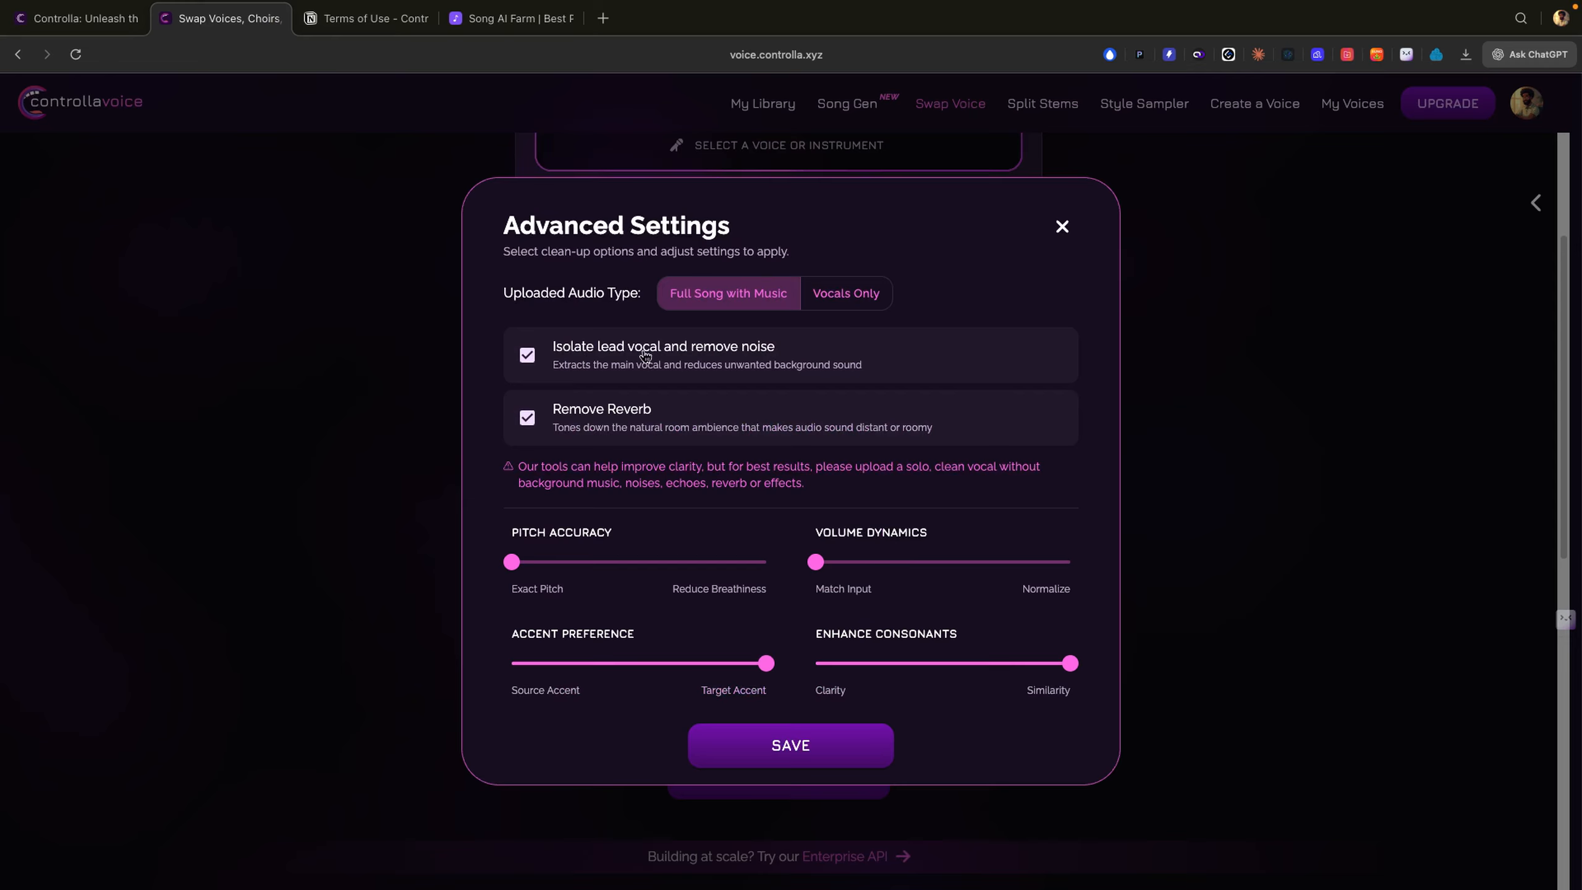
click(834, 307)
click(731, 302)
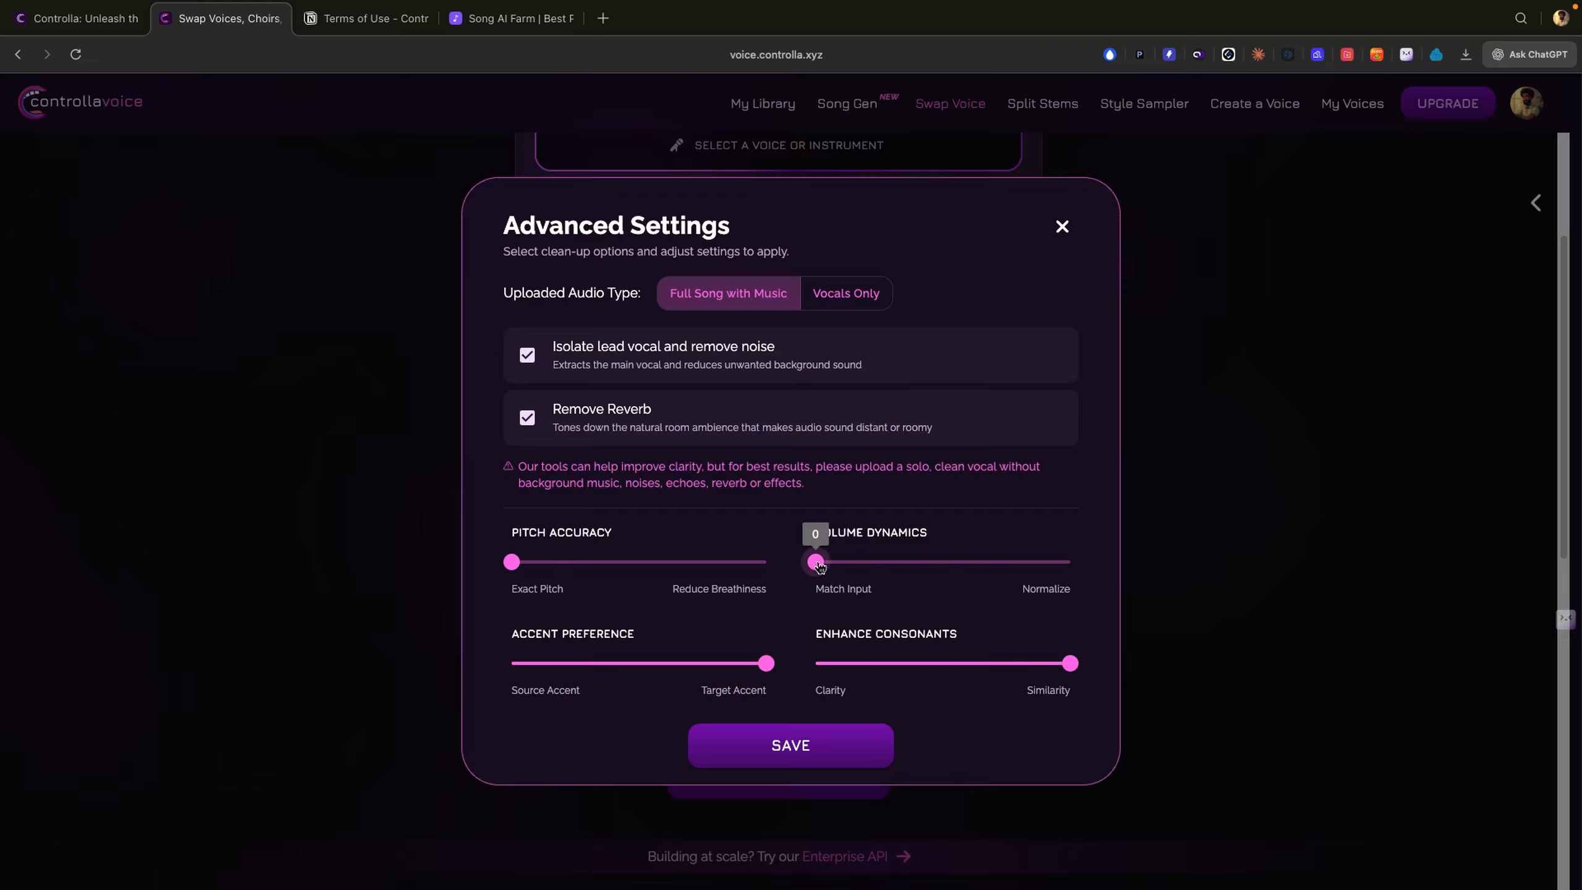
mouse_move(509, 563)
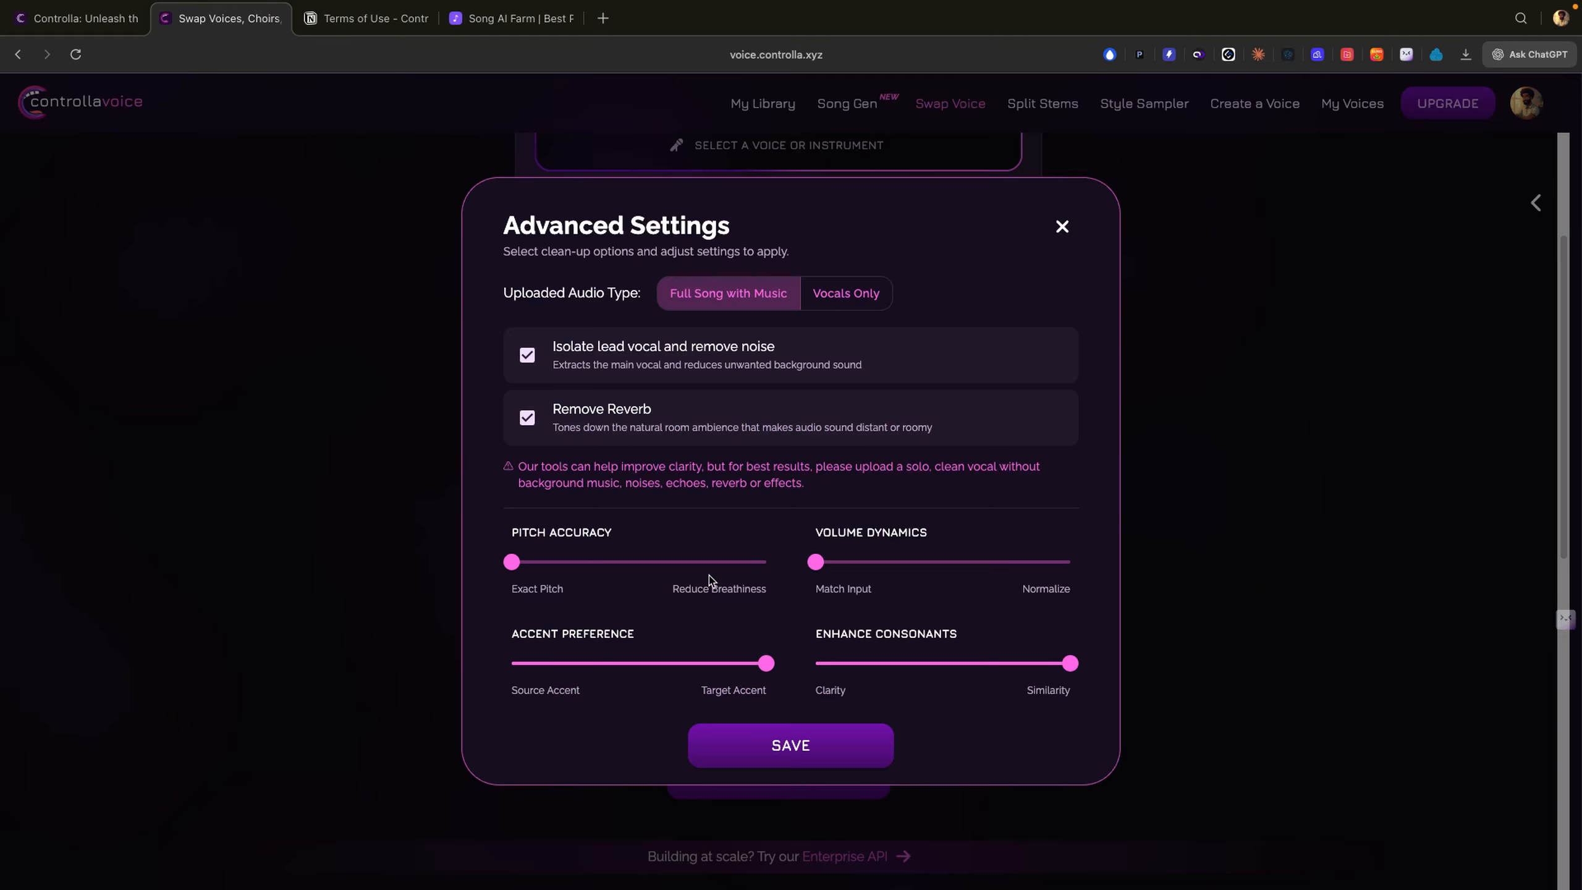
click(770, 742)
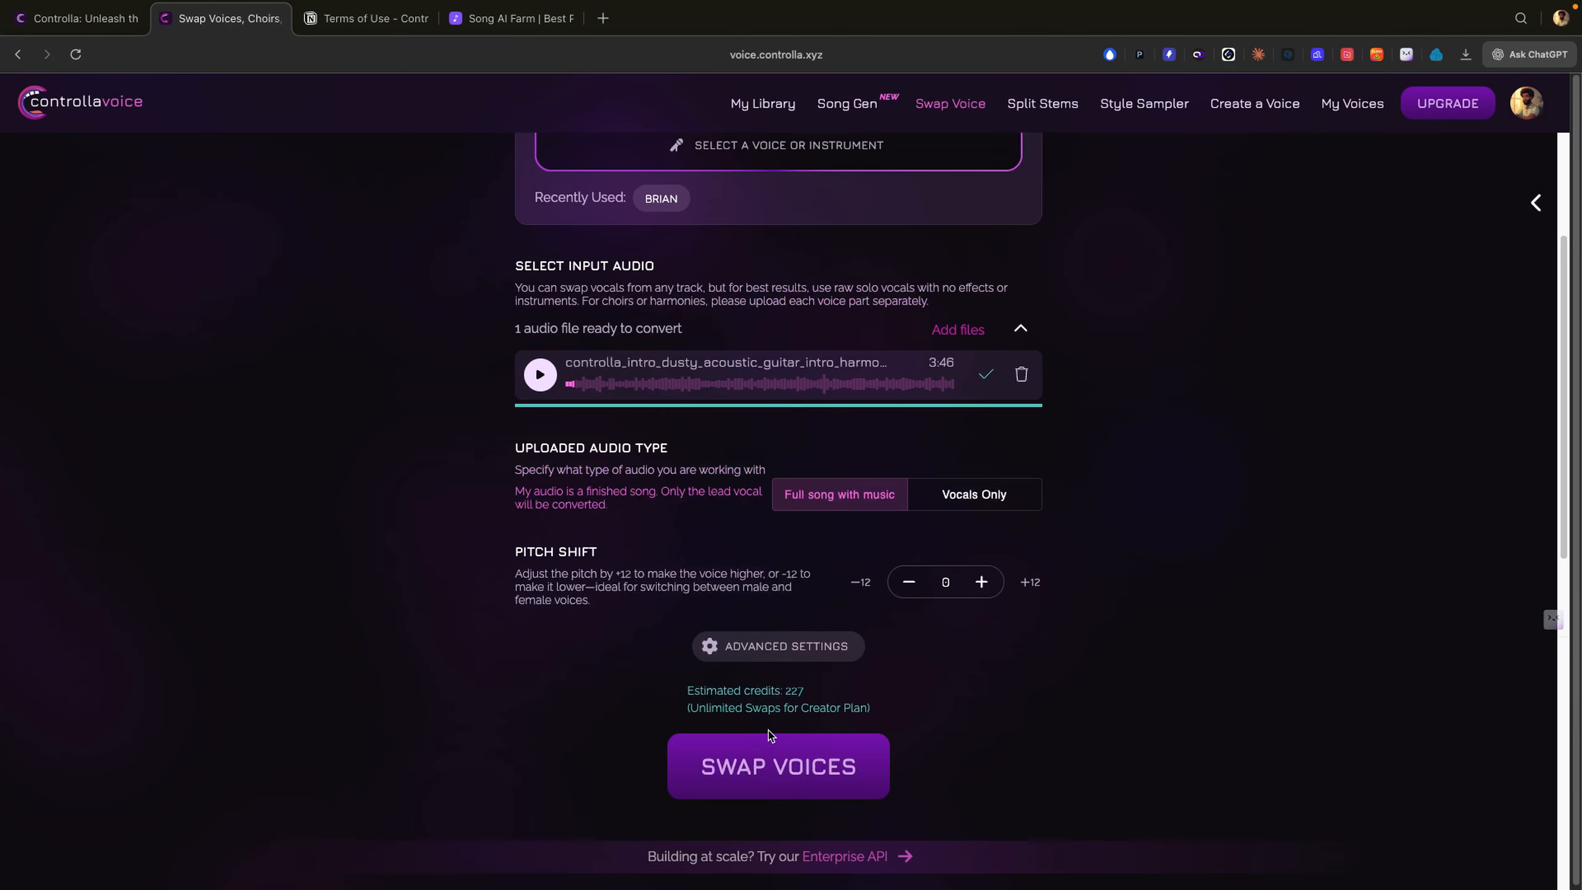
Try to start the voice swap, and choose the recently used studio voice as the singer.
scroll(769, 731, down, 2)
click(836, 650)
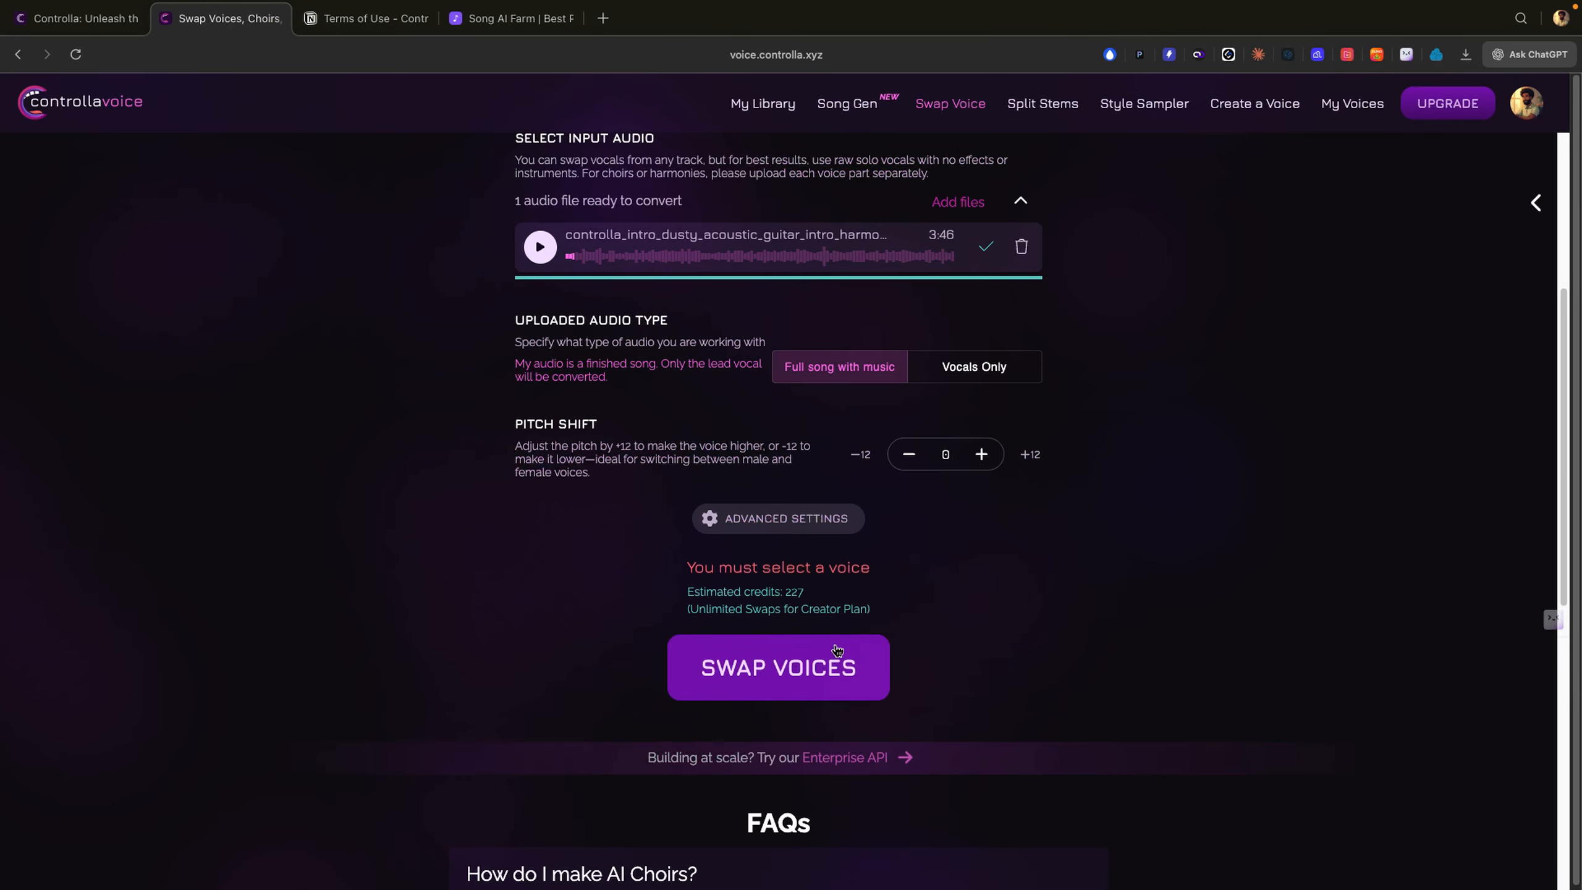
scroll(835, 592, up, 6)
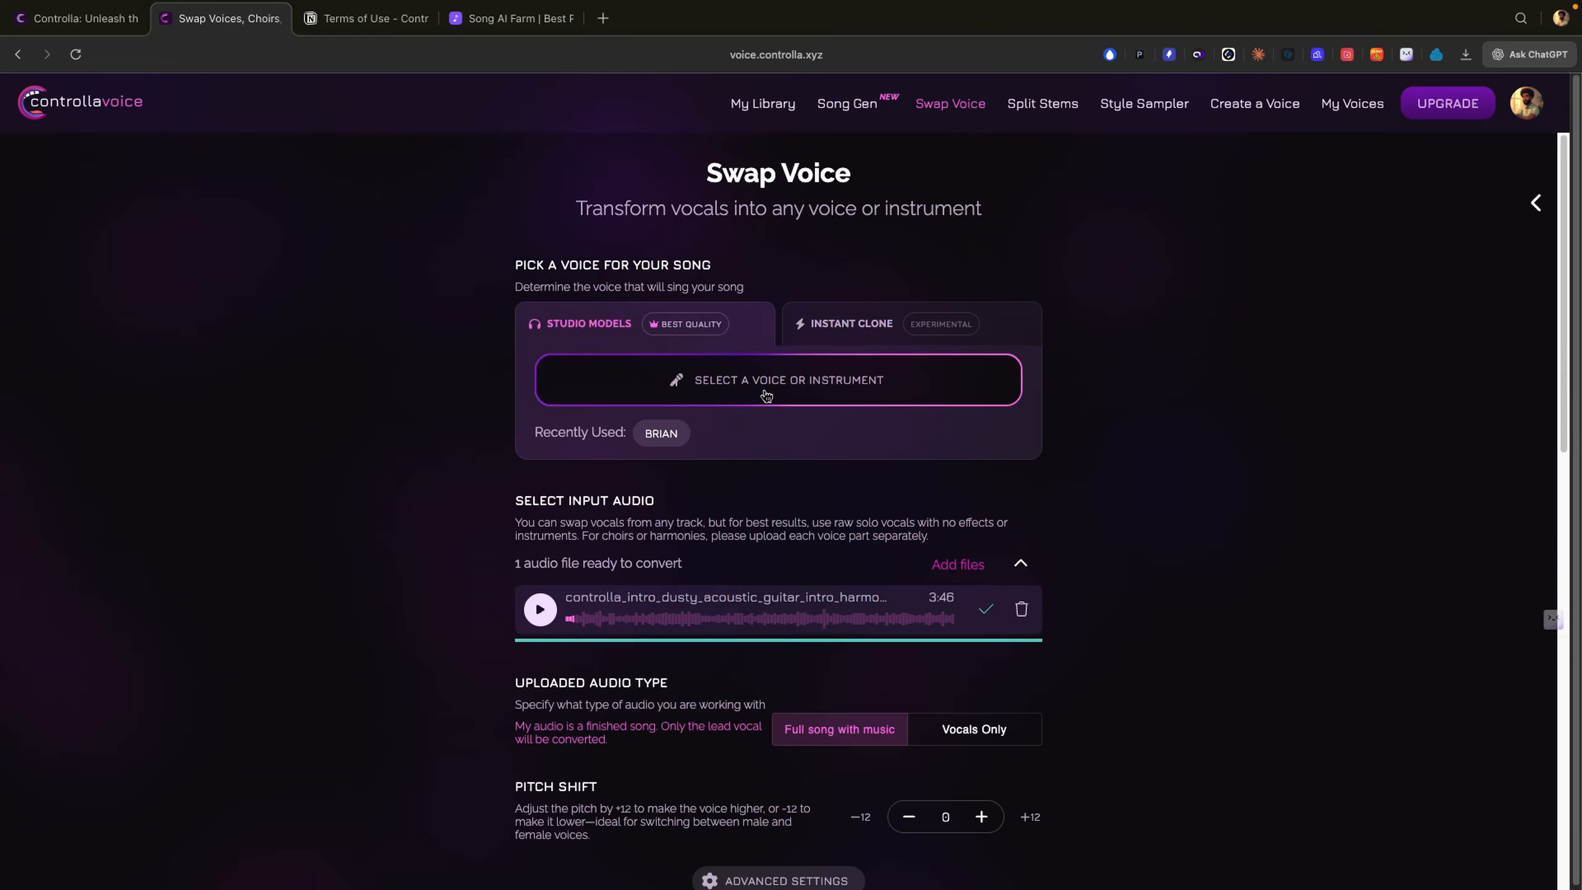
click(663, 437)
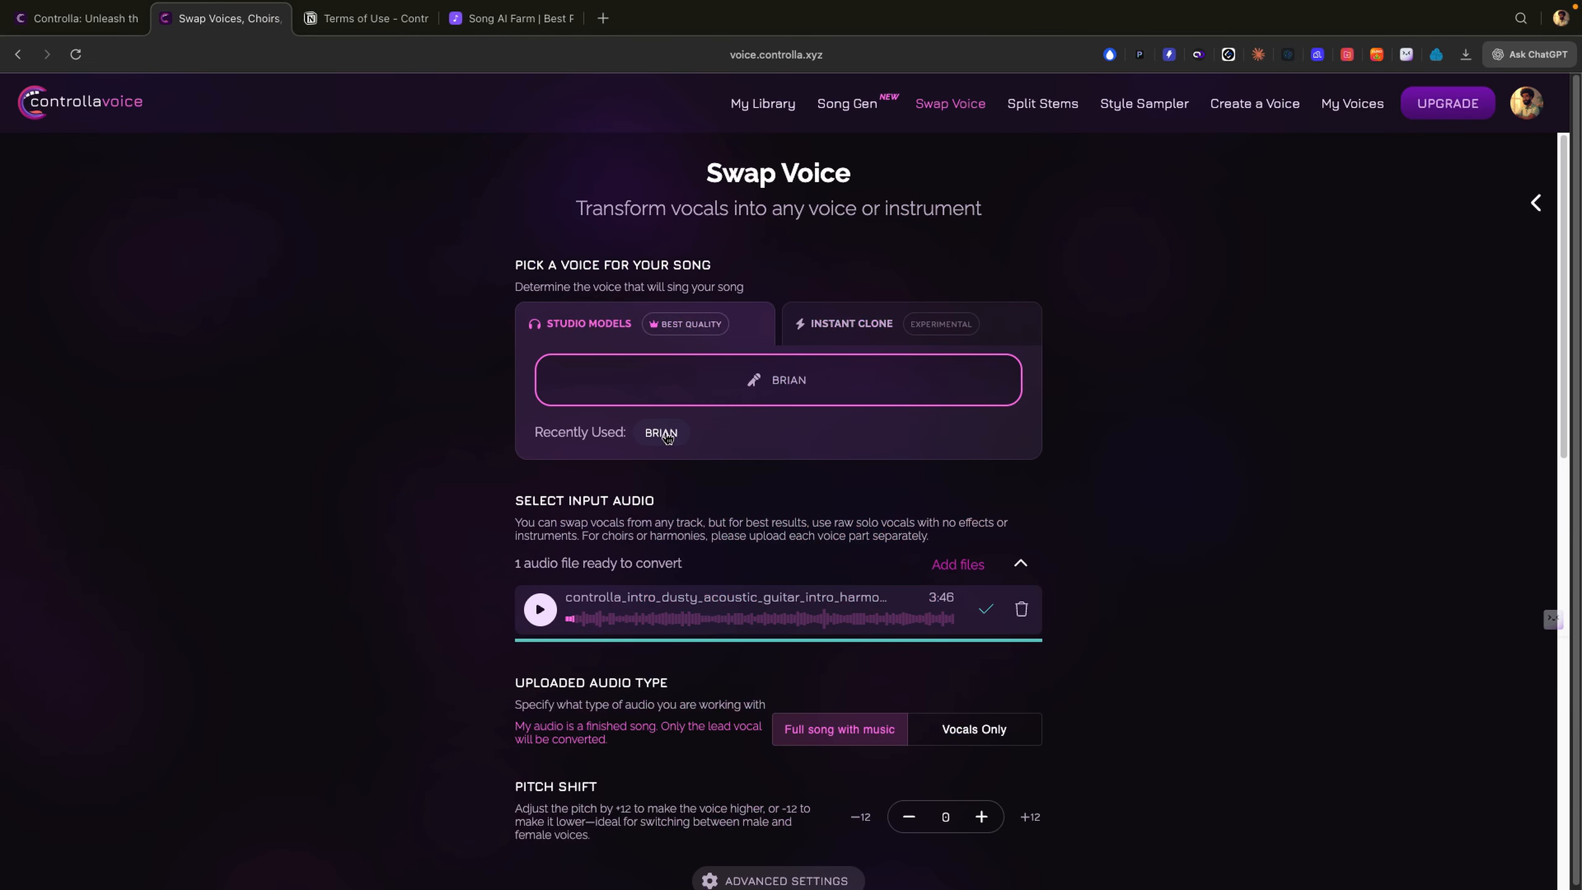
Check the selected voice, input audio and zero pitch shift, start the voice swap and confirm the vocal conversion.
scroll(660, 424, down, 3)
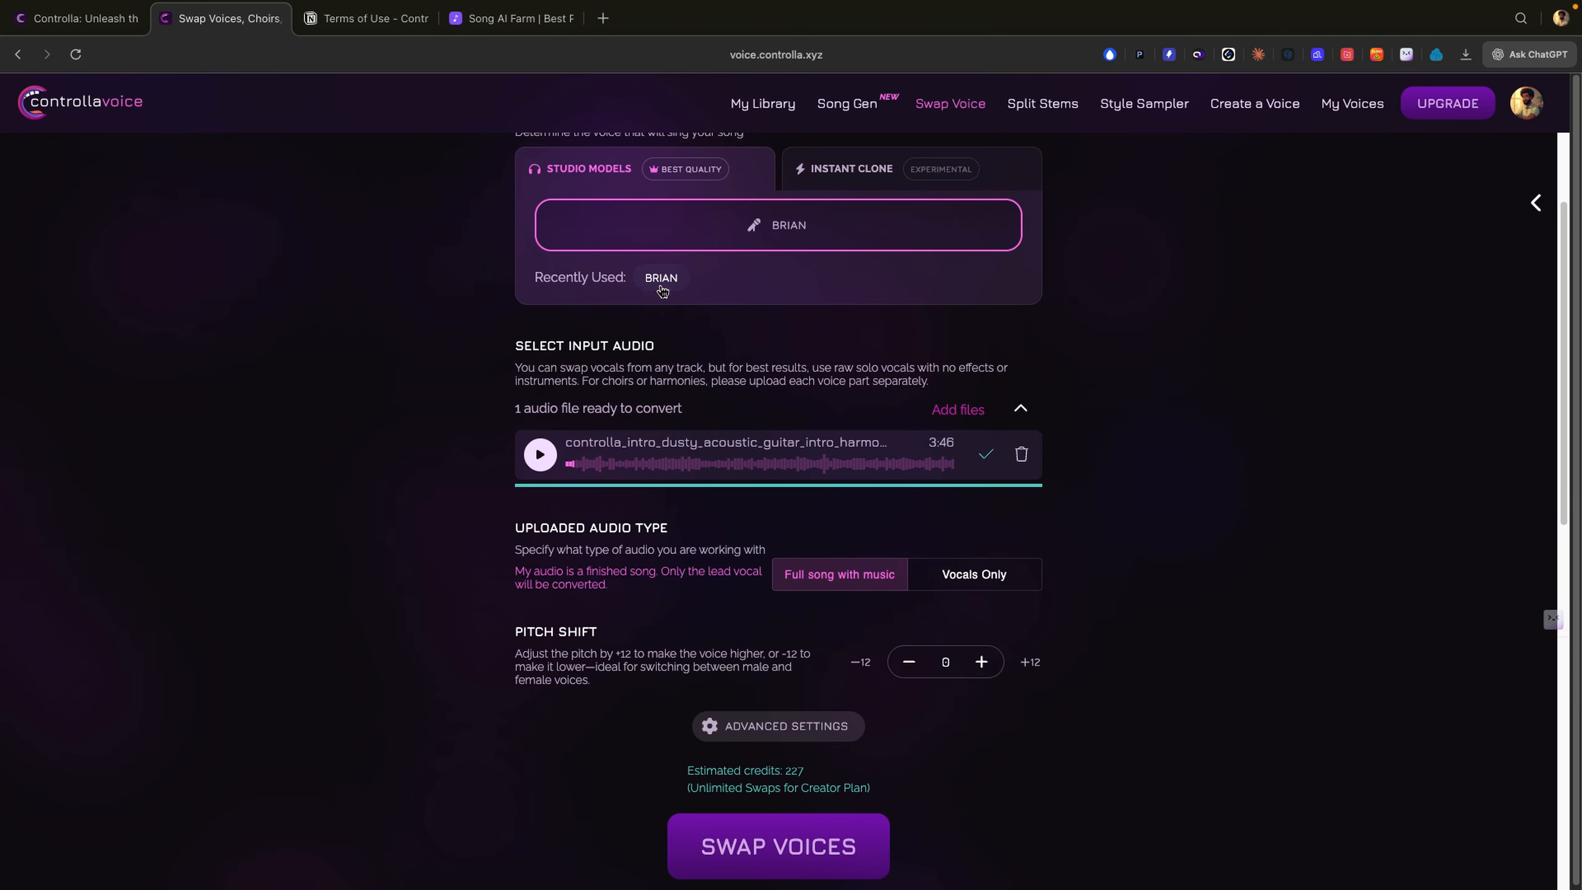
scroll(621, 218, up, 3)
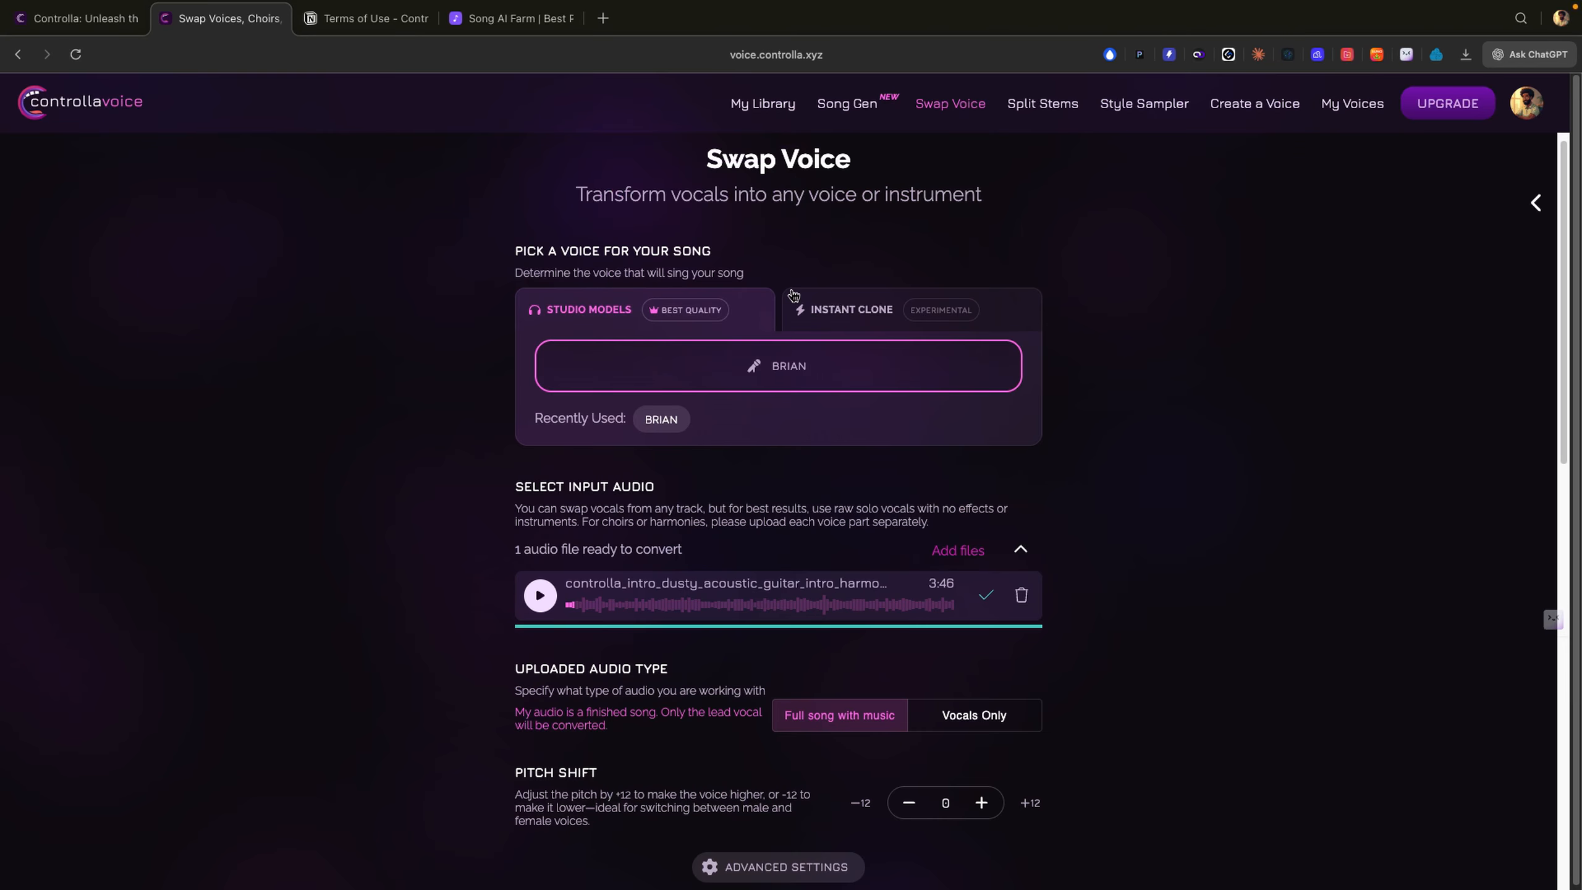
scroll(793, 296, down, 2)
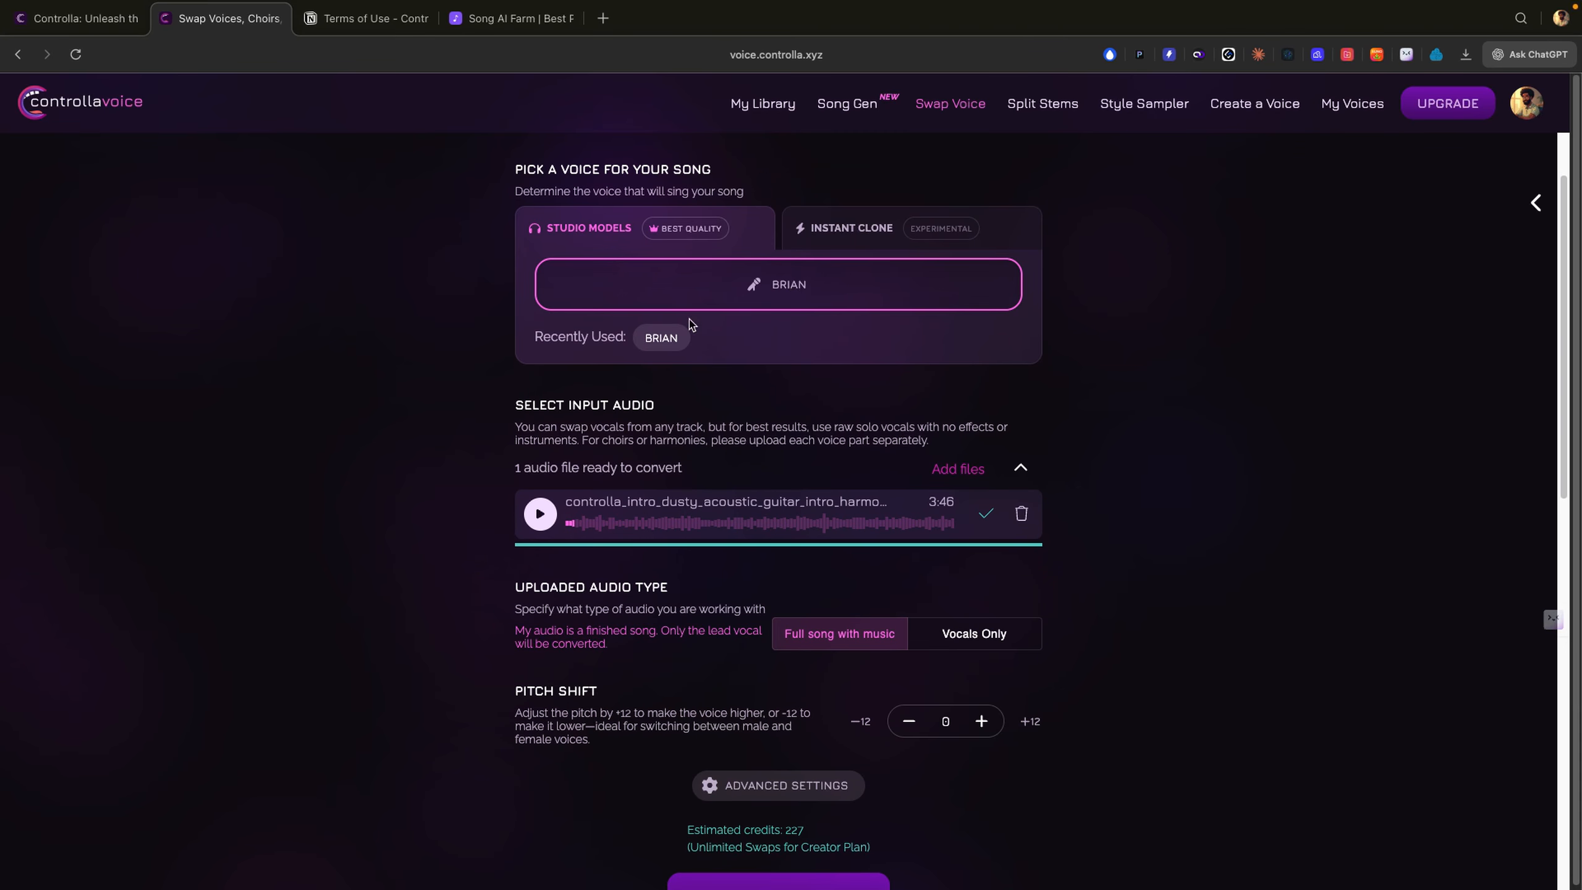
scroll(723, 322, down, 3)
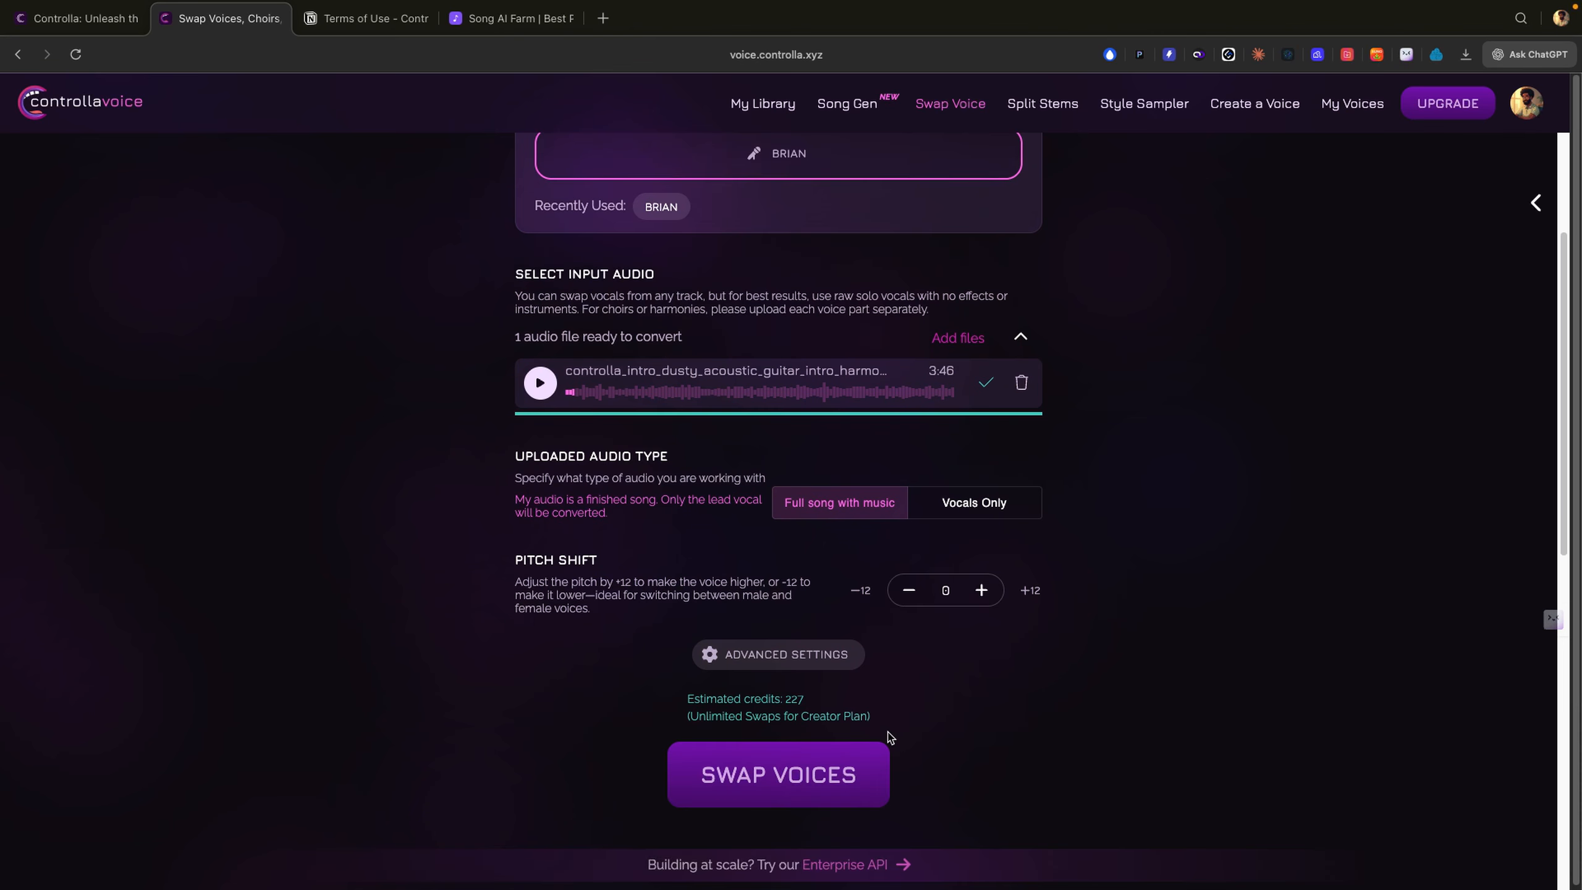
scroll(884, 699, up, 2)
scroll(884, 700, down, 3)
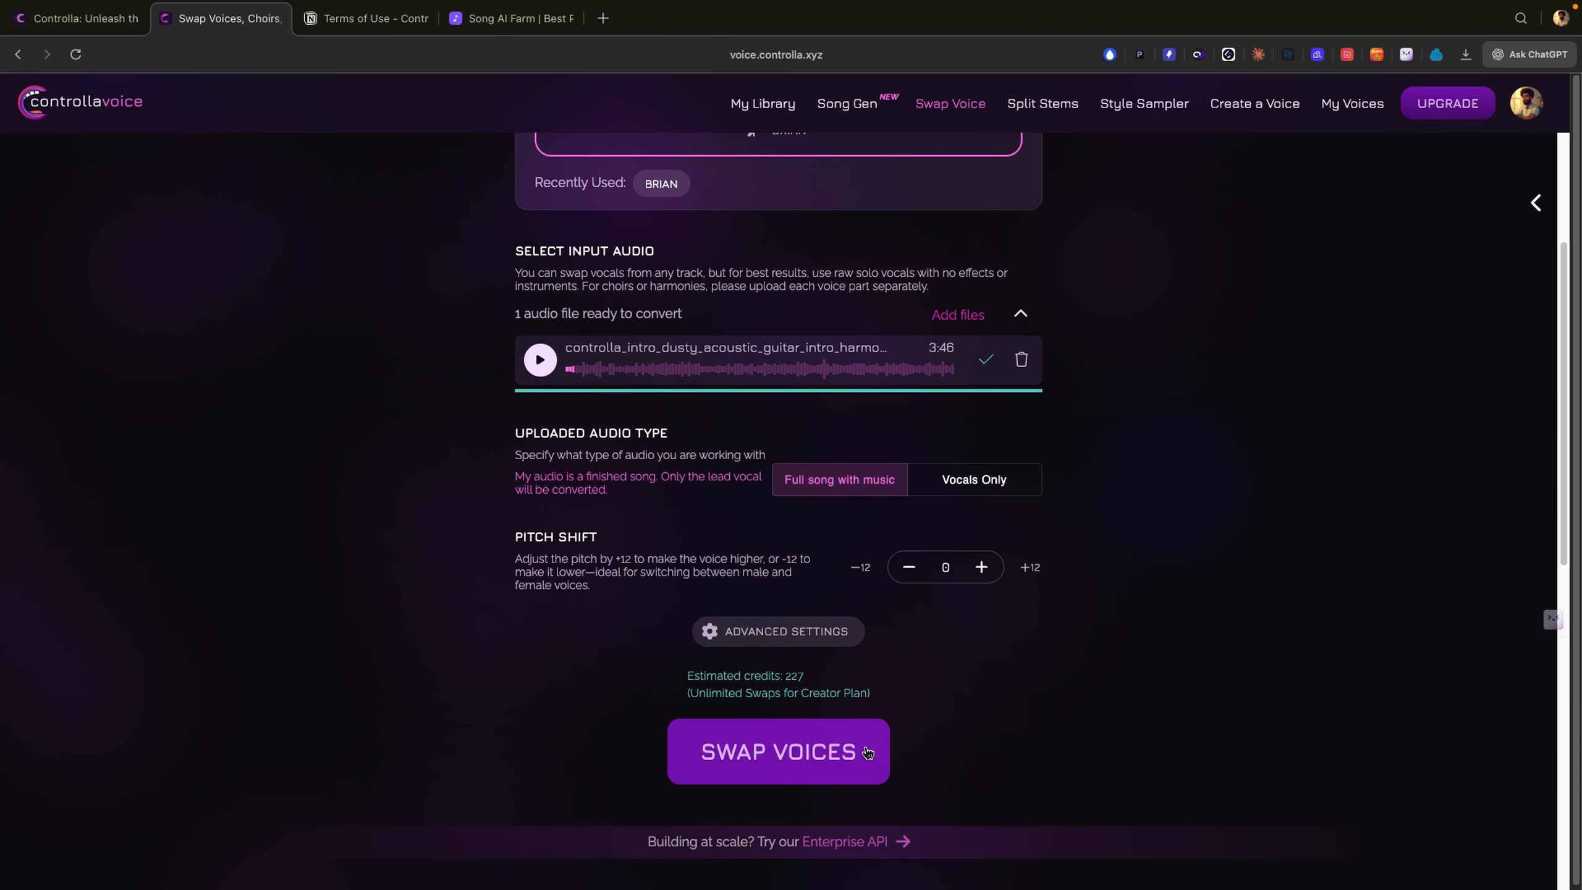
click(867, 753)
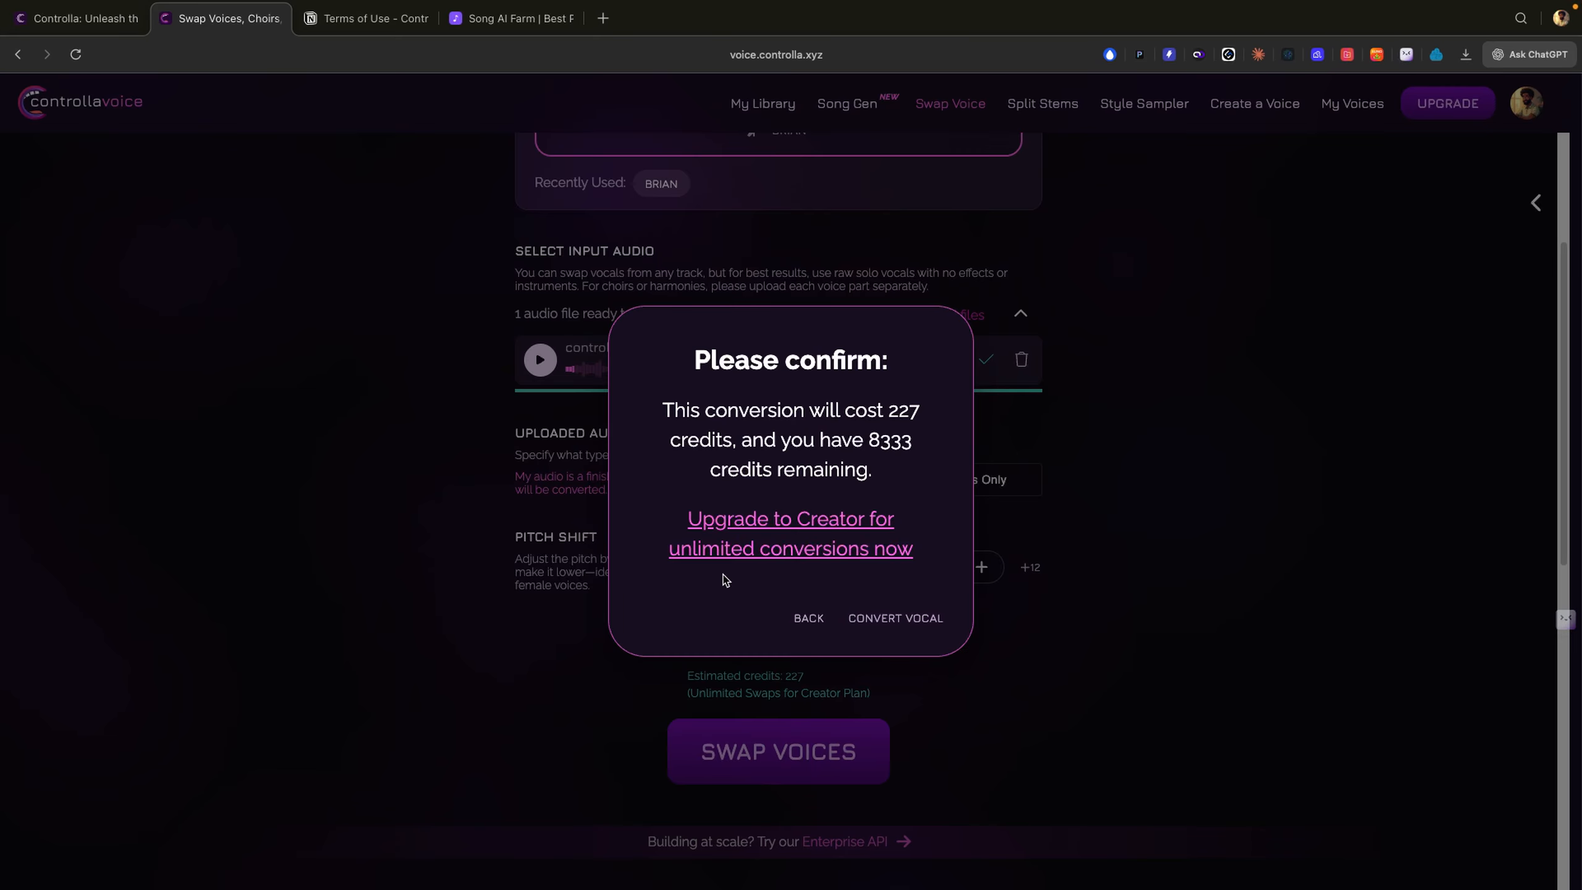
click(914, 623)
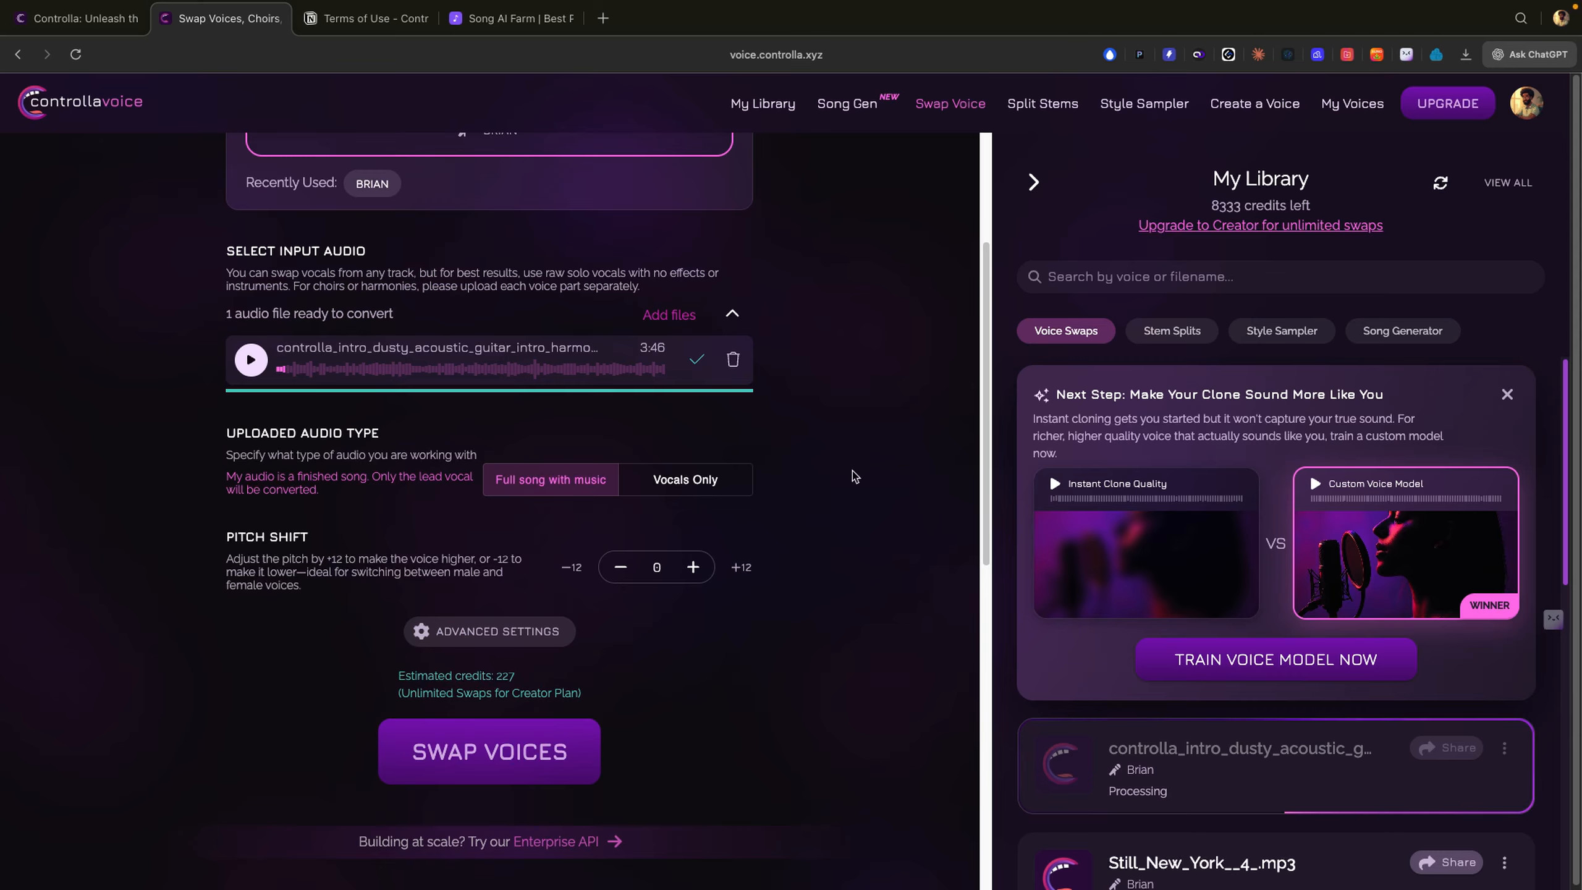
Examine the swap settings and the voice swaps in My Library, including the new "Full Circle" conversion.
scroll(853, 477, up, 4)
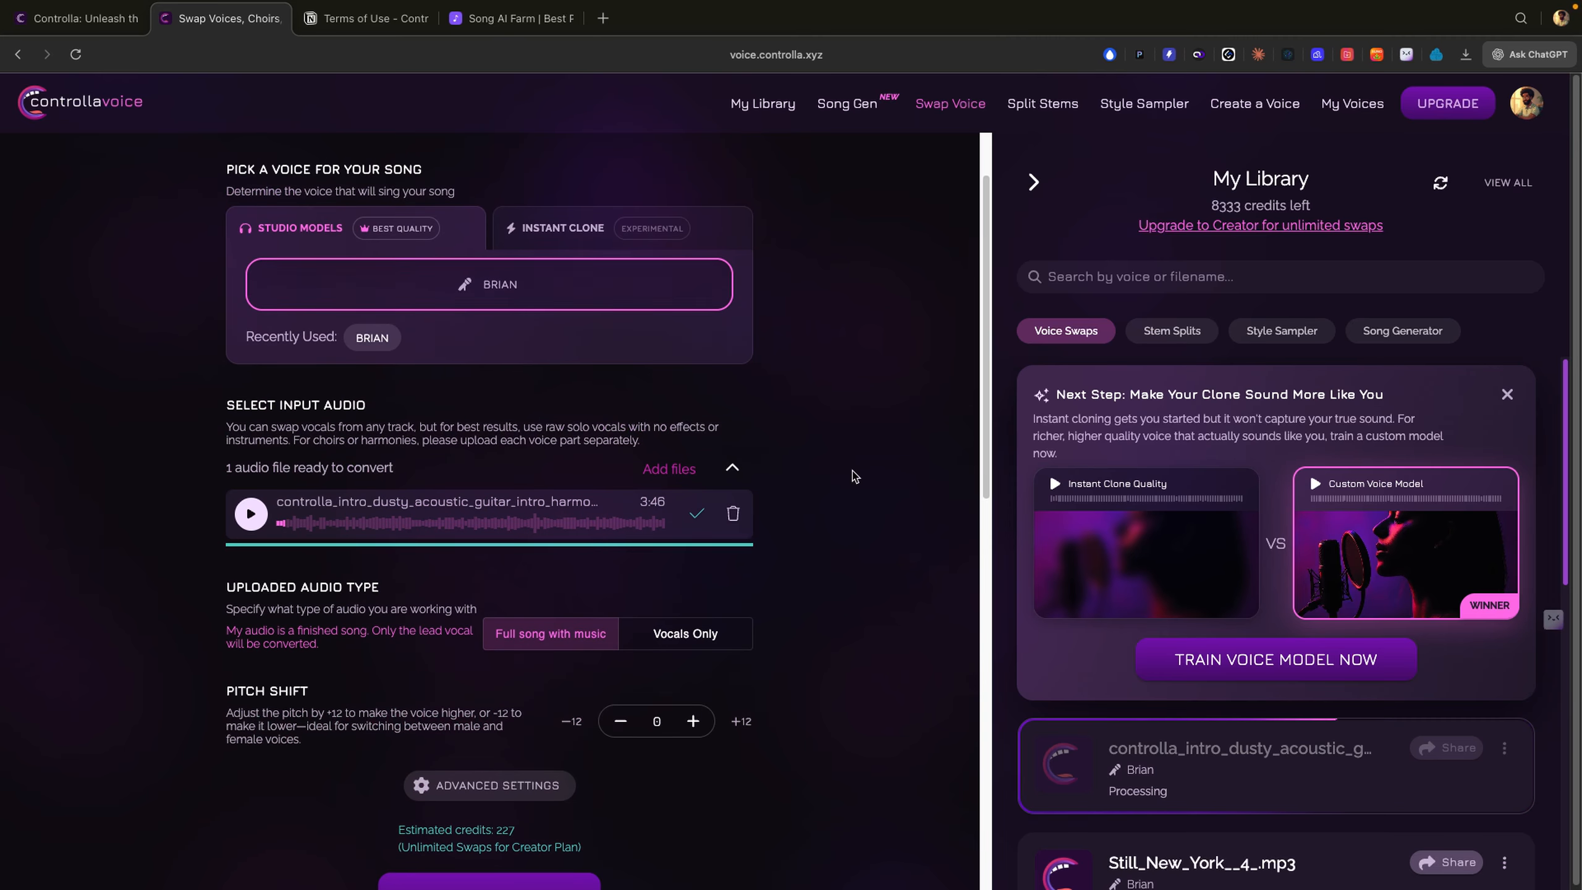
scroll(853, 477, down, 3)
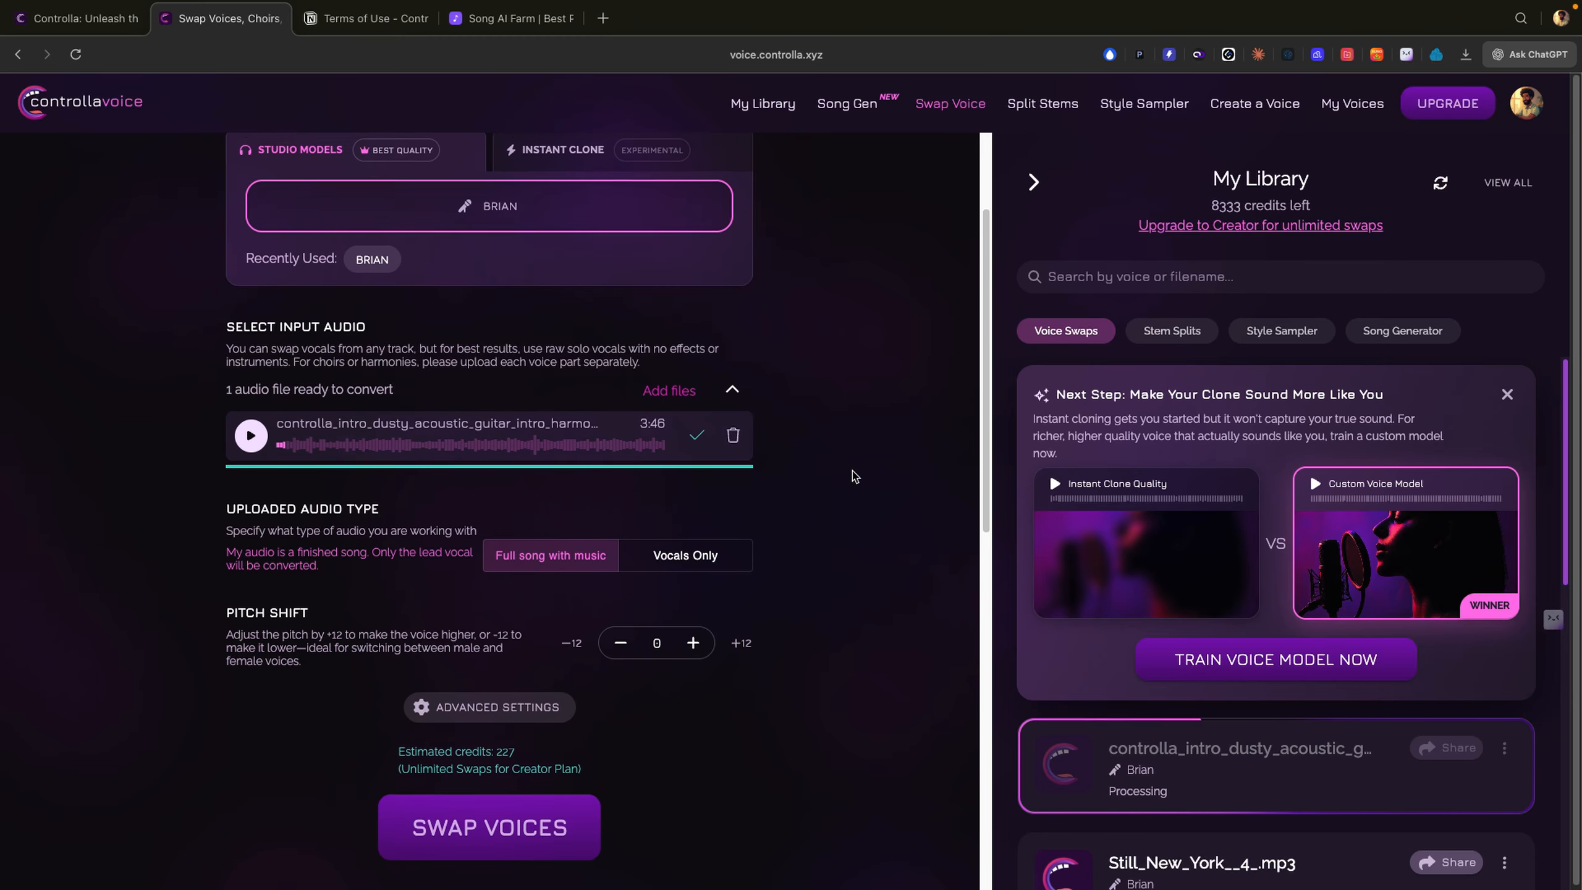
scroll(853, 476, down, 1)
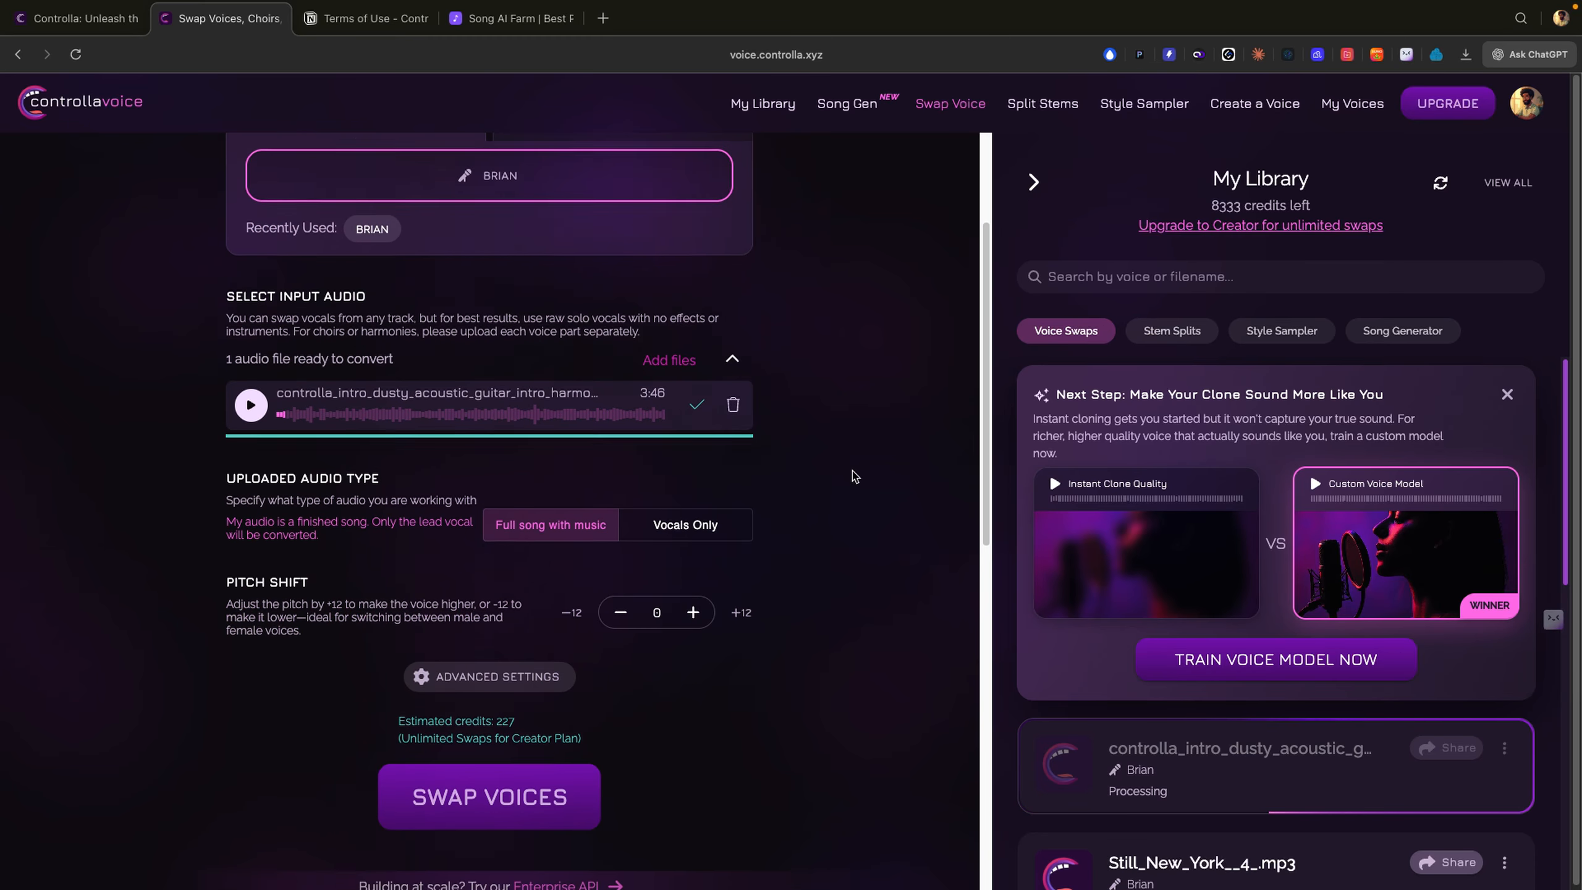
scroll(851, 373, up, 2)
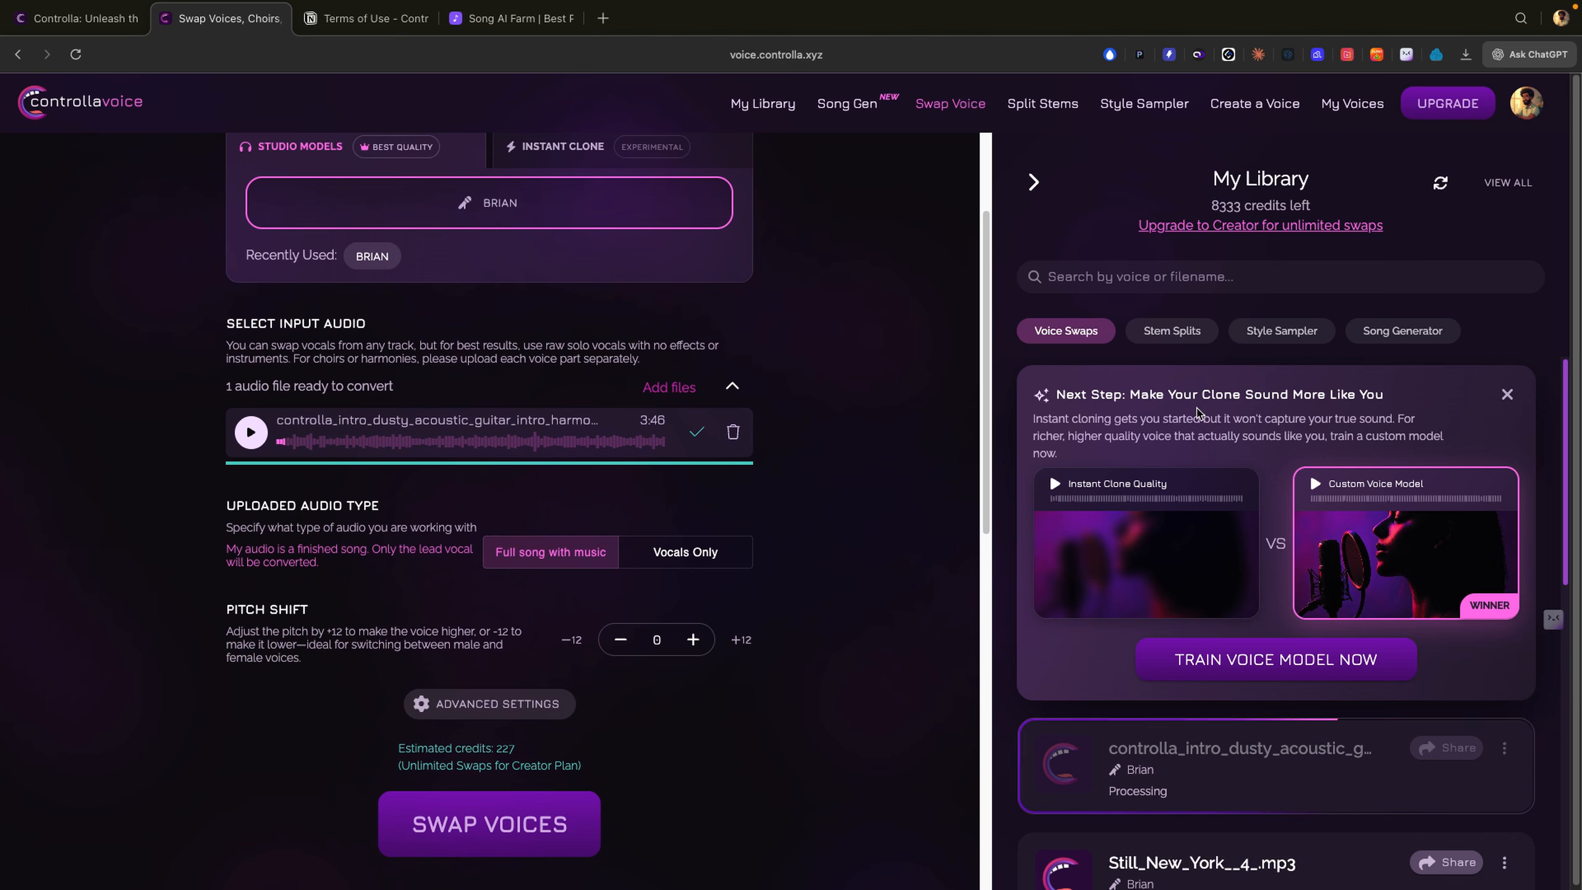
scroll(1197, 408, down, 1)
scroll(1197, 408, up, 1)
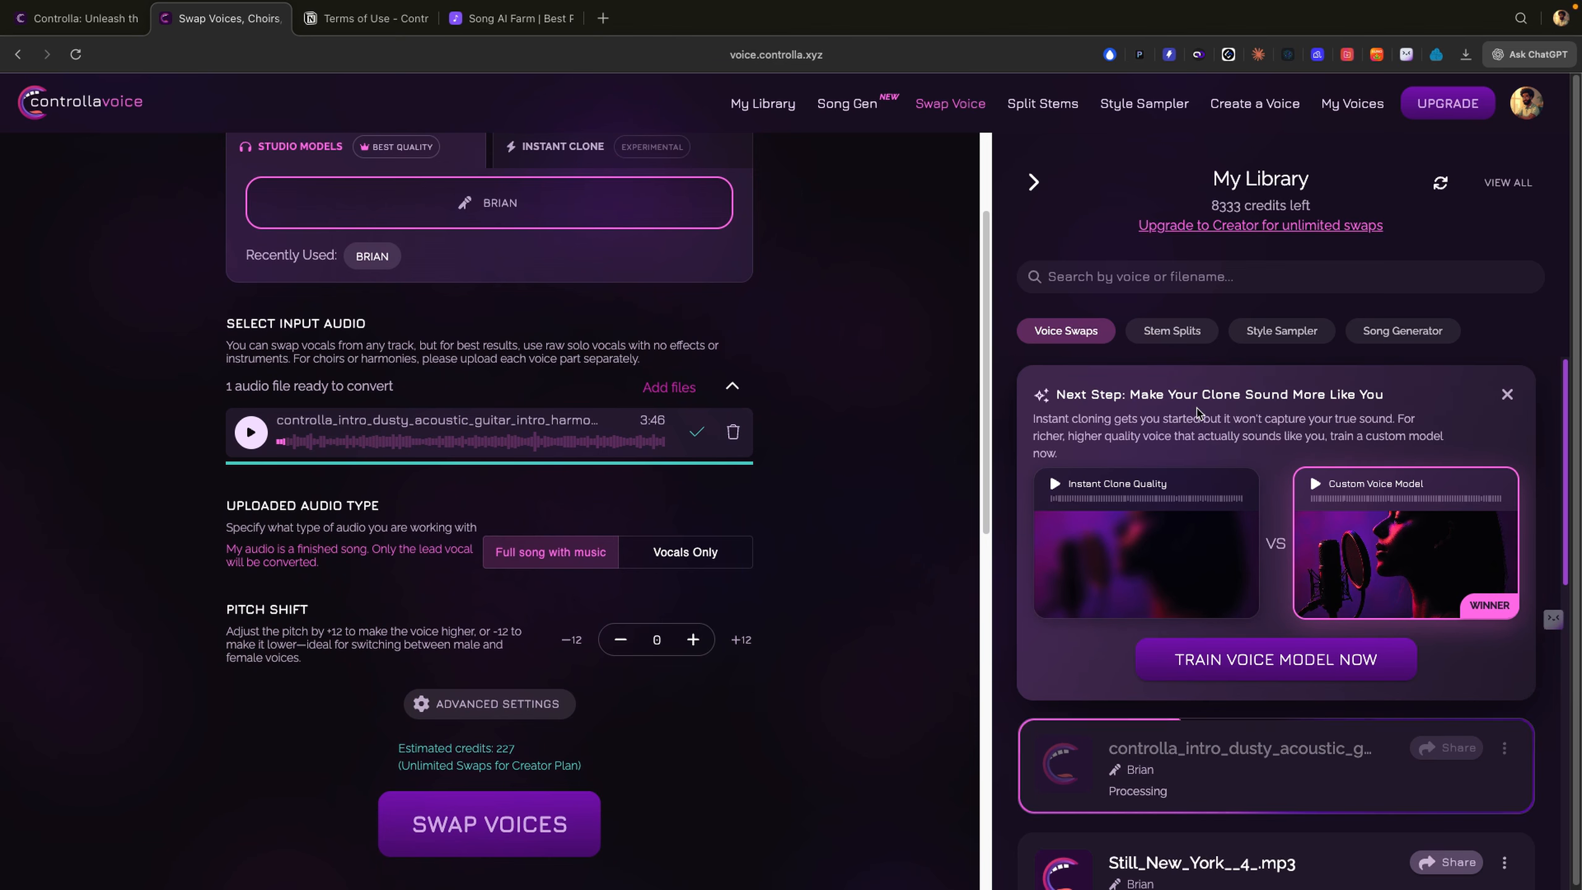
scroll(1211, 510, down, 1)
scroll(1211, 510, down, 3)
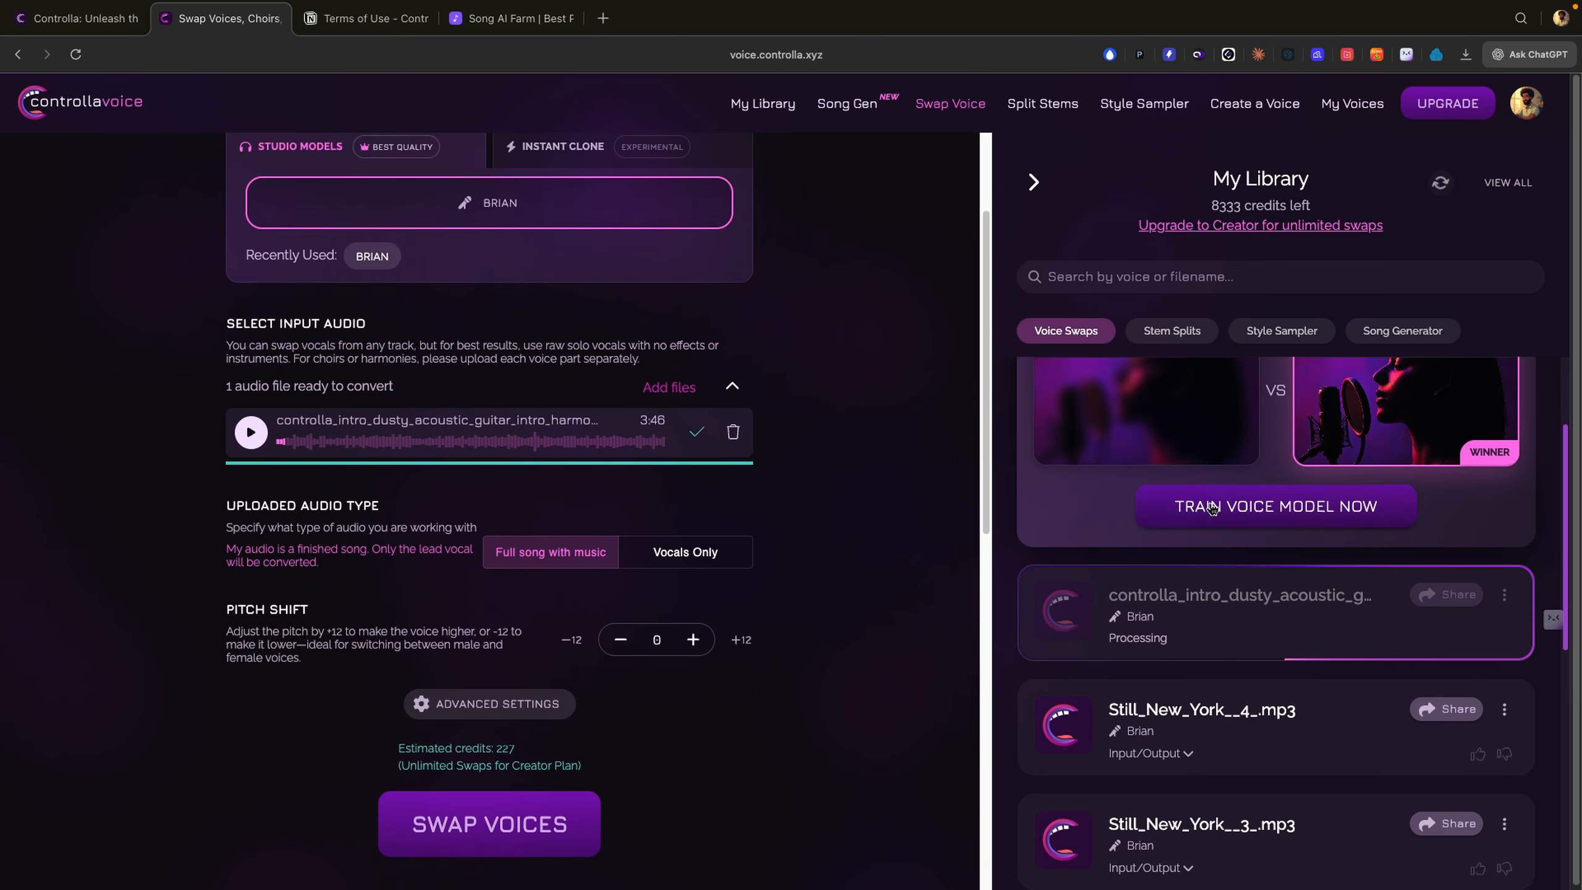
scroll(1210, 551, down, 2)
scroll(1209, 550, up, 3)
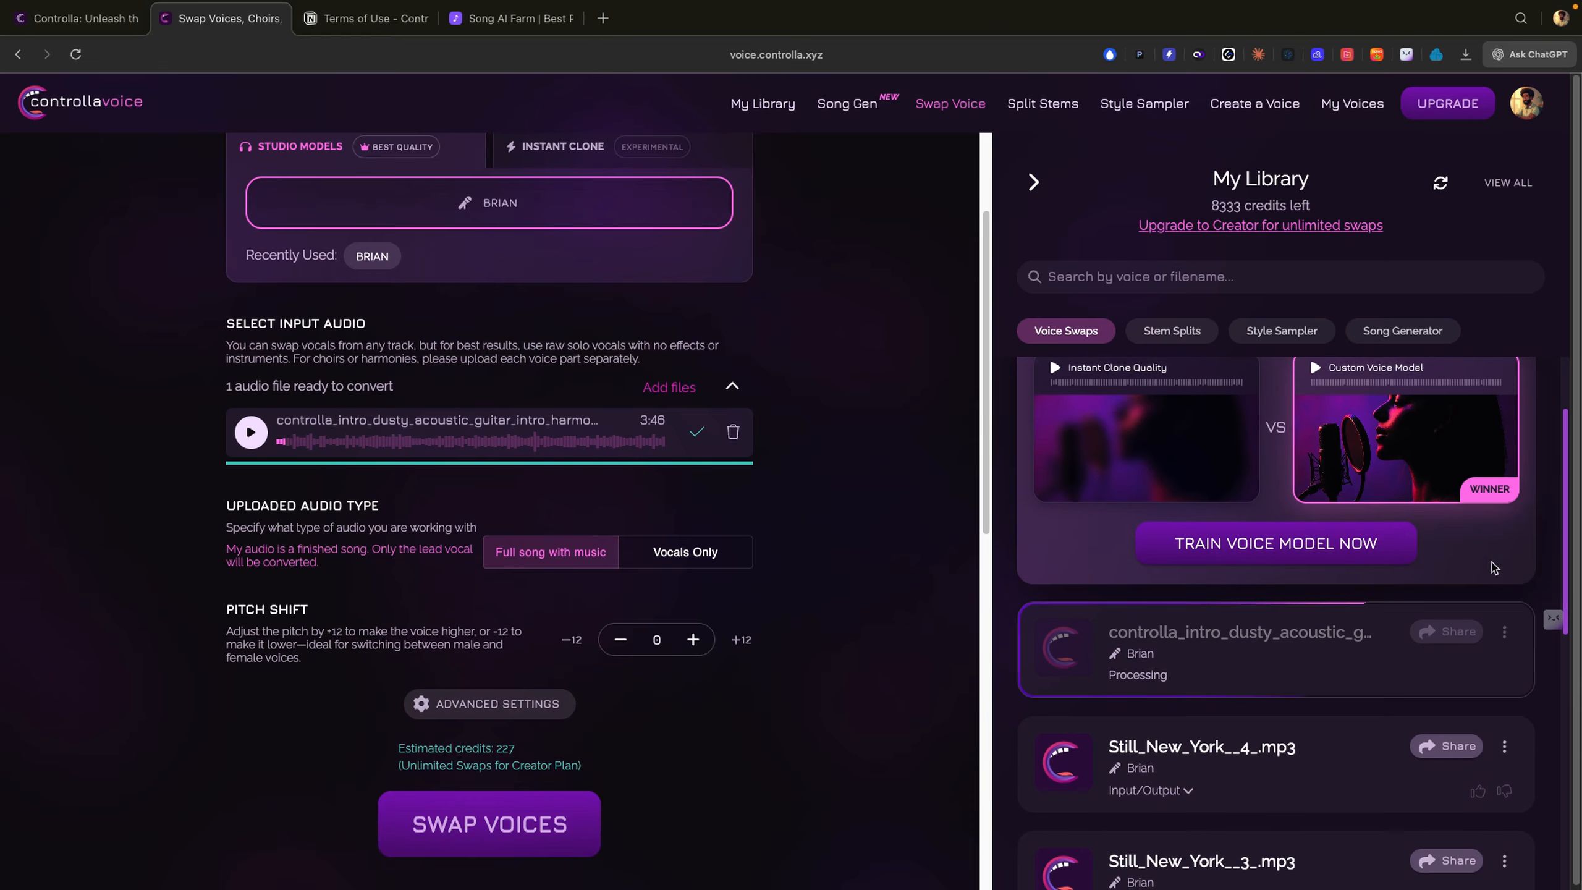
scroll(1547, 543, up, 1)
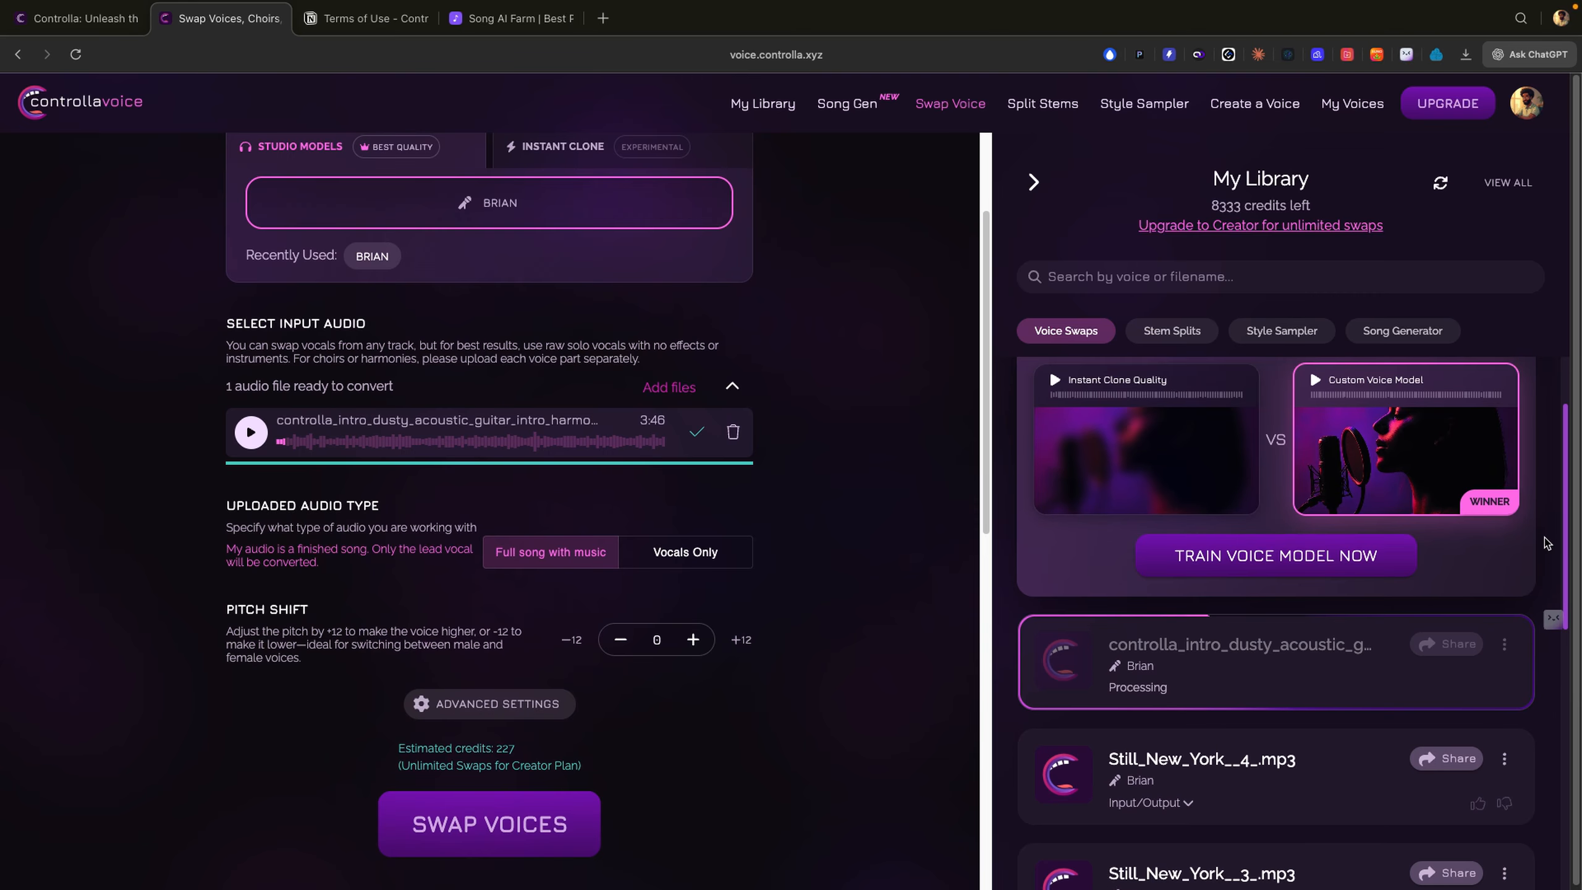
scroll(1547, 542, up, 3)
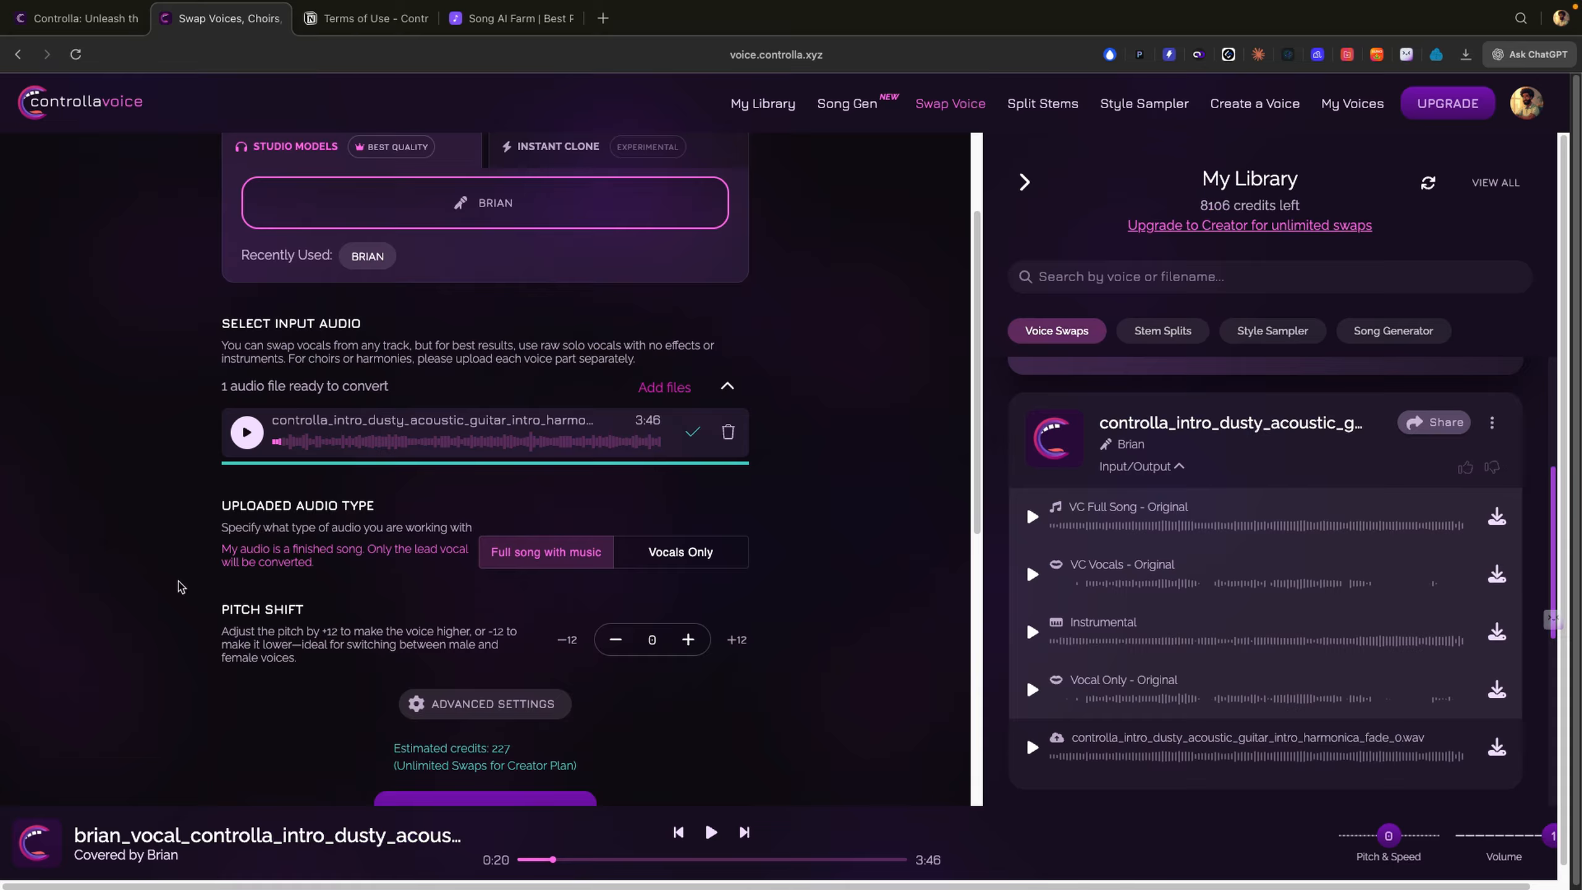
Listen to the converted vocals of the new voice swap, and play its VC Full Song version, pausing each after a preview.
click(710, 833)
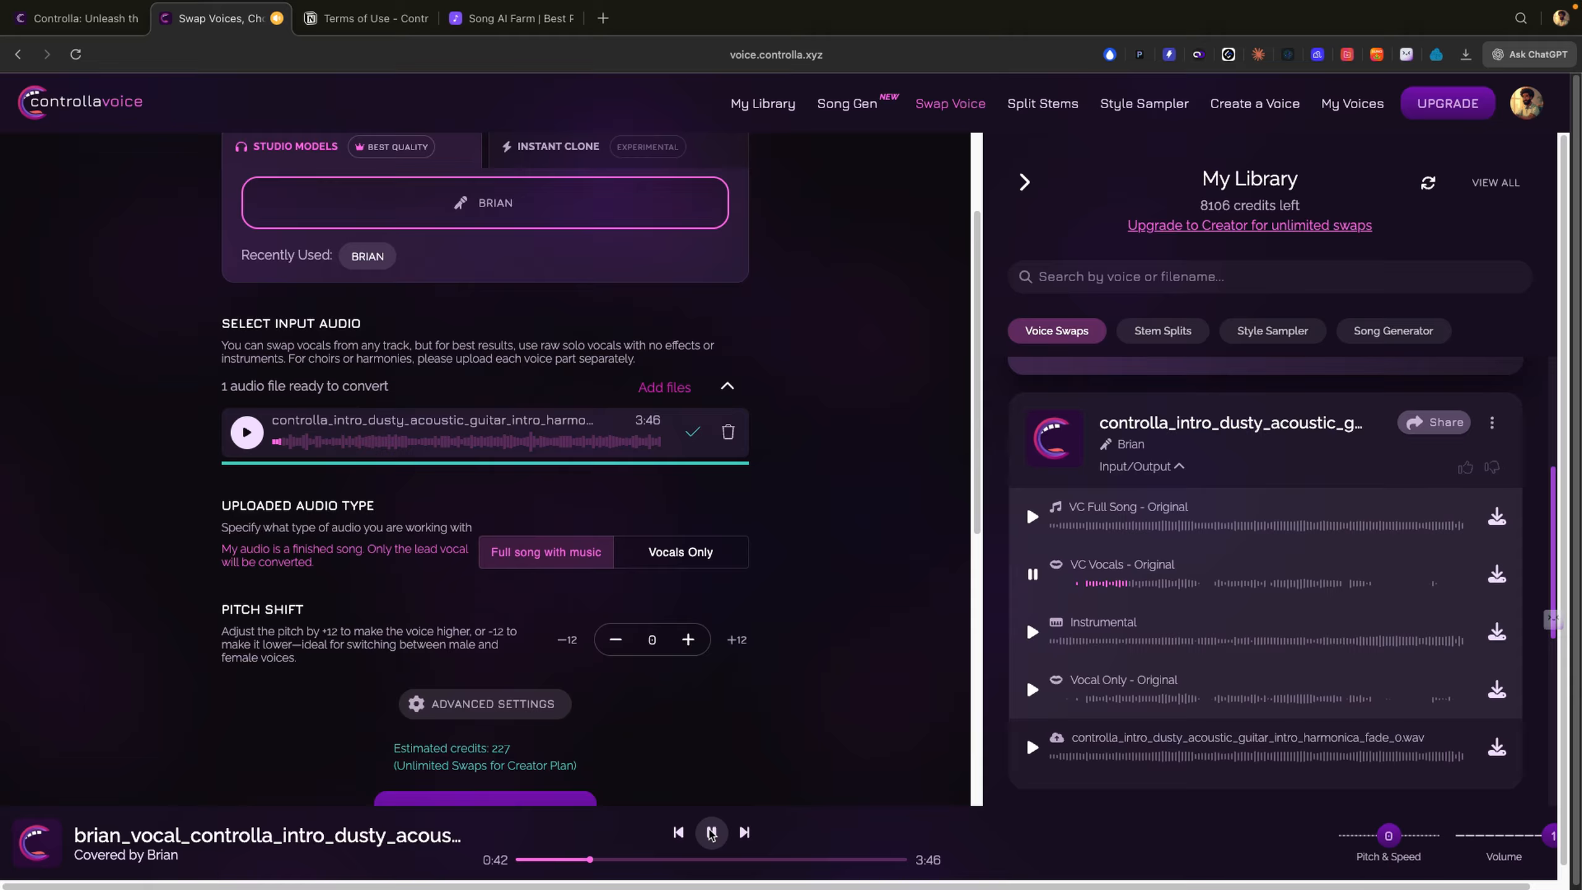
click(711, 833)
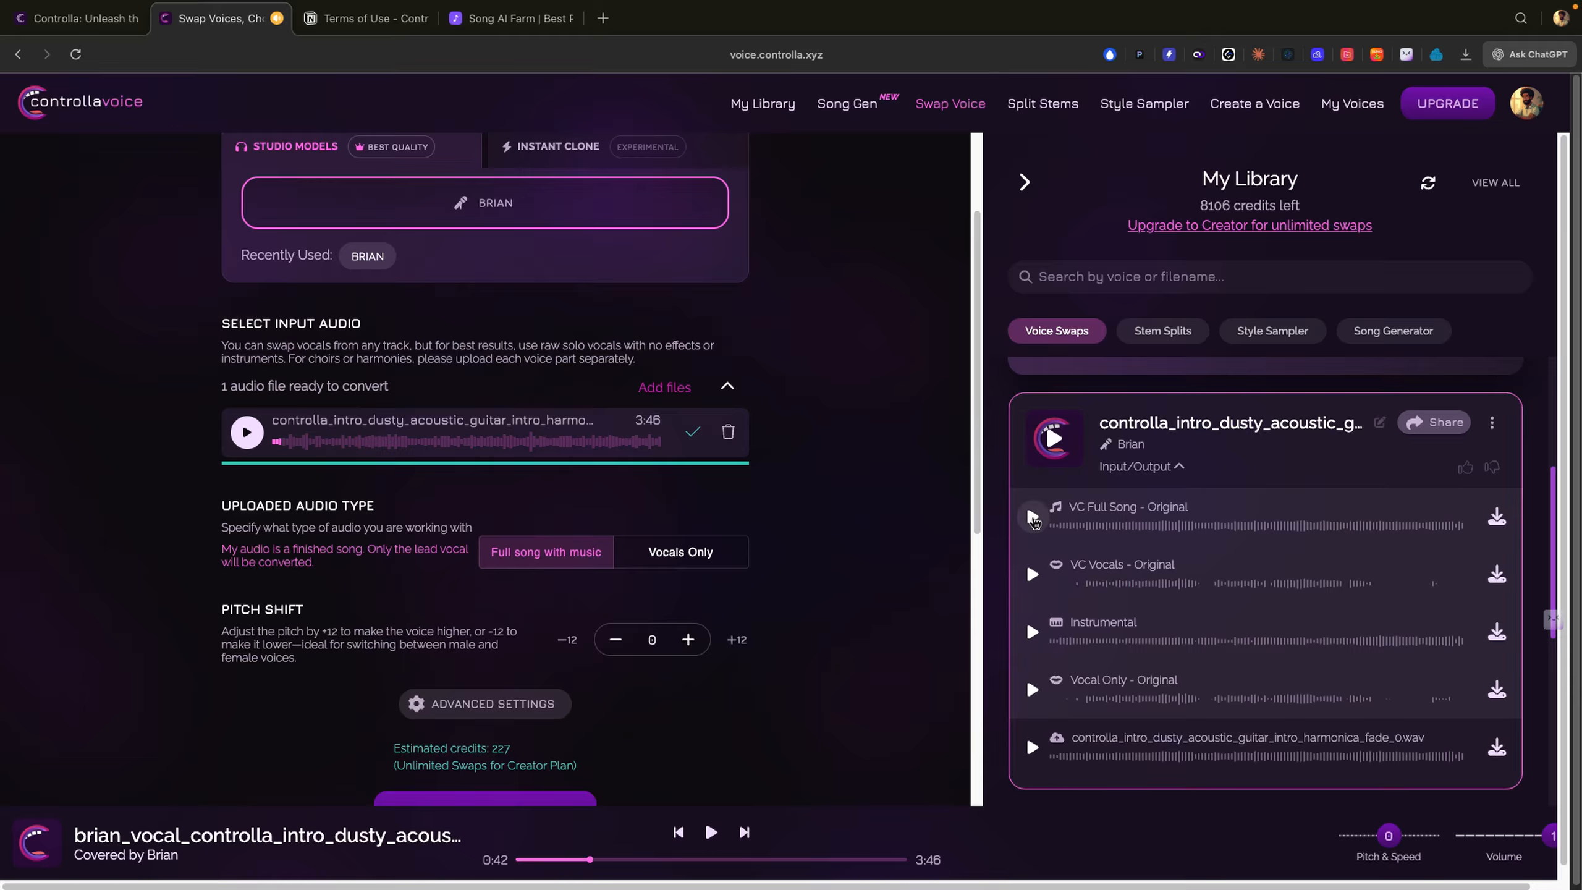
click(1031, 517)
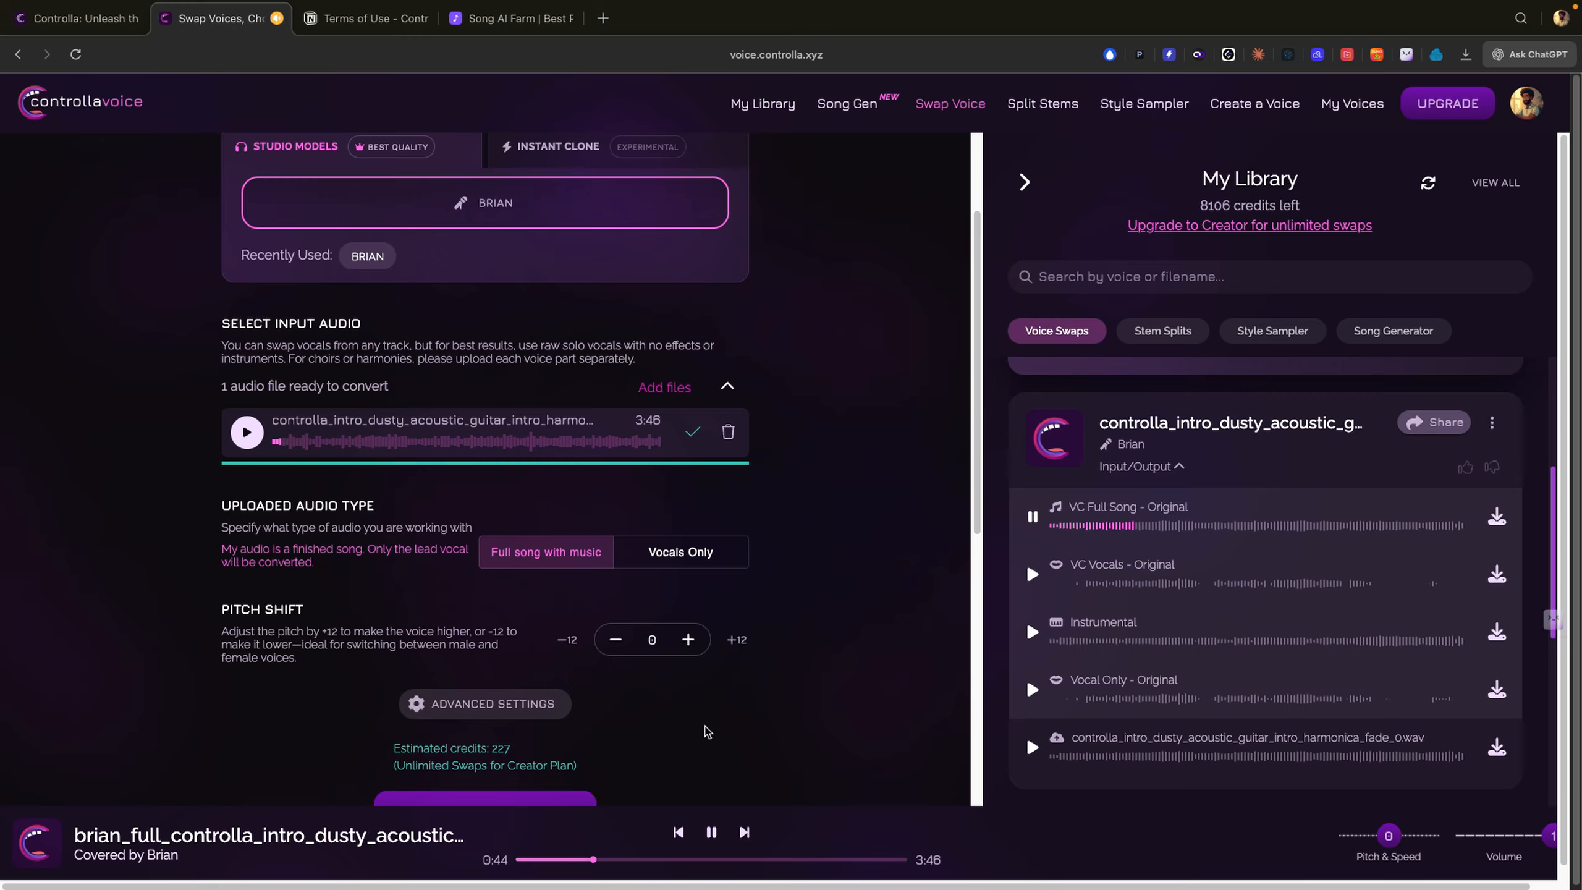
click(711, 833)
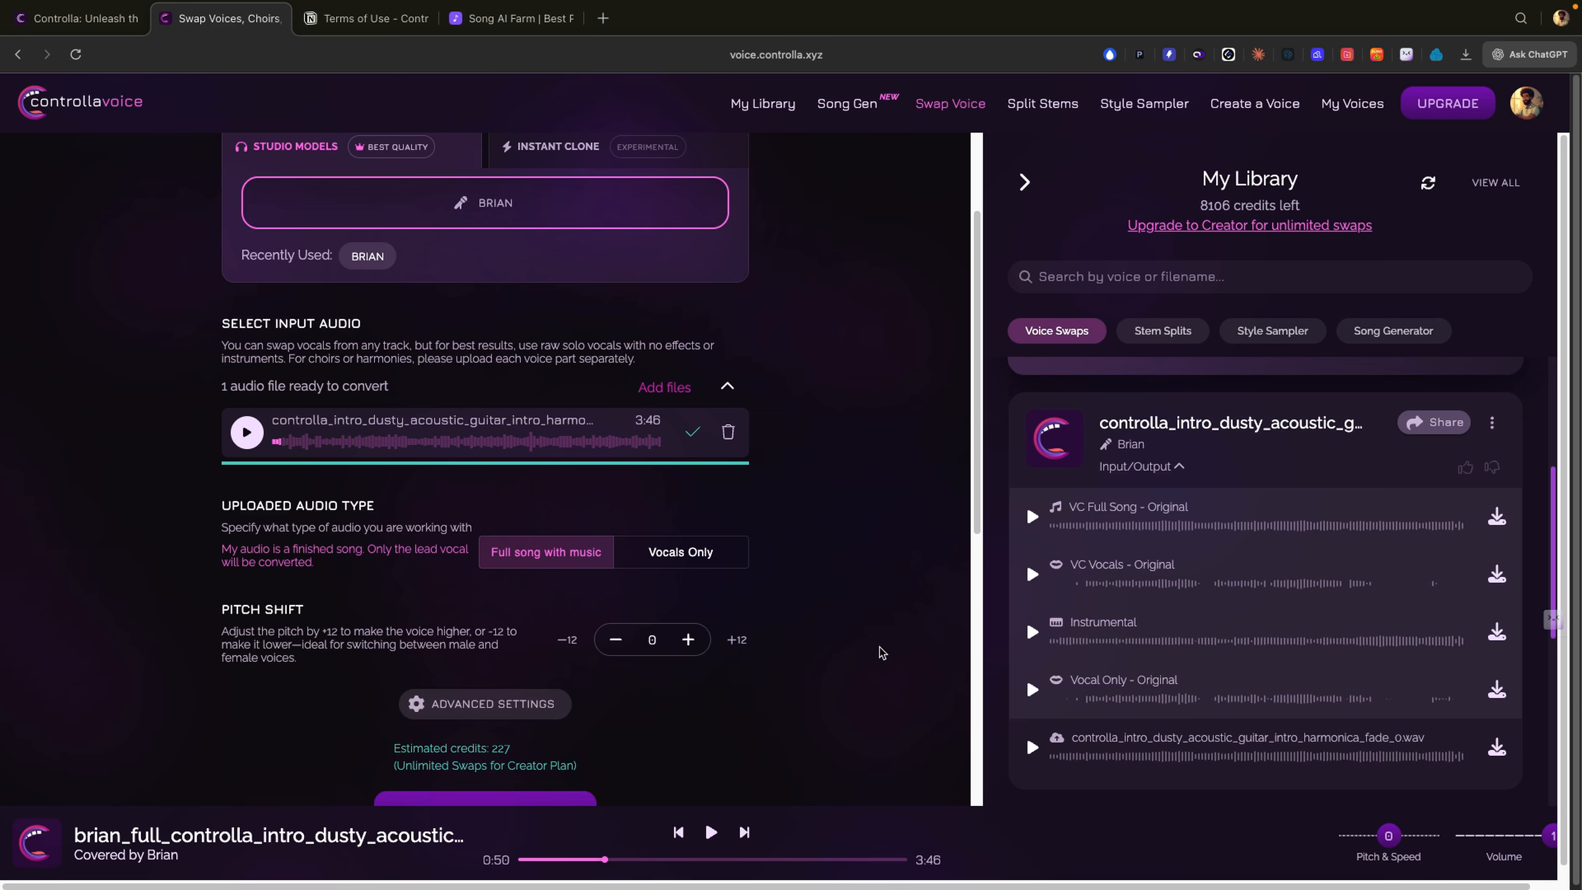
Collapse the input and output tracks of the new voice swap in My Library, and review the swap settings.
scroll(880, 653, up, 2)
scroll(880, 653, up, 1)
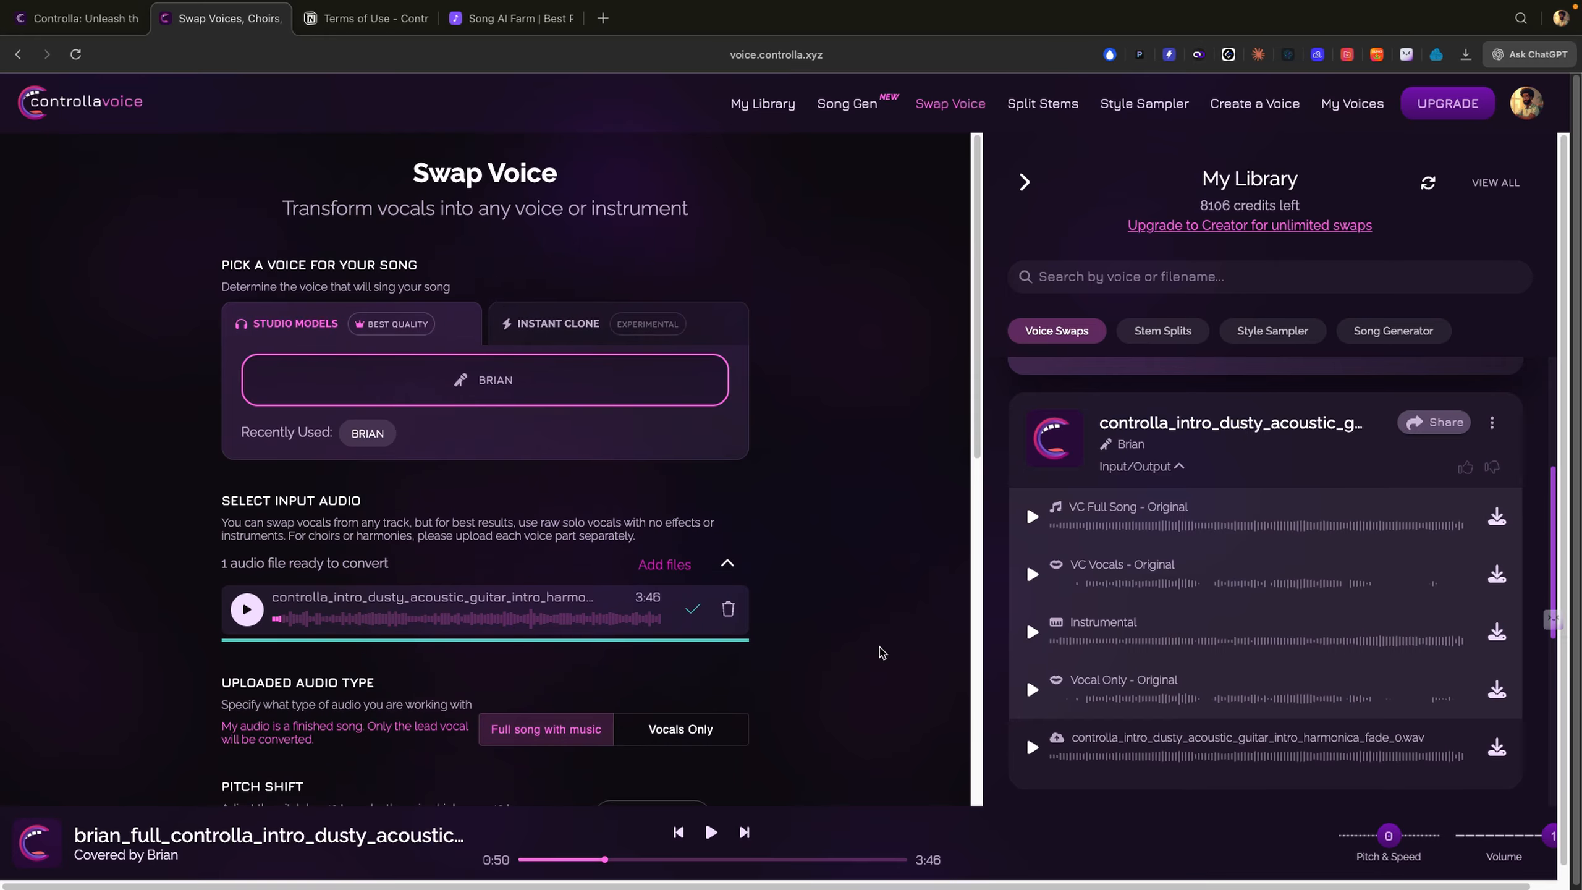
scroll(1096, 589, up, 1)
scroll(1096, 589, up, 2)
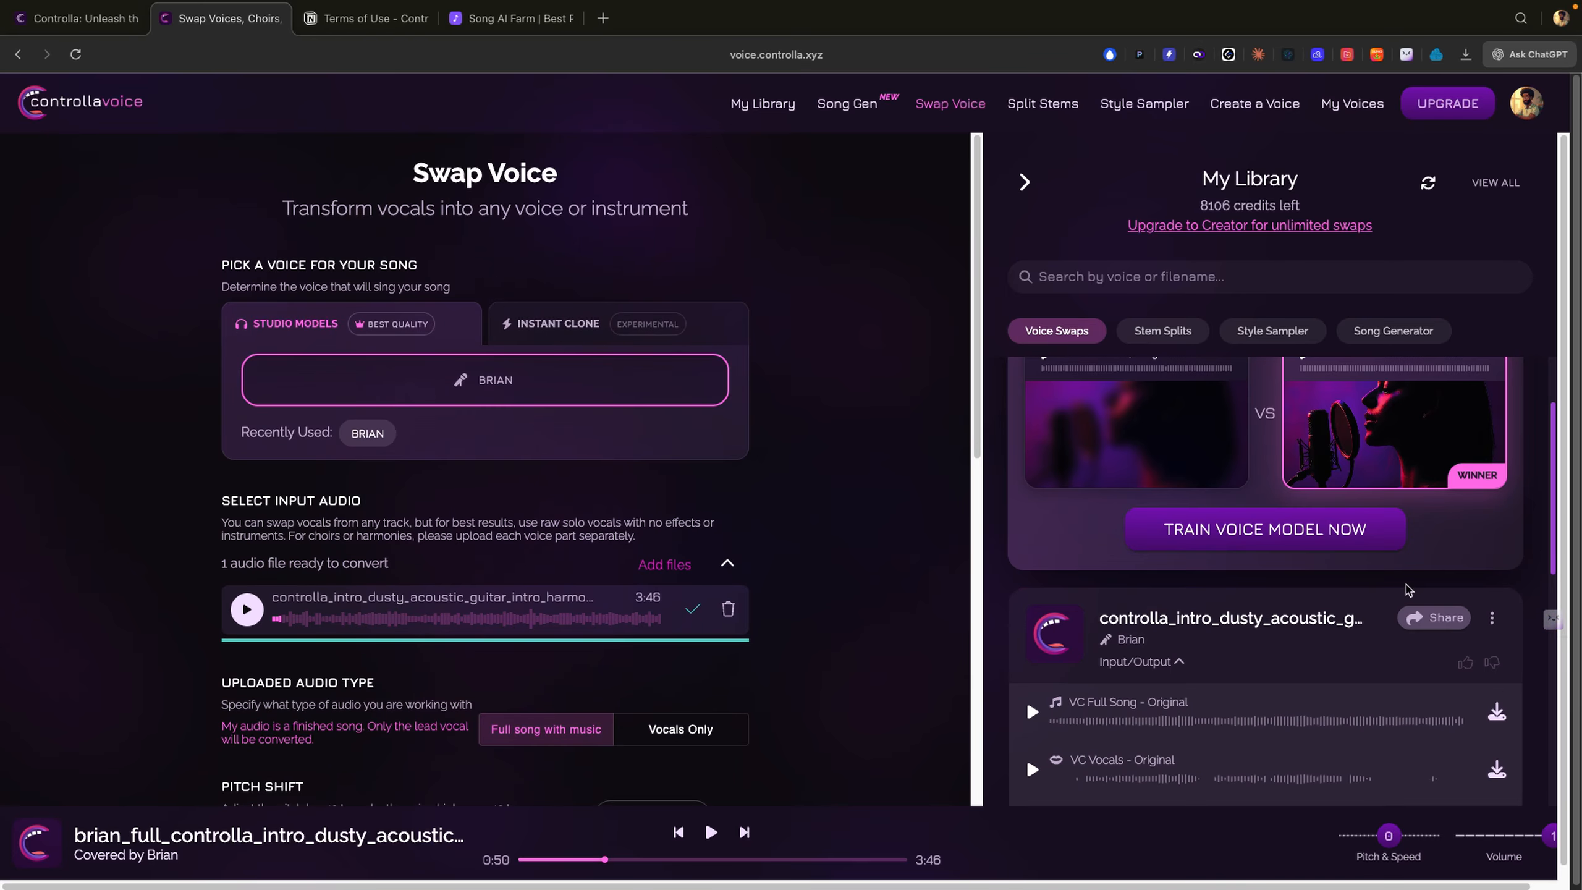
click(1481, 592)
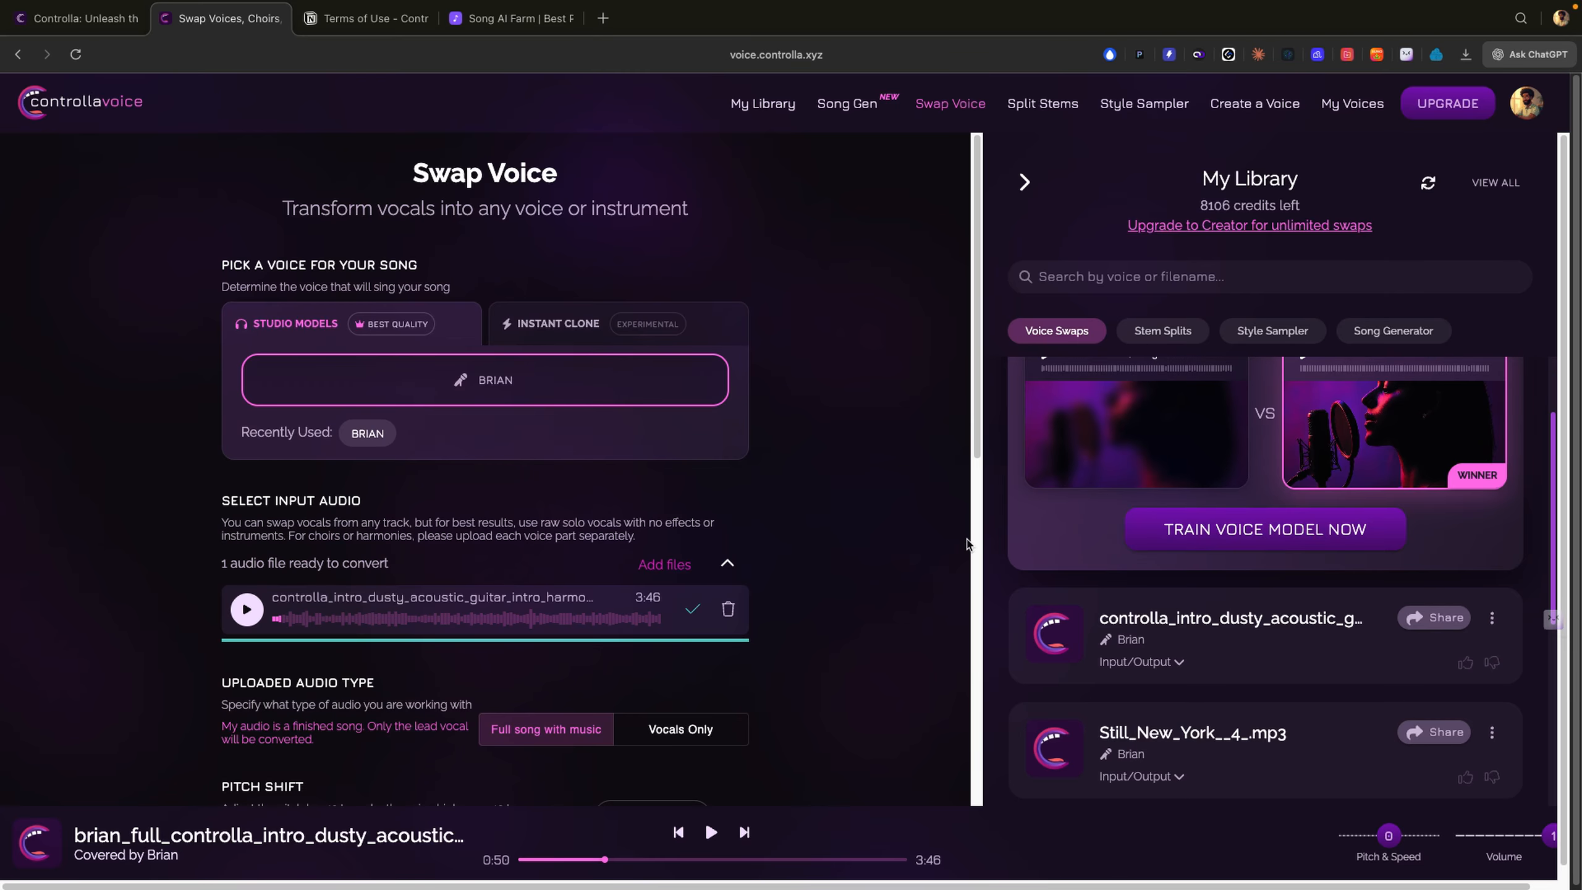
scroll(937, 618, down, 3)
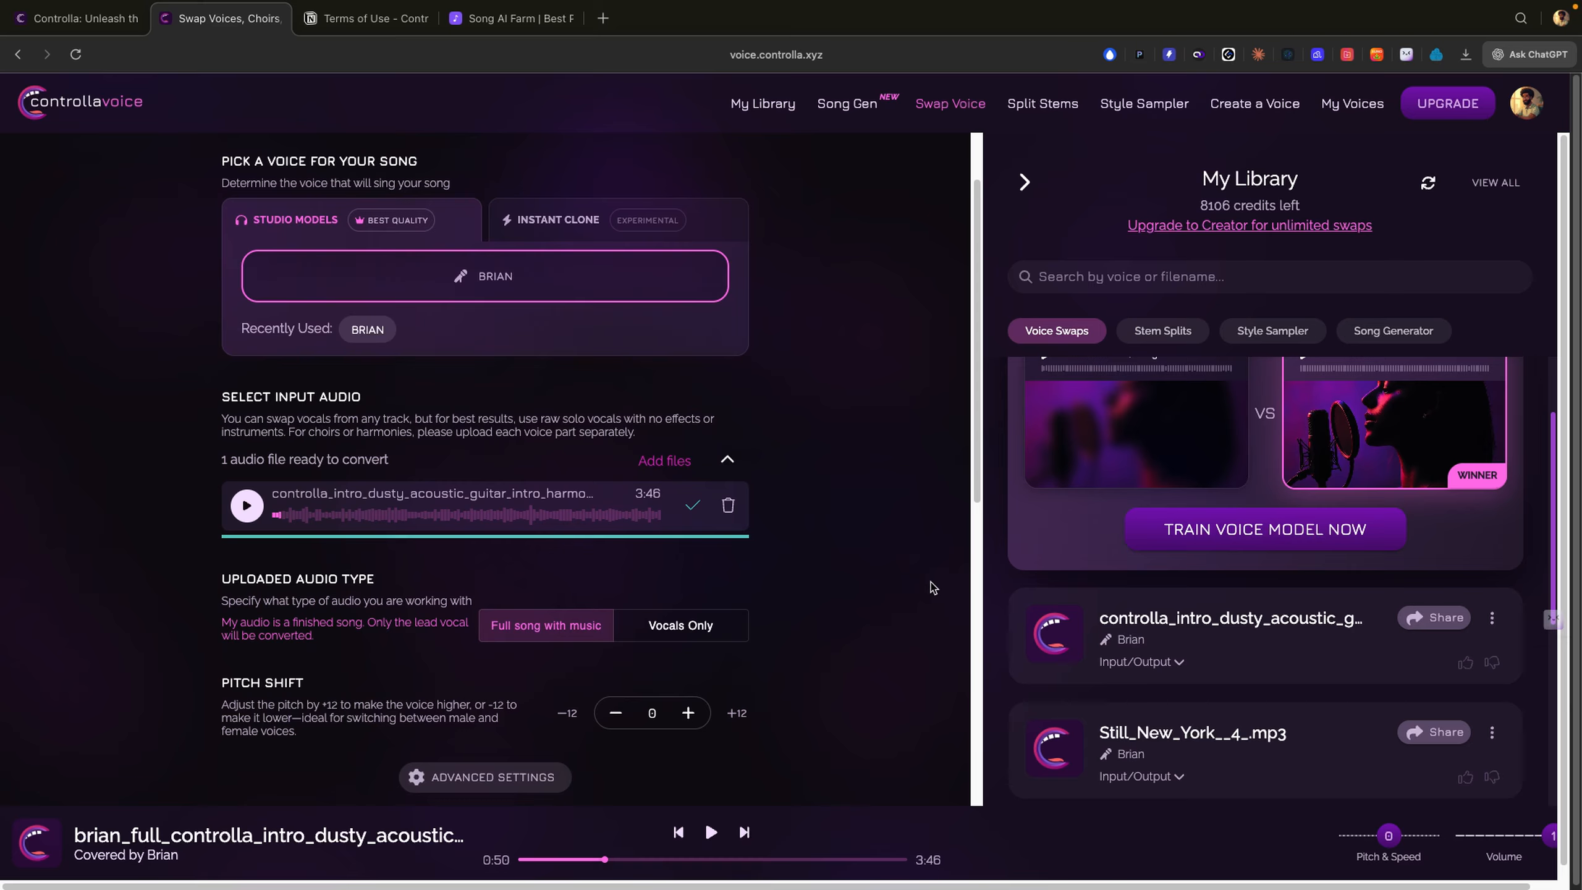
scroll(930, 583, up, 3)
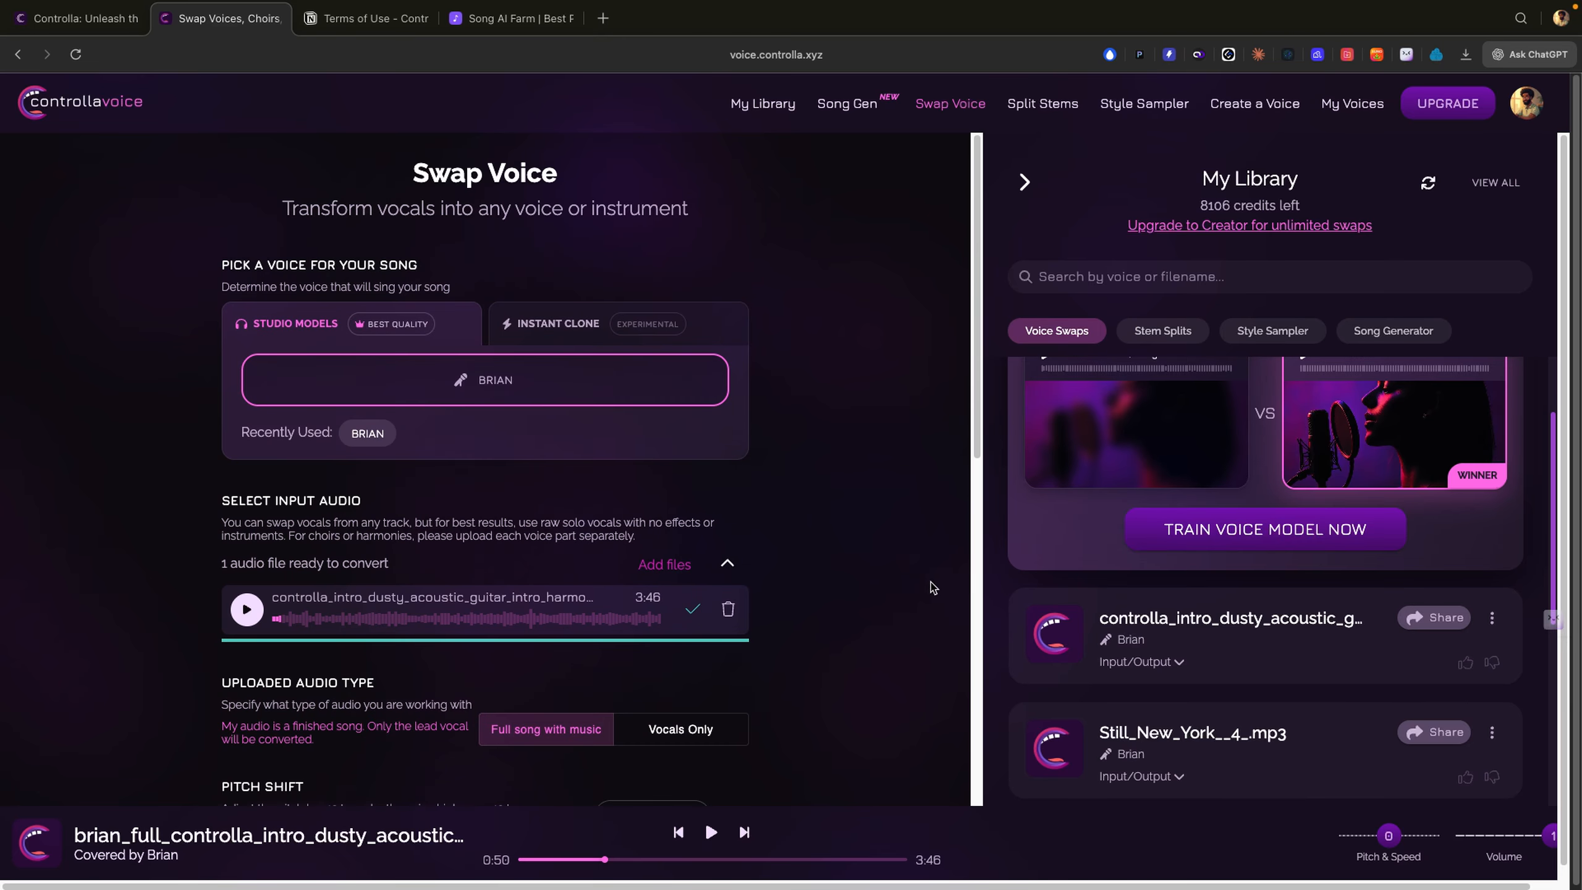